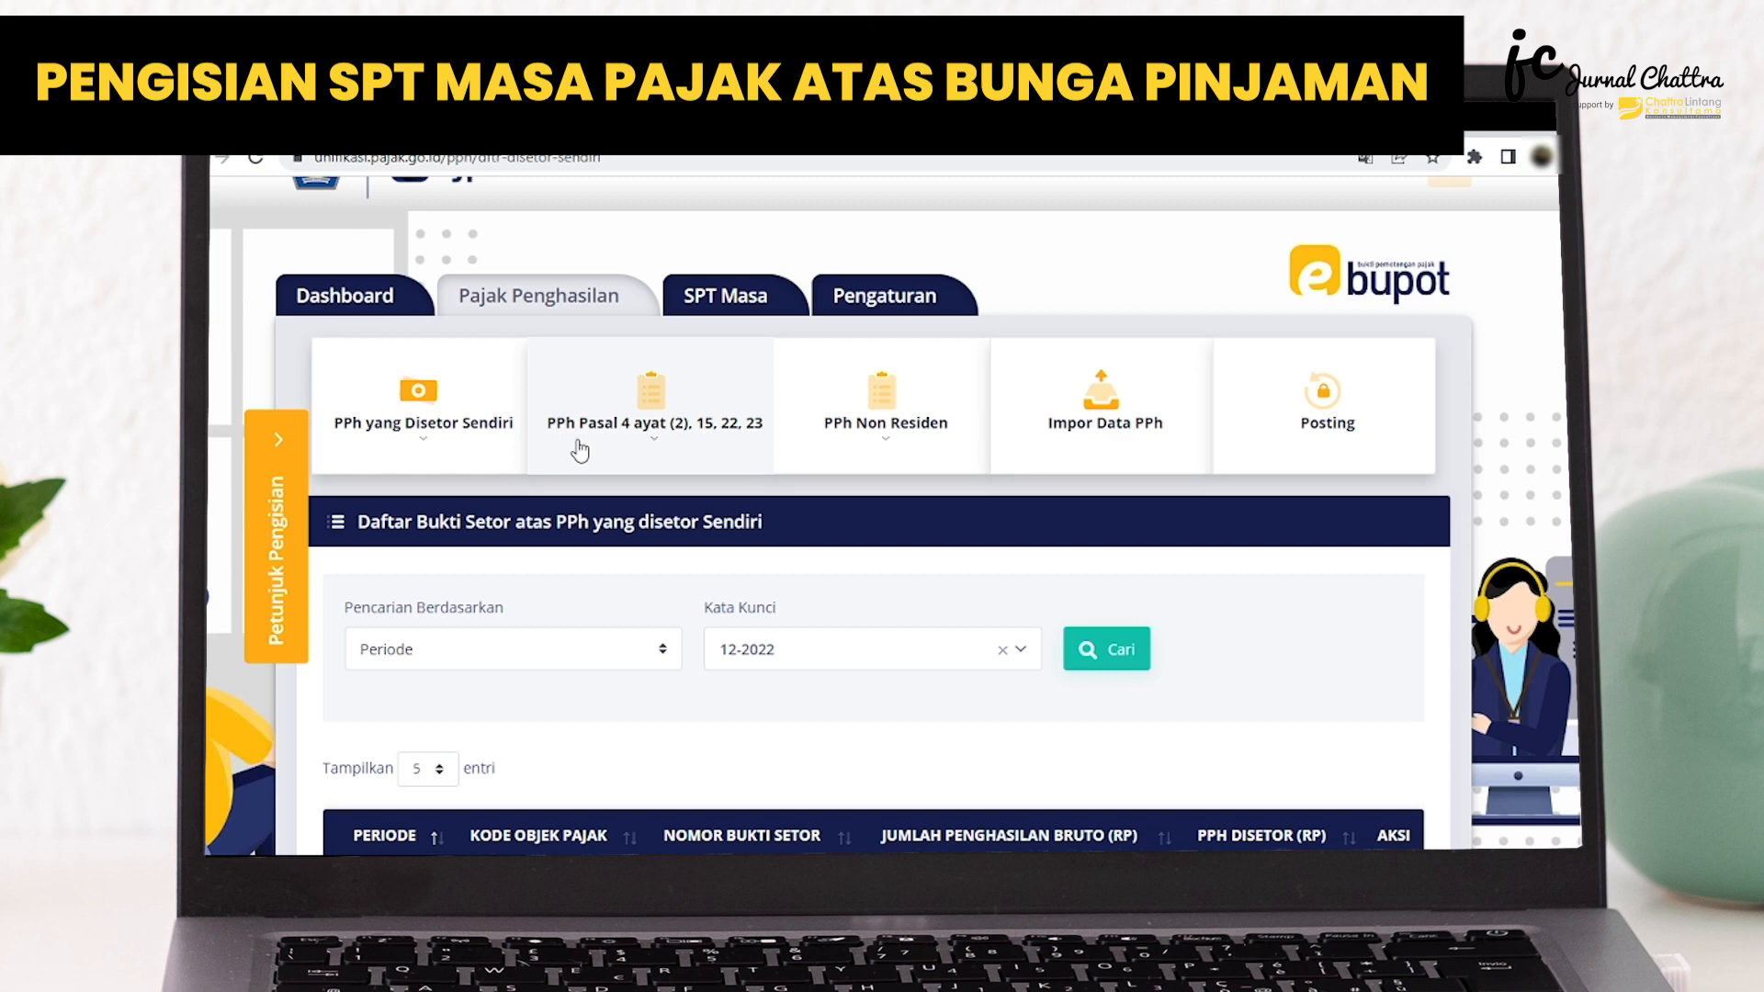
# Open the form for recording a new withholding slip under PPh Pasal 4 ayat (2), 15, 22, 23
pyautogui.click(580, 450)
pyautogui.click(610, 582)
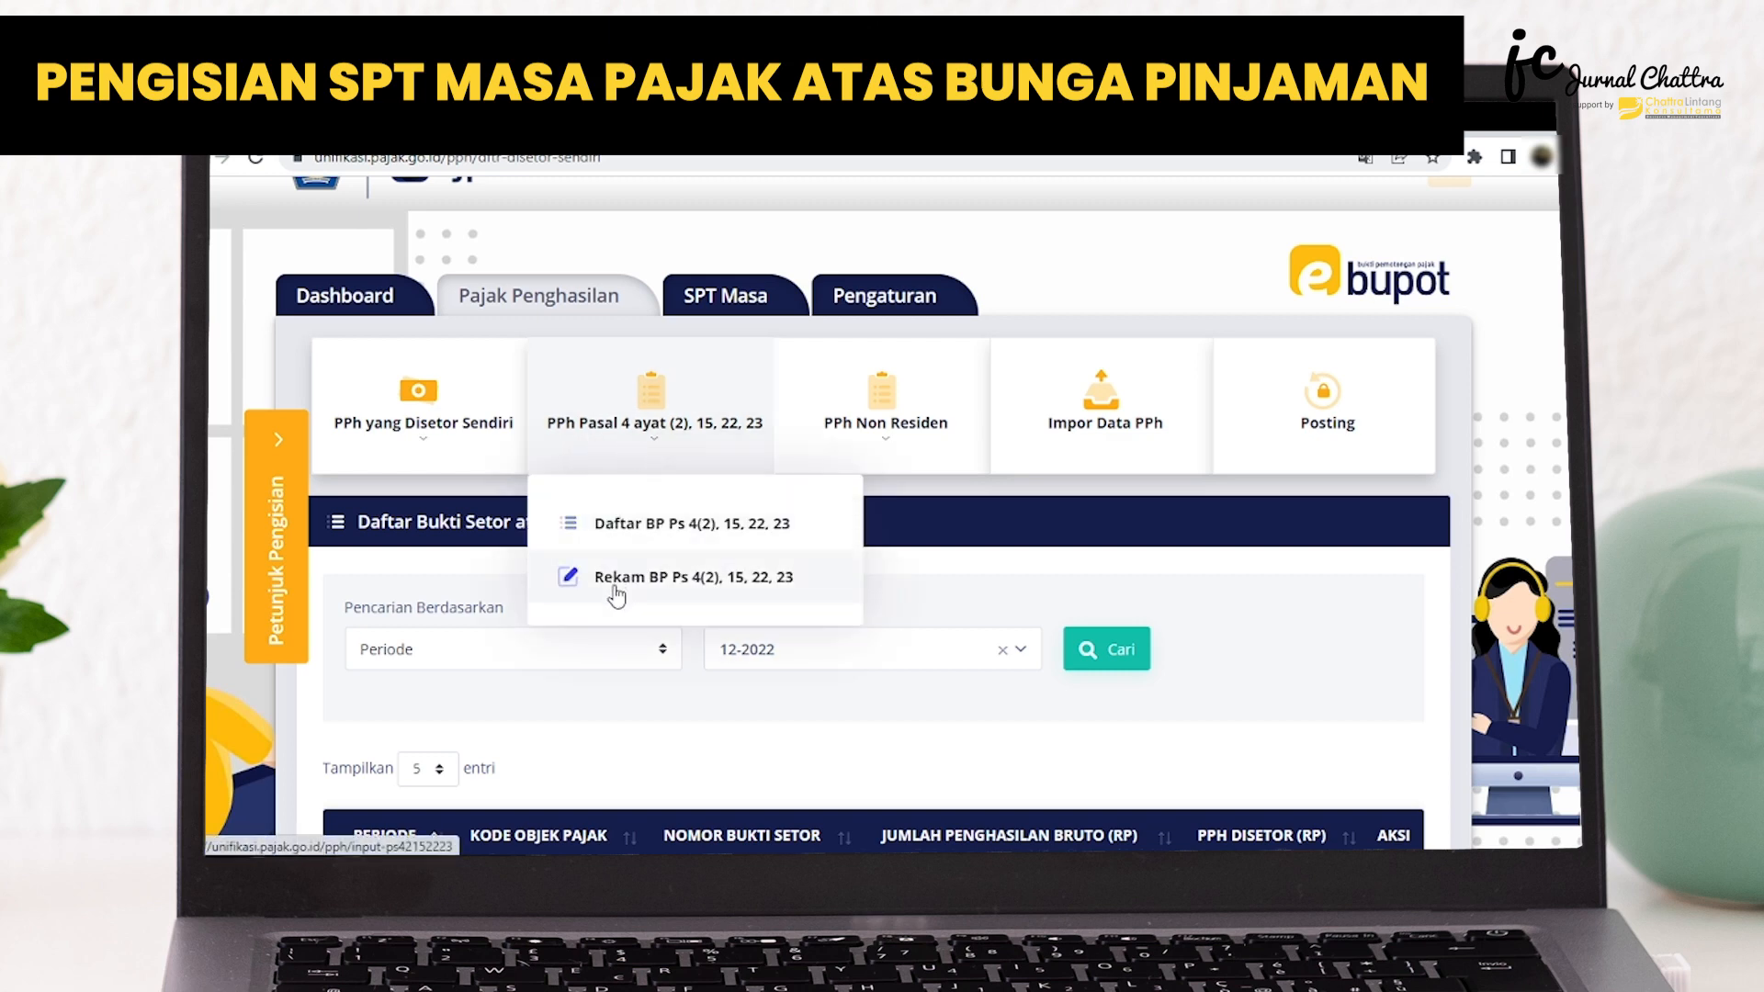
pyautogui.scroll(-3, 618, 592)
pyautogui.scroll(-1, 618, 595)
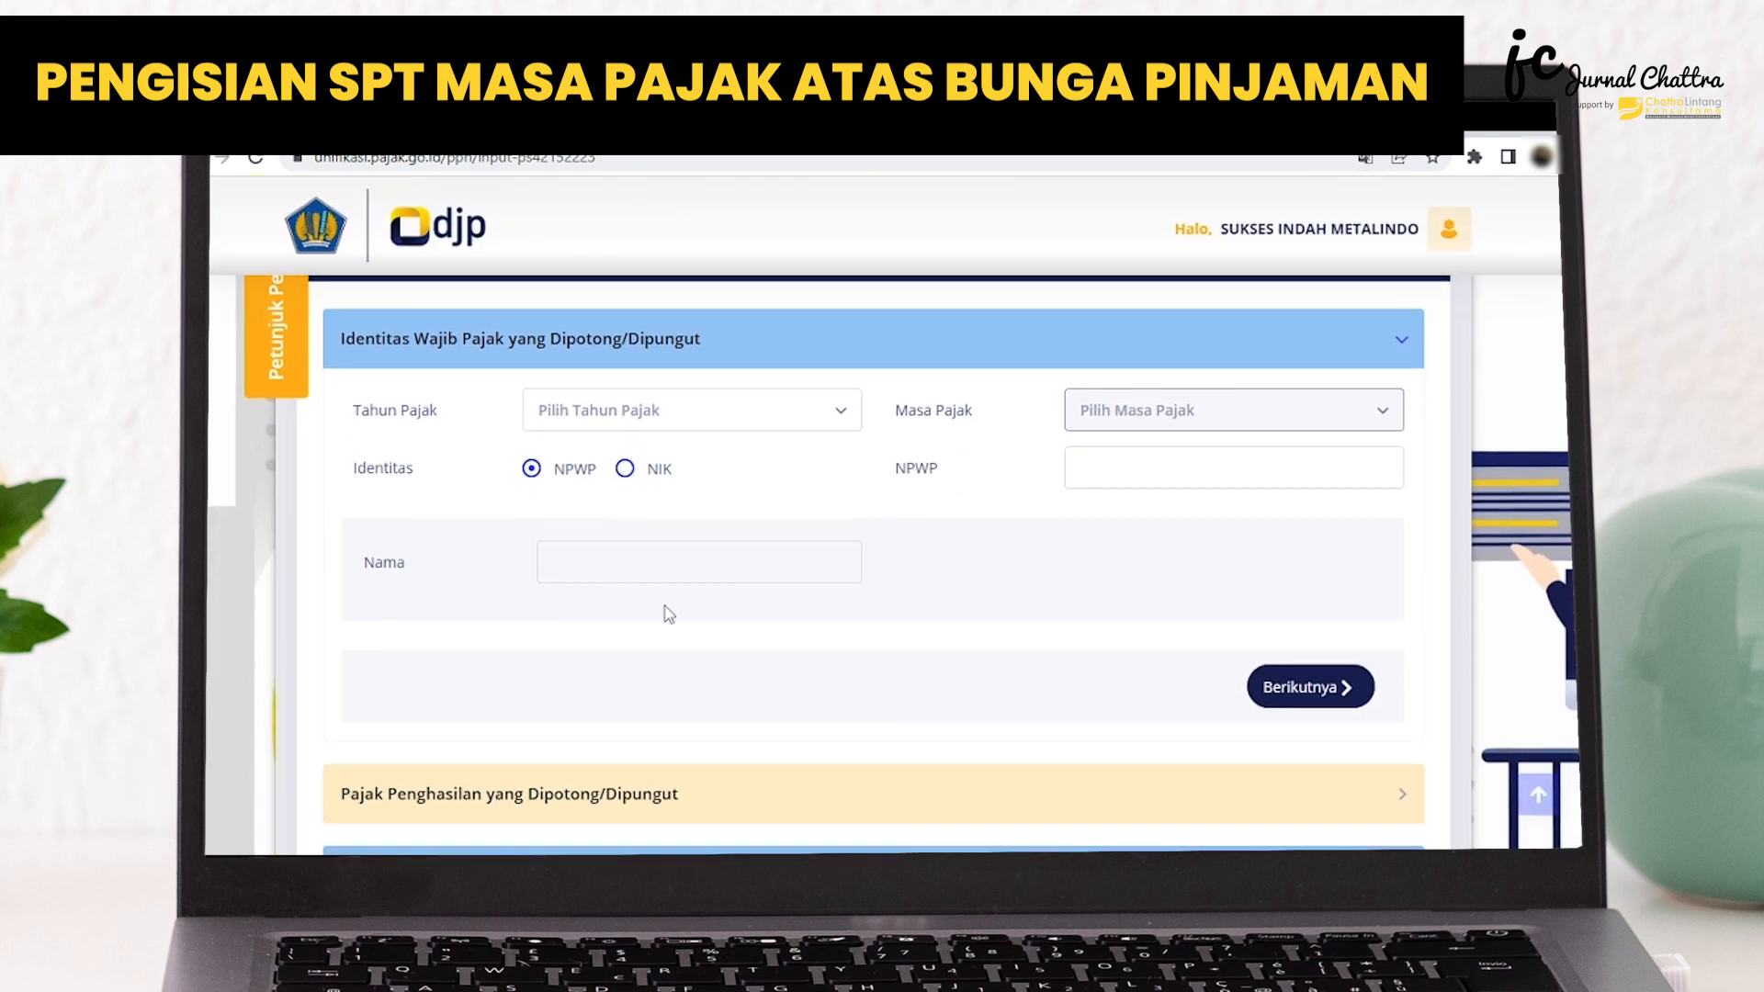
pyautogui.scroll(1, 667, 613)
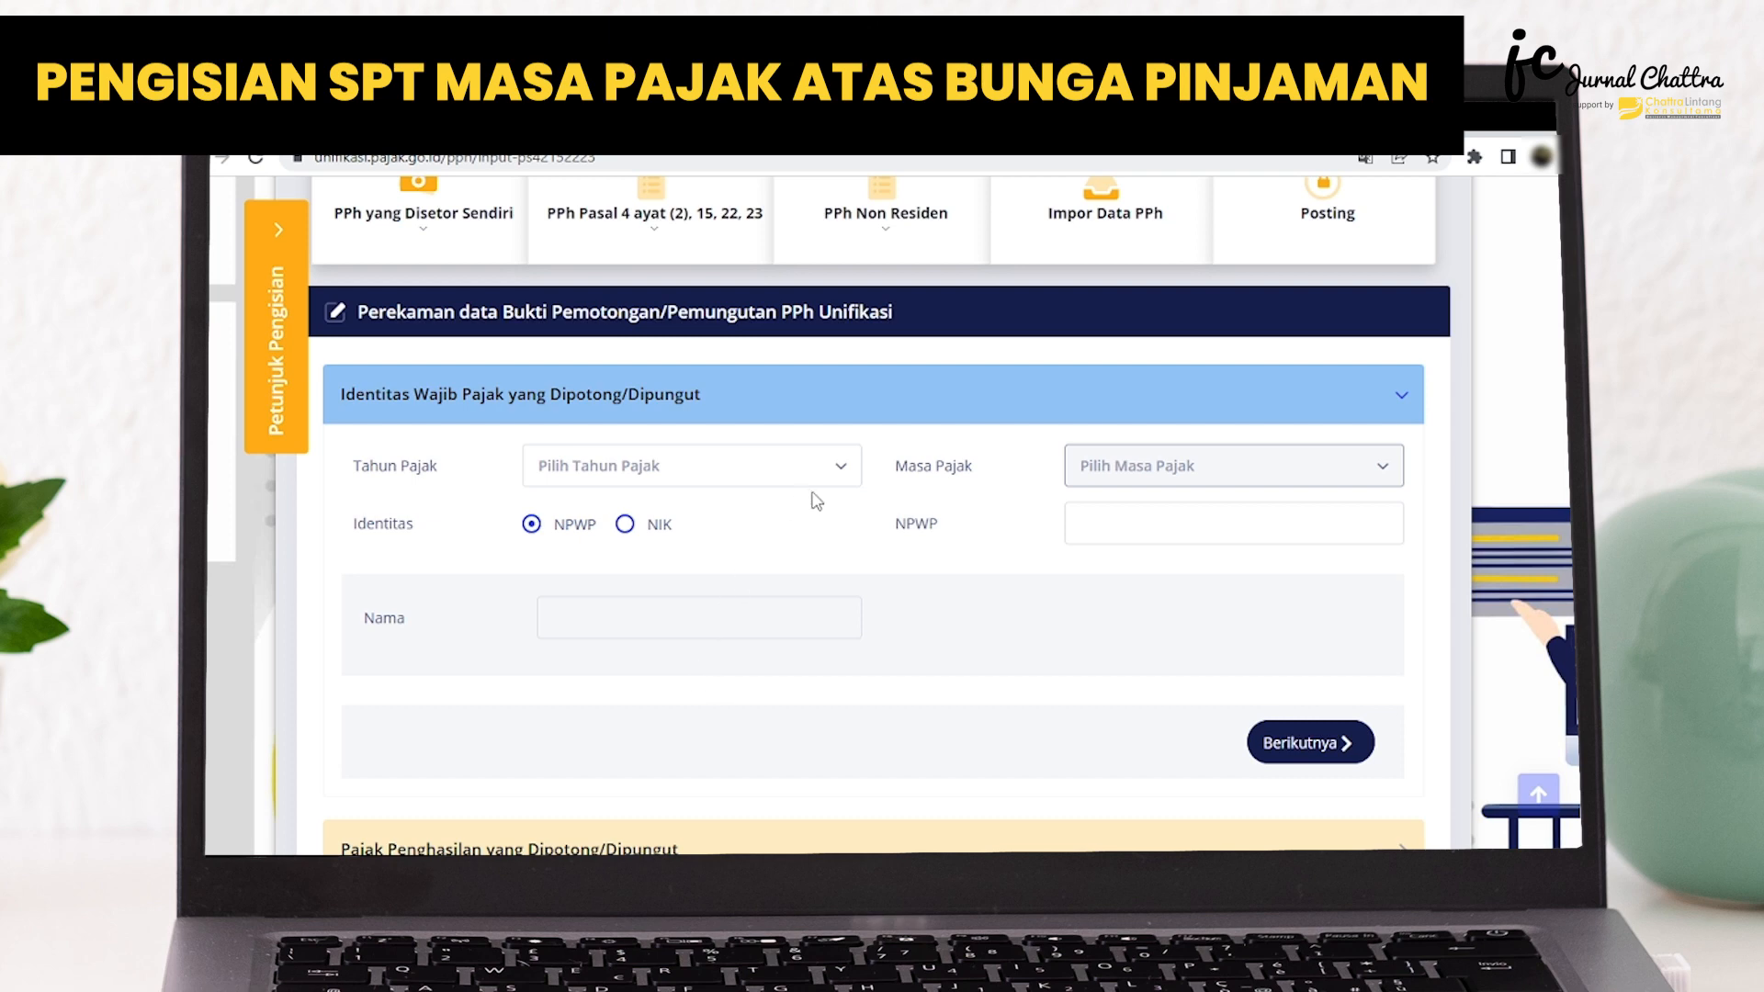
# Set the slip's Tahun Pajak to 2022 and its Masa Pajak to November
pyautogui.click(839, 474)
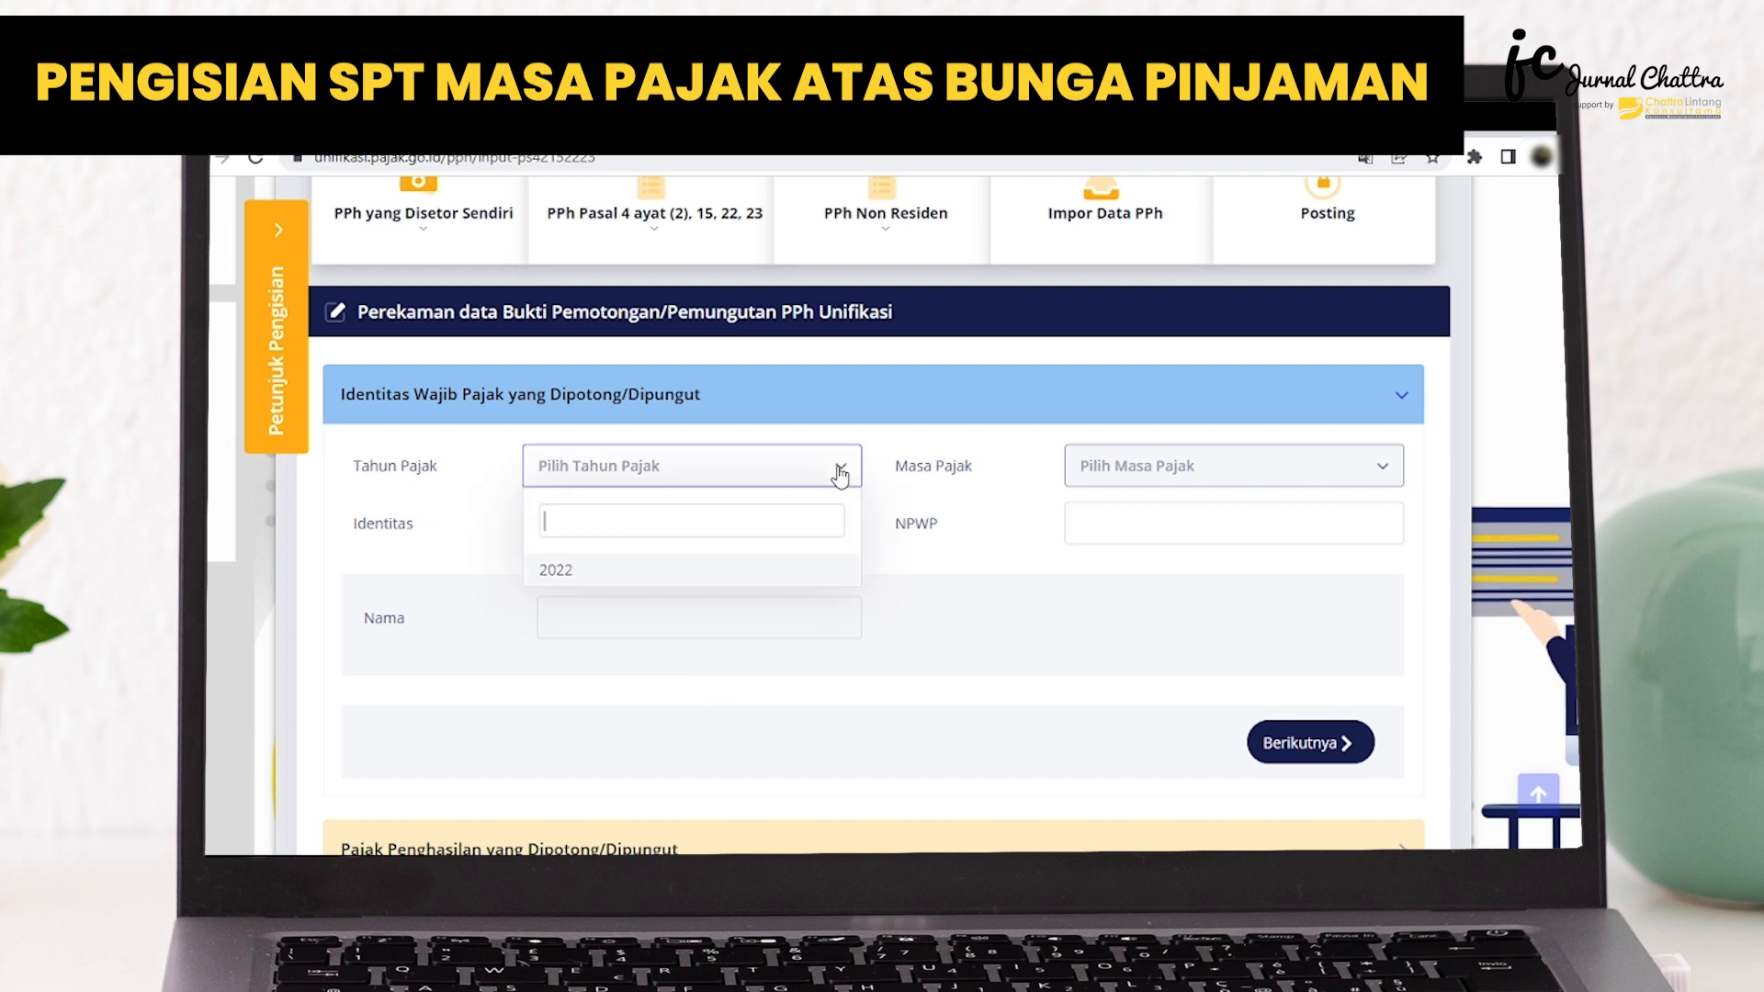
pyautogui.click(612, 576)
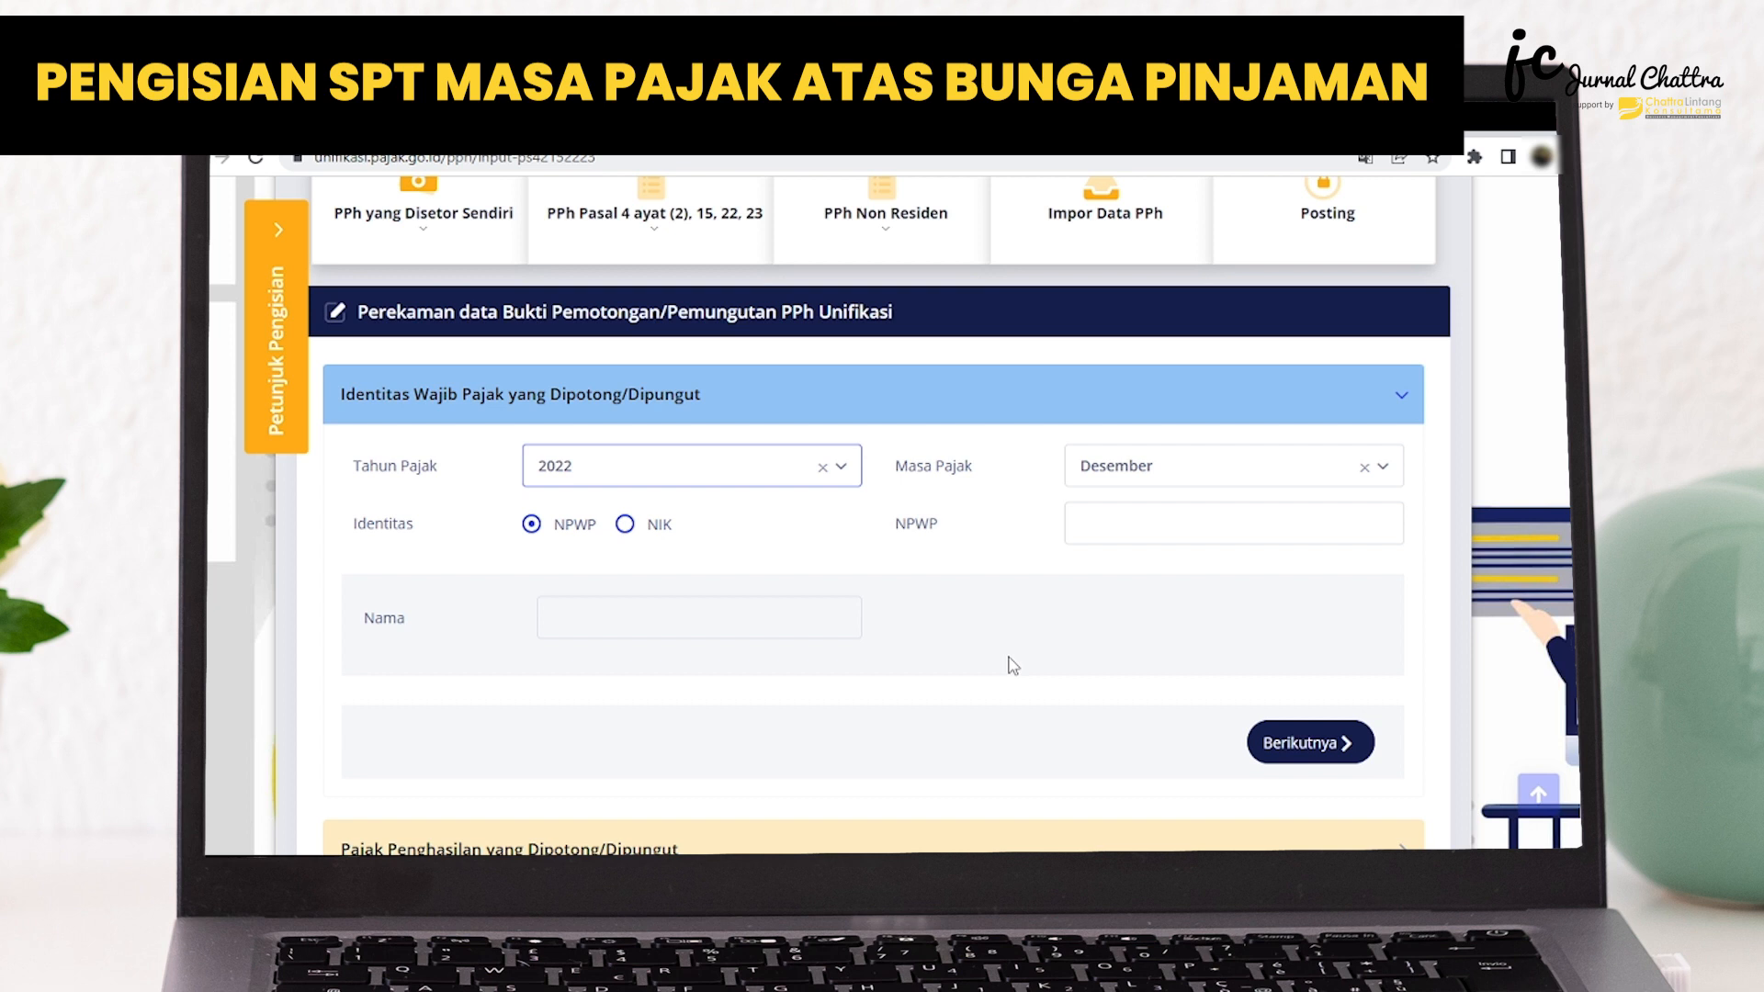
pyautogui.click(1394, 470)
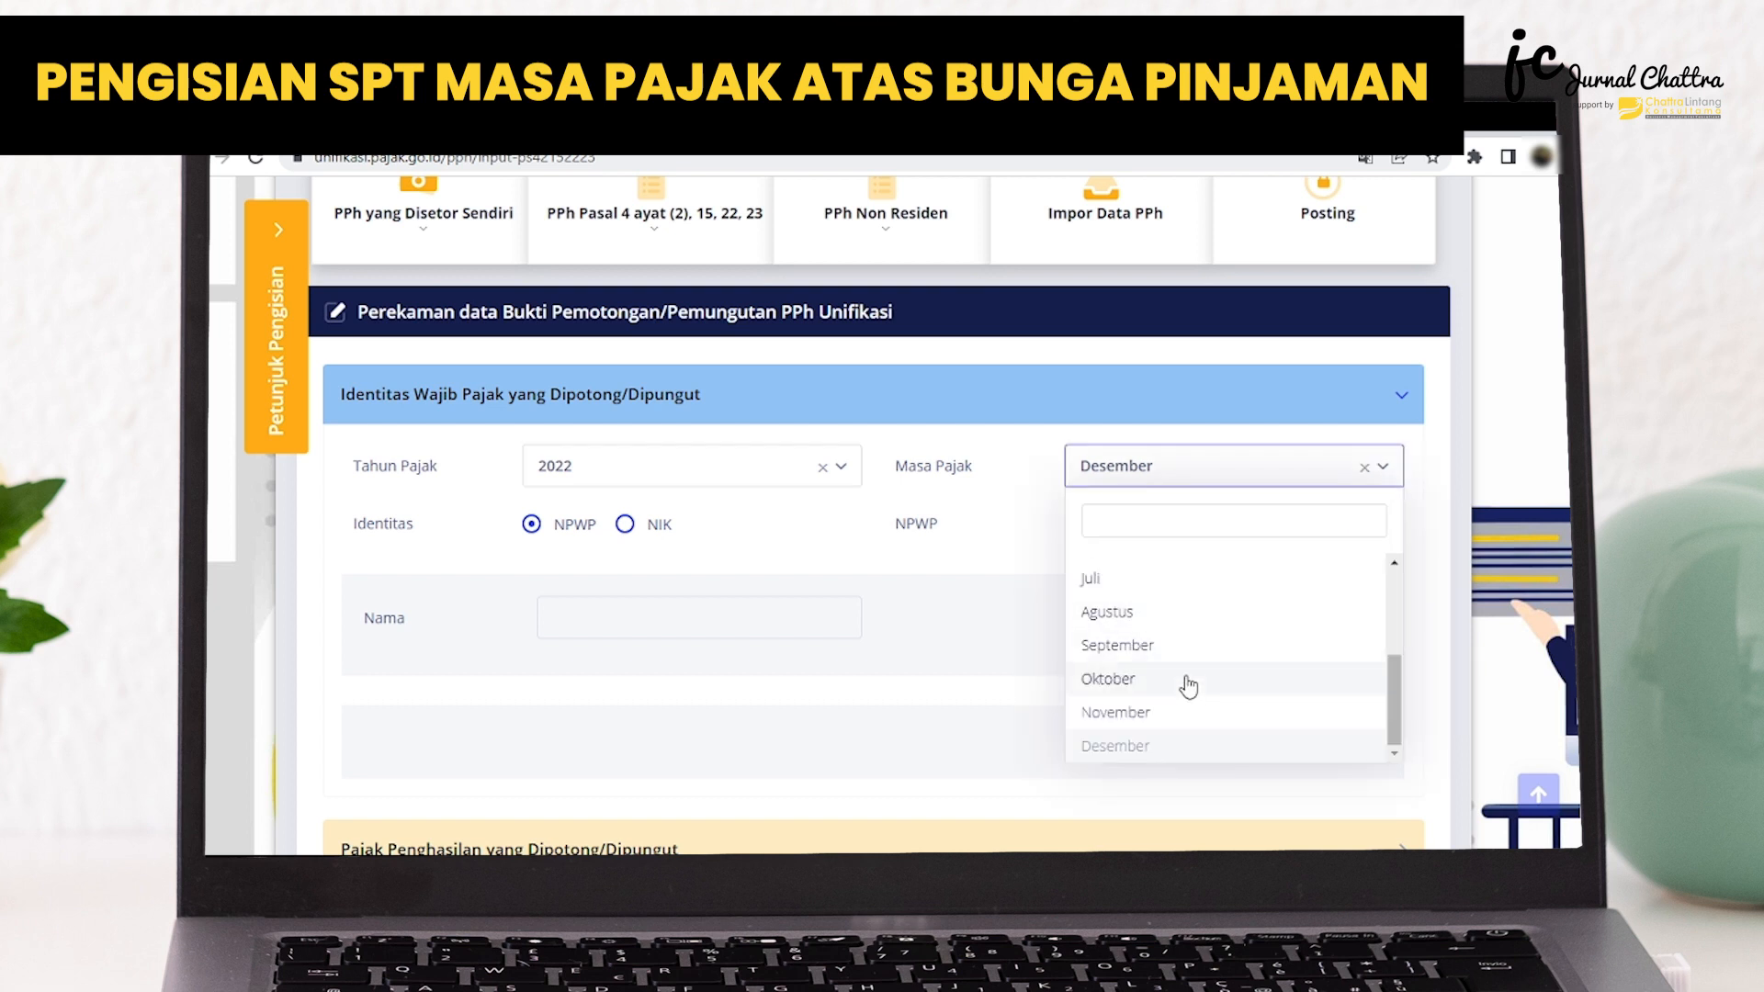
pyautogui.click(1174, 714)
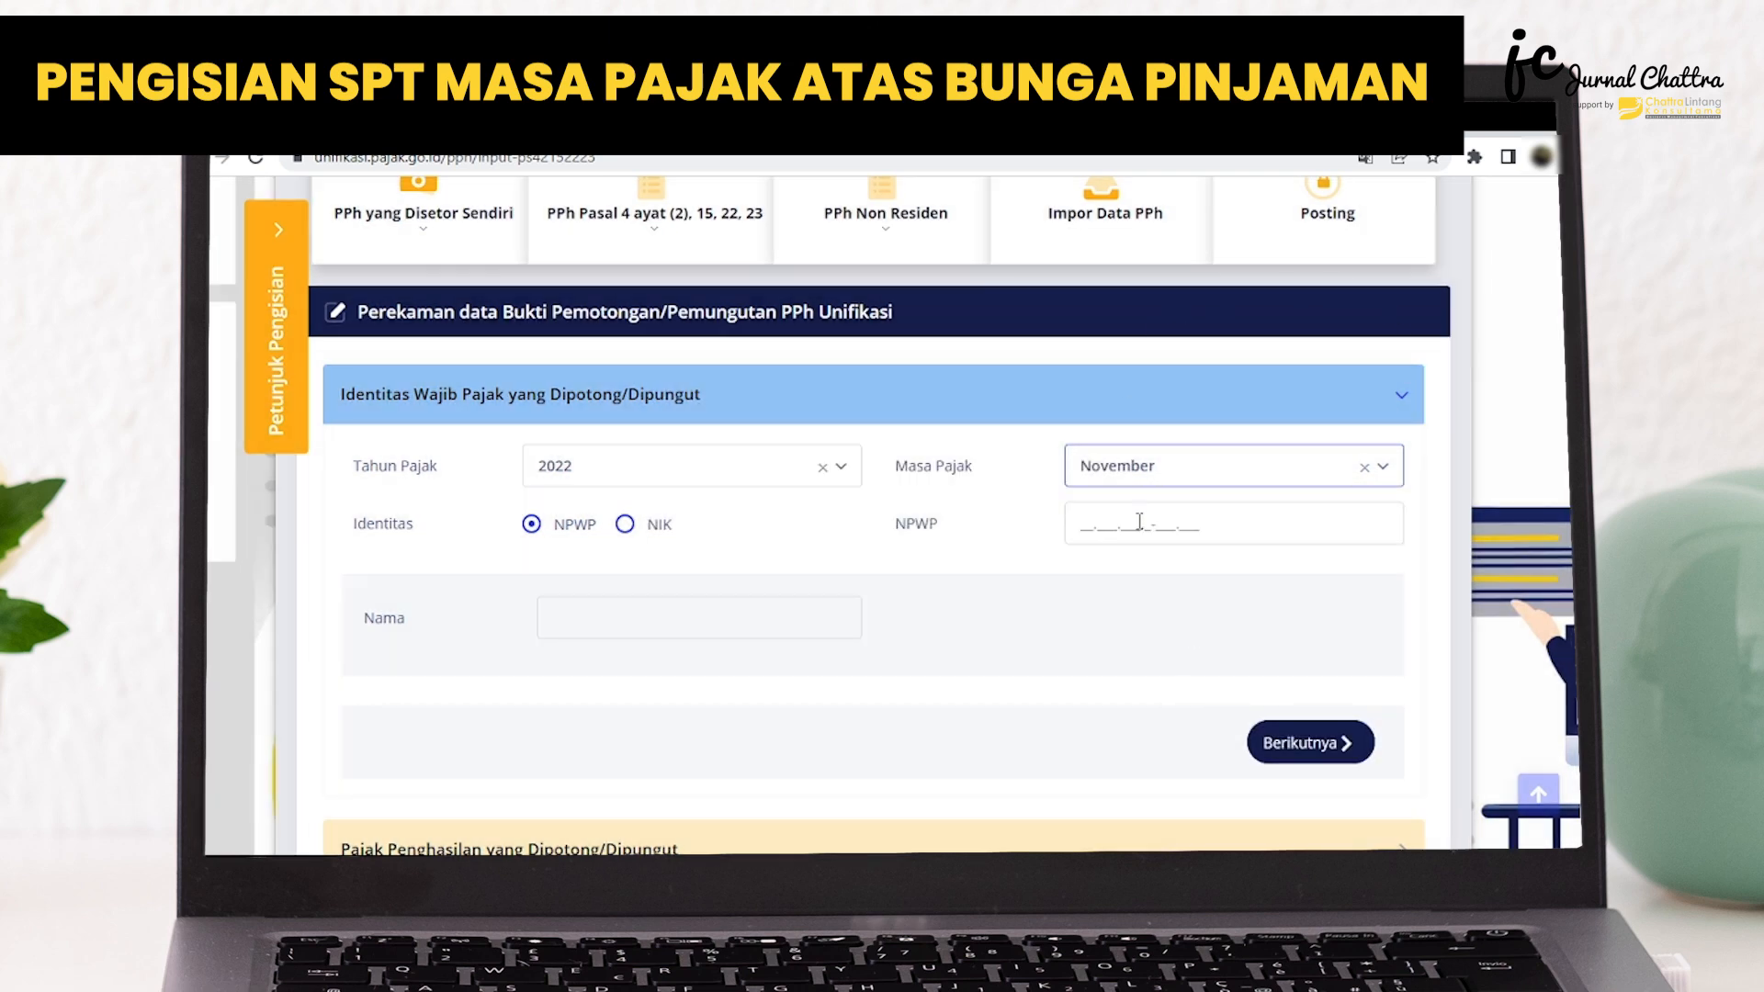
# Enter the withheld taxpayer's NPWP and proceed to the Pajak Penghasilan yang Dipotong/Dipungut section
pyautogui.click(1074, 525)
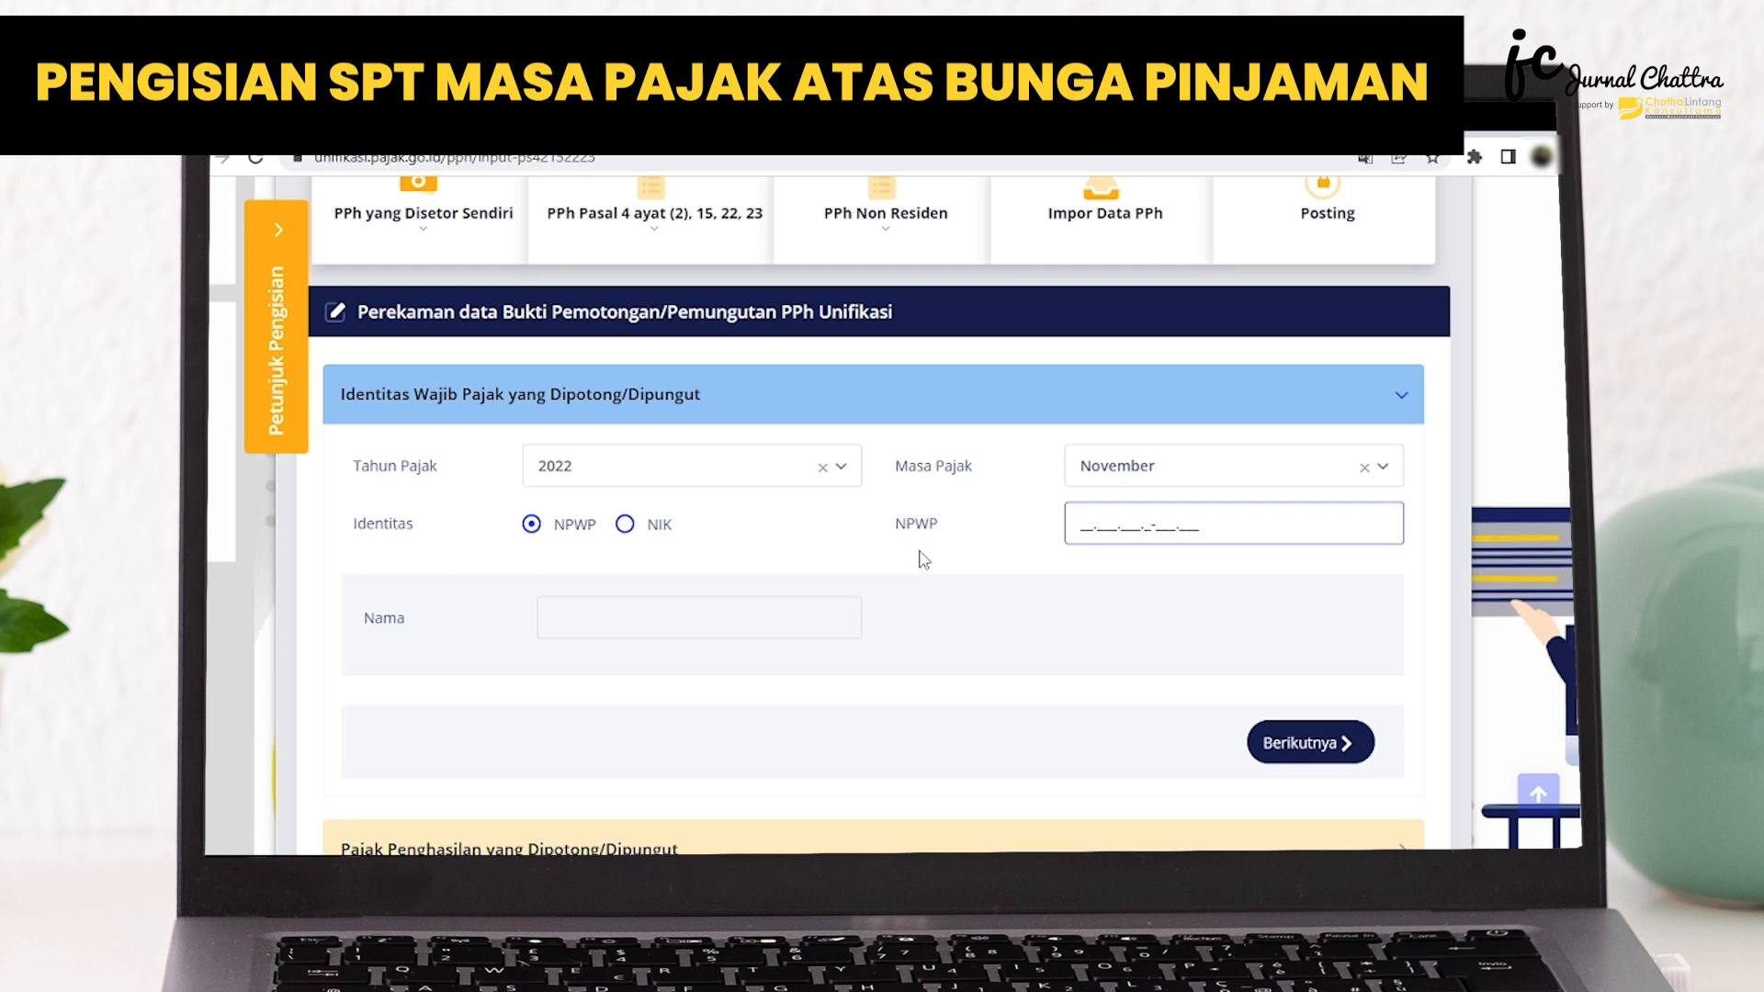
pyautogui.write('3')
pyautogui.write('00')
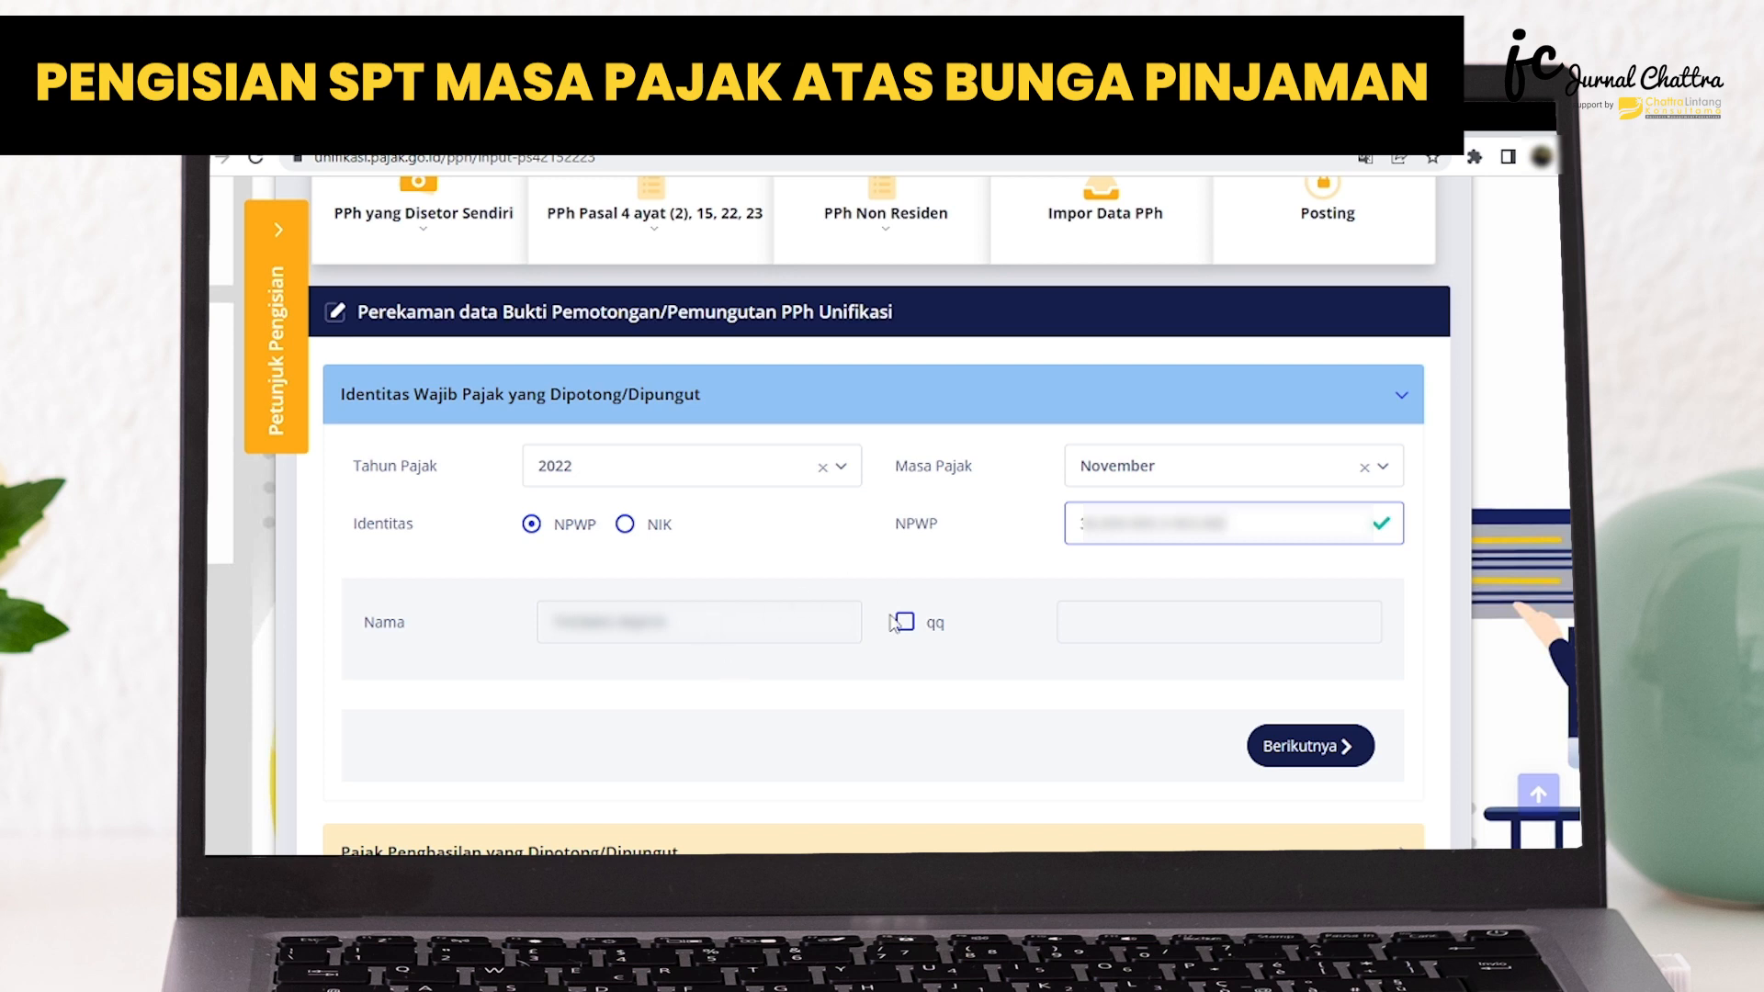
pyautogui.scroll(-1, 910, 643)
pyautogui.click(1310, 689)
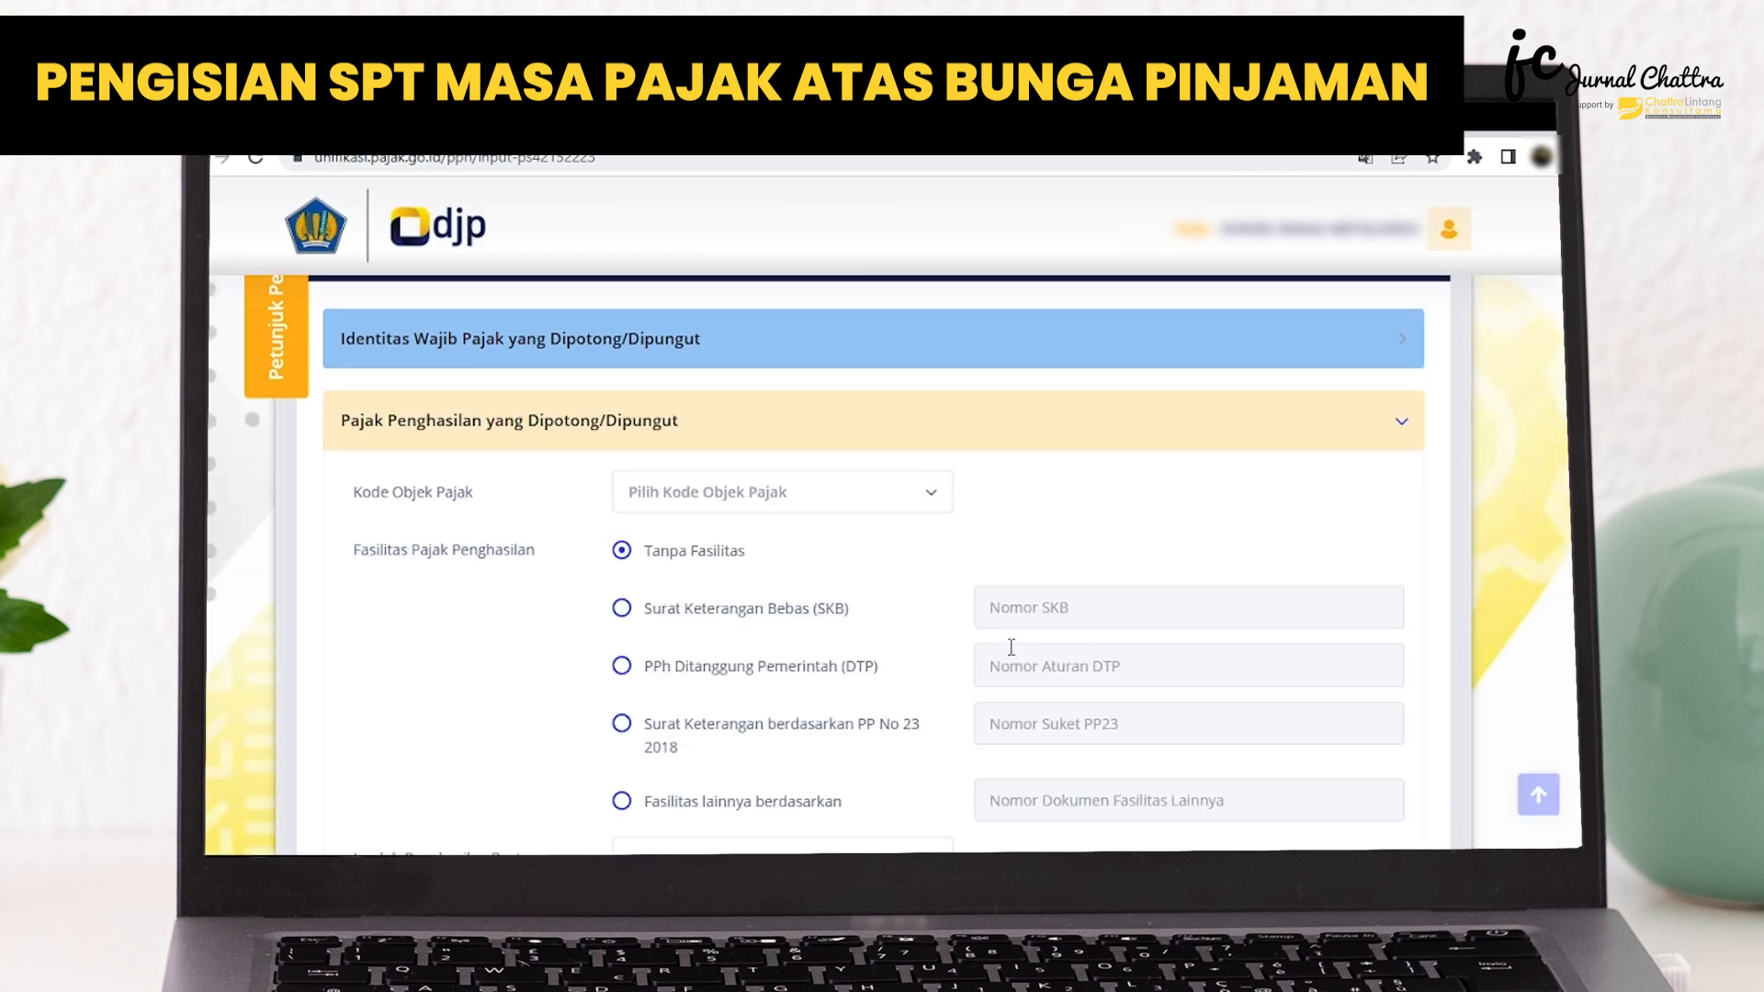
# Search the tax object codes for "bunga" and choose 24-102-01 Bunga Selain yang Dikenakan PPh Pasal 4 ayat (2)
pyautogui.scroll(-1, 951, 545)
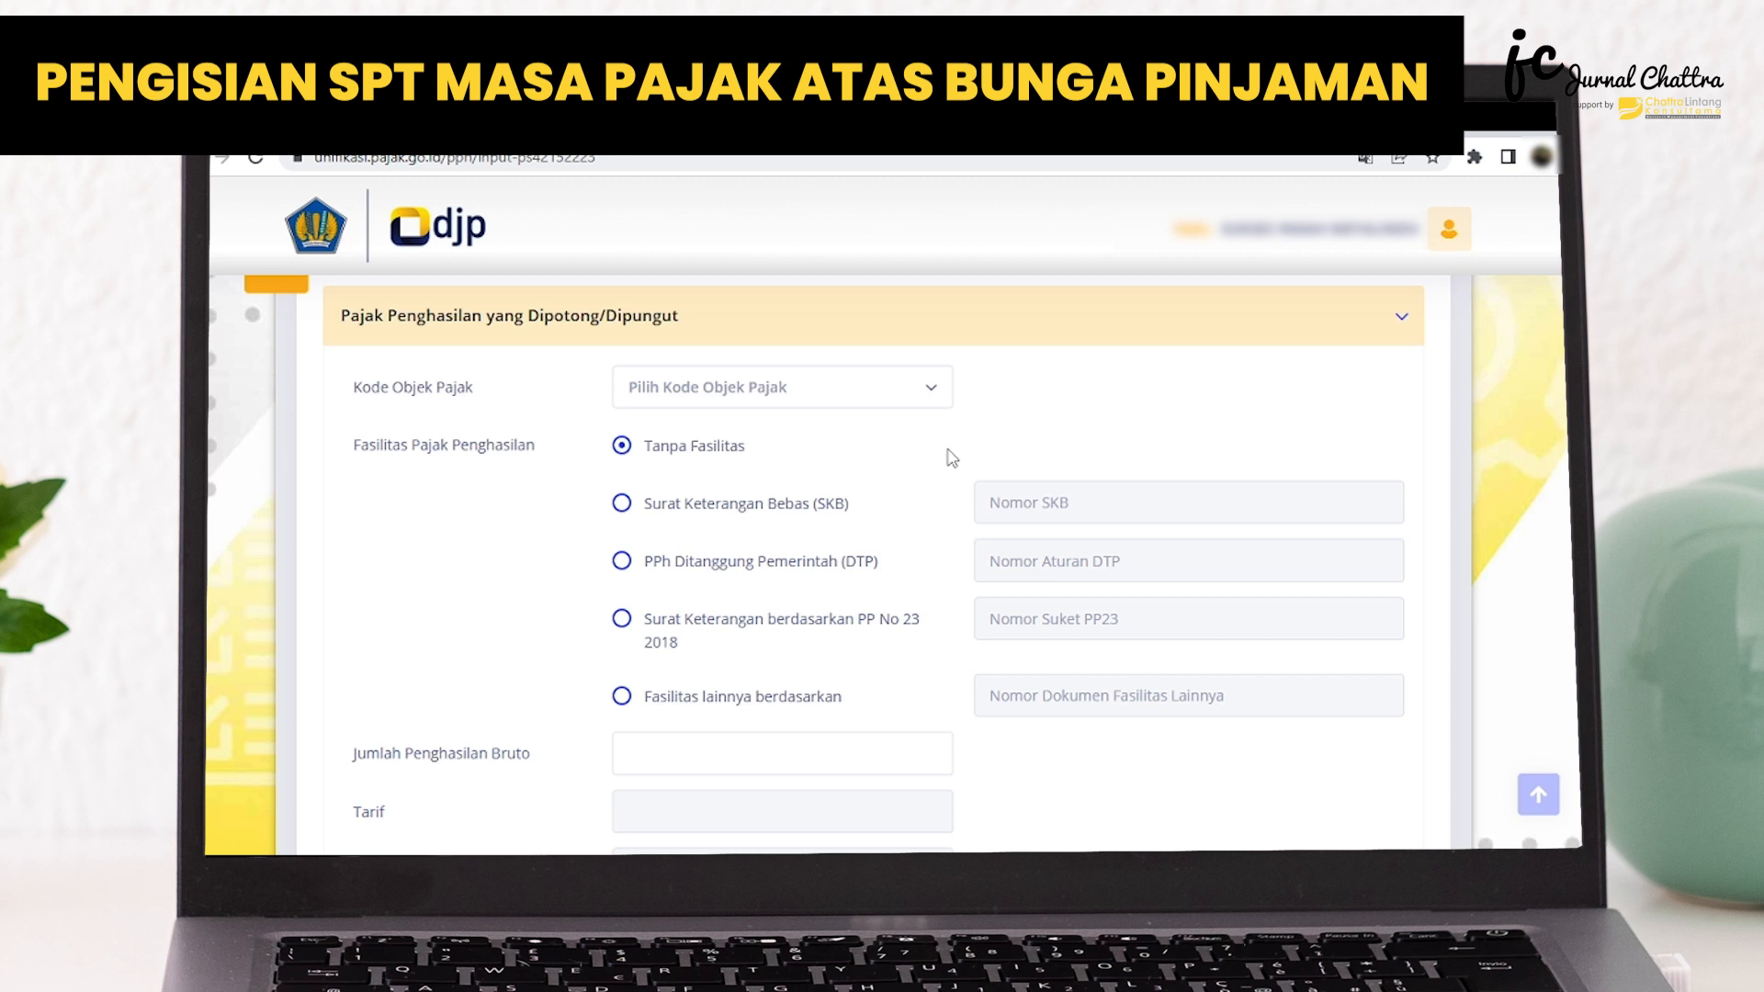
pyautogui.click(934, 396)
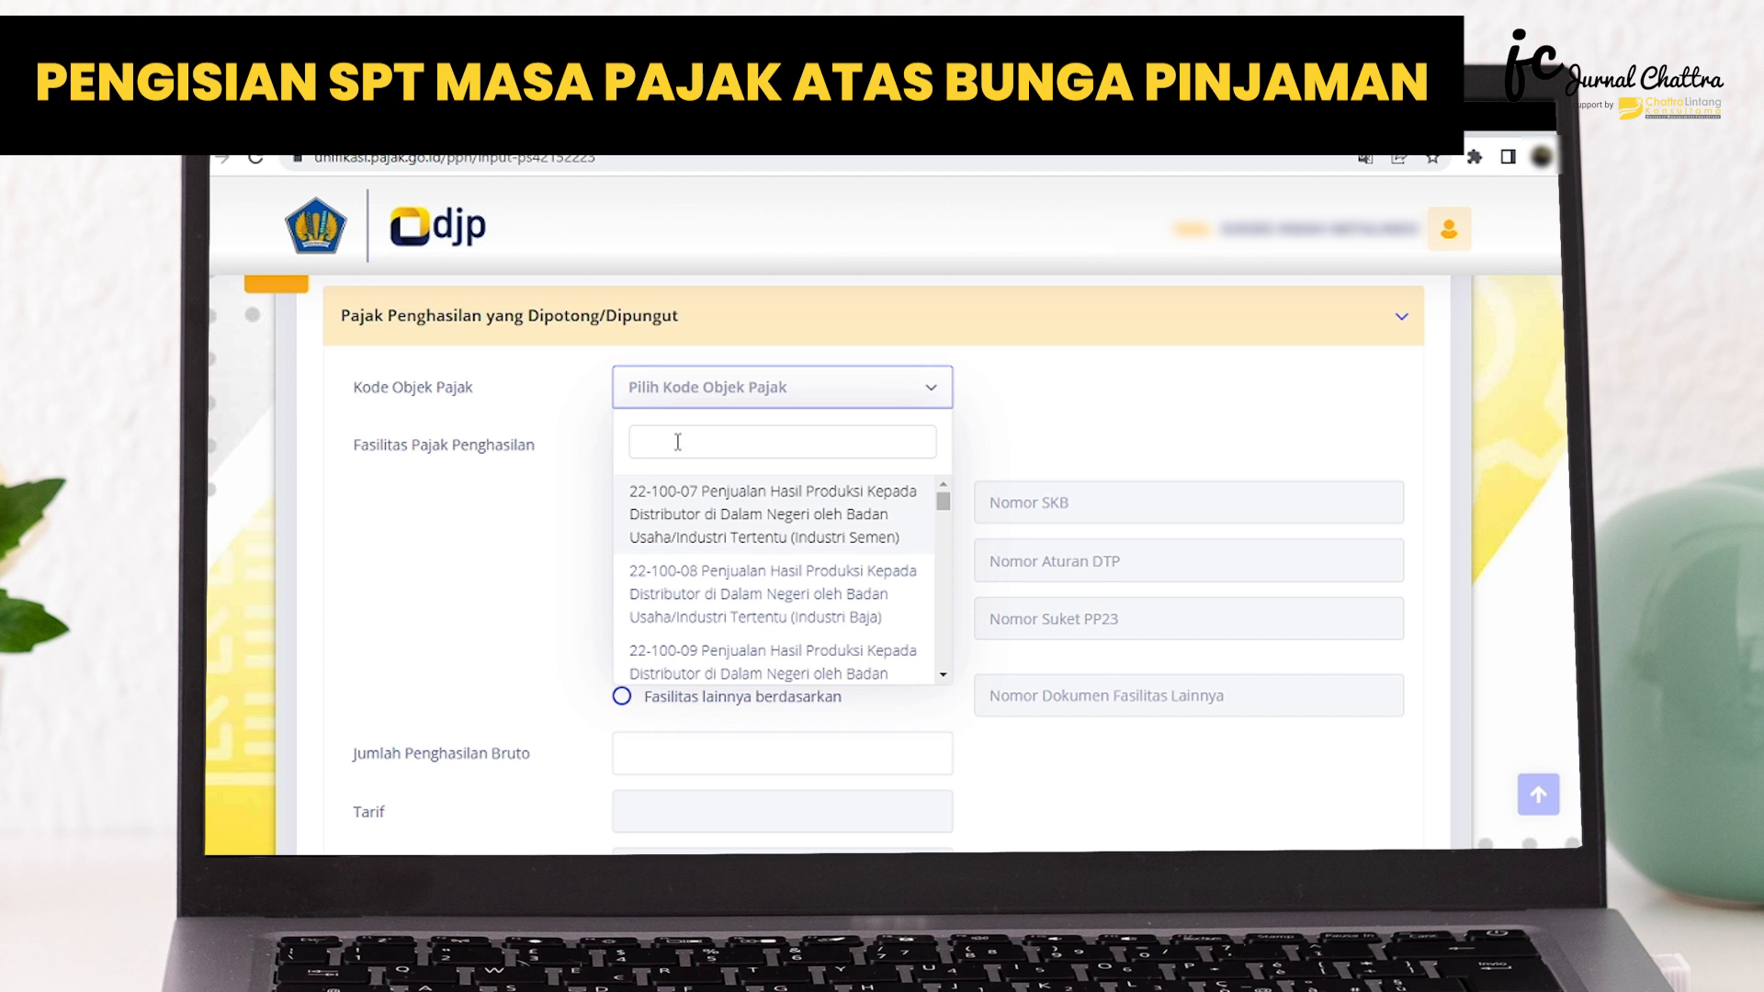
pyautogui.write('bunga')
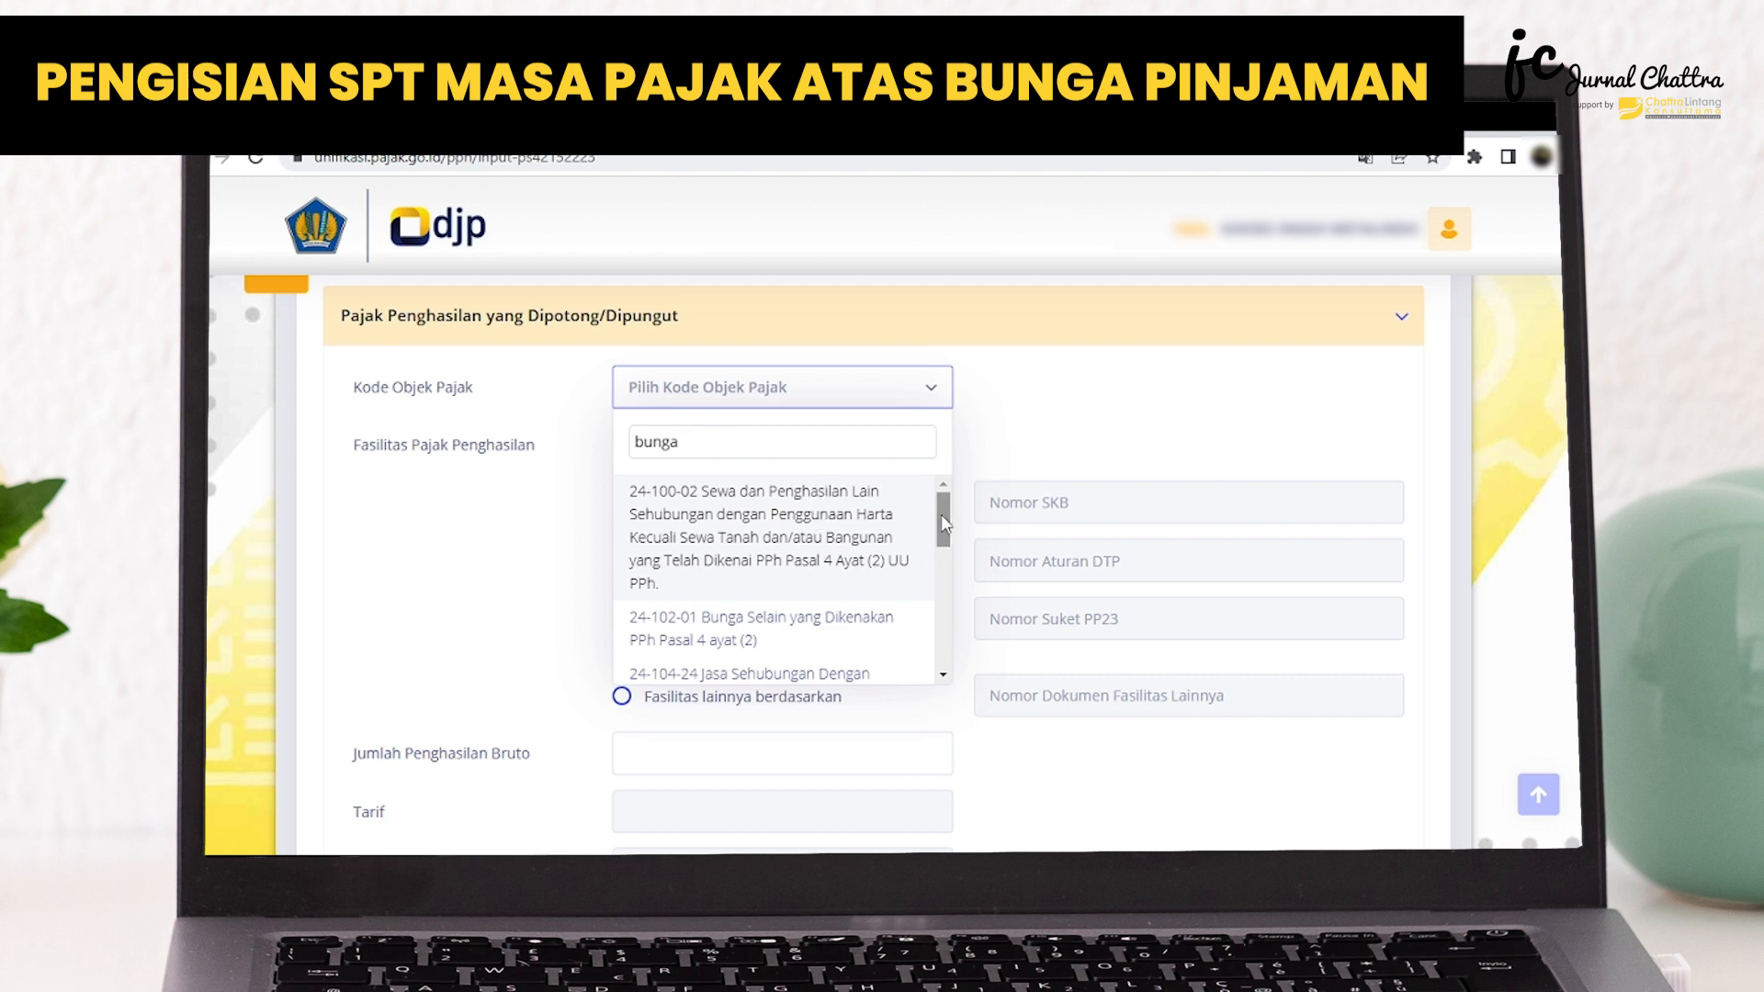
pyautogui.moveTo(945, 523); pyautogui.dragTo(941, 543)
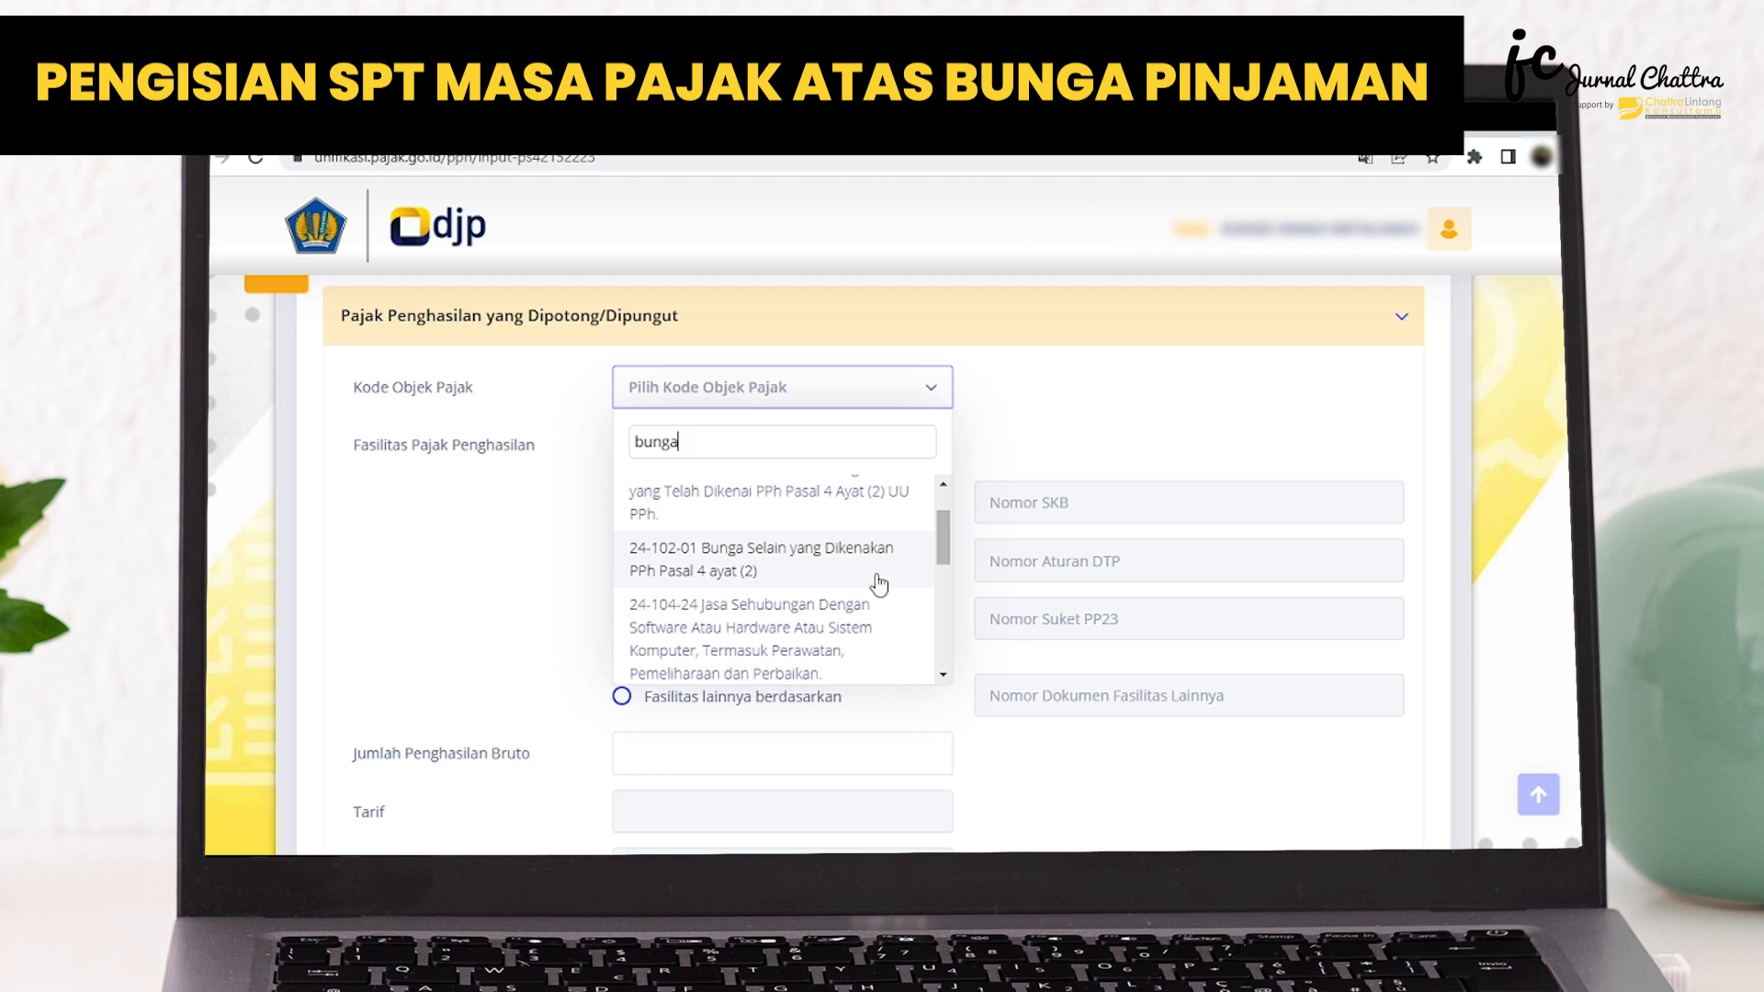
pyautogui.click(680, 565)
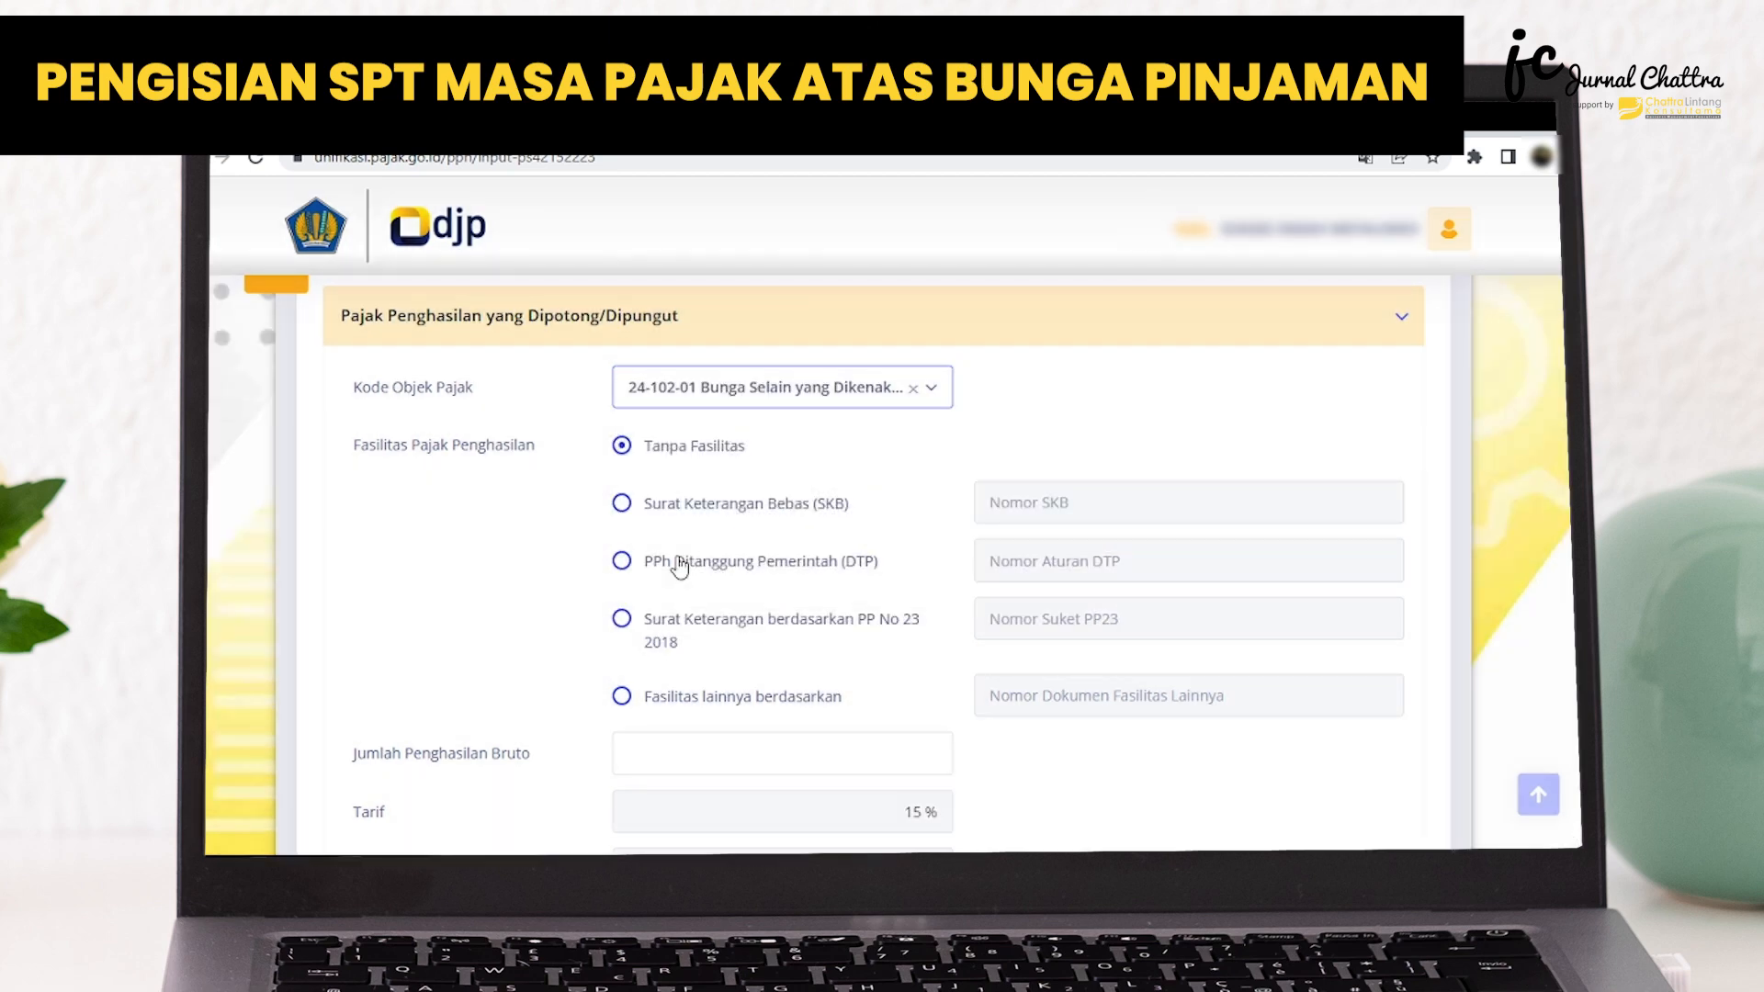
# Keep Tanpa Fasilitas, enter 17.290.249 as Jumlah Penghasilan Bruto and proceed to the Dokumen Dasar Pemotongan section
pyautogui.scroll(-1, 680, 565)
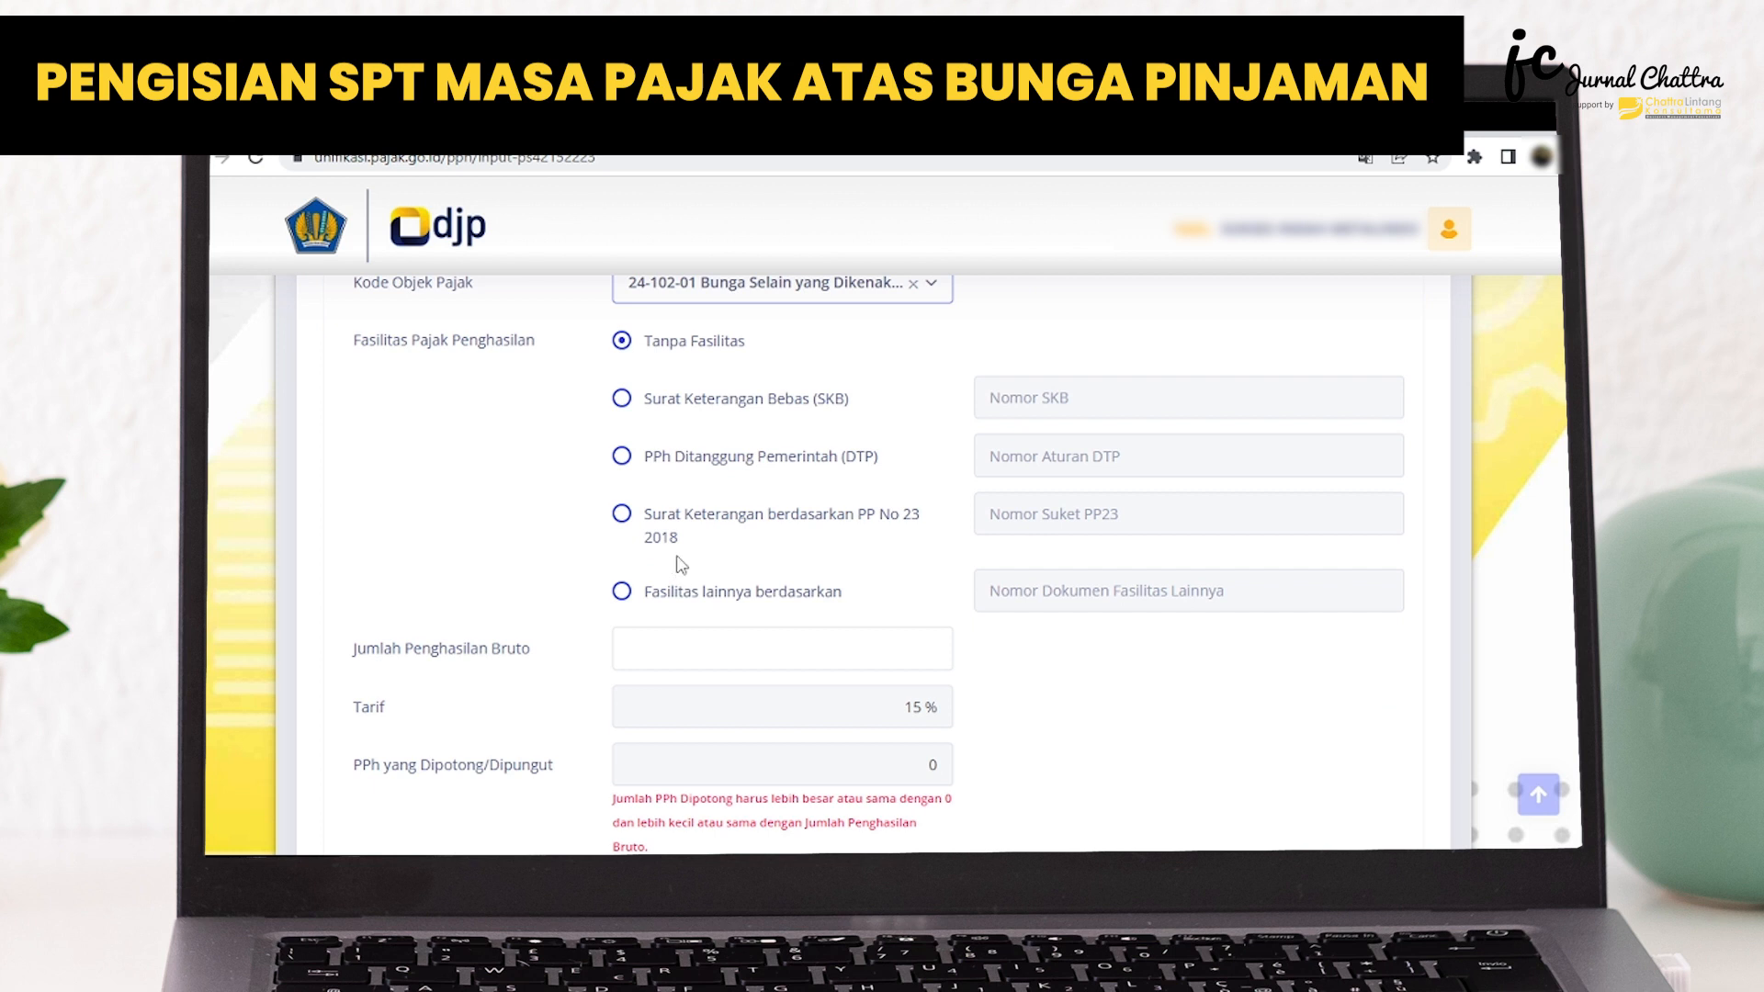
pyautogui.scroll(1, 678, 557)
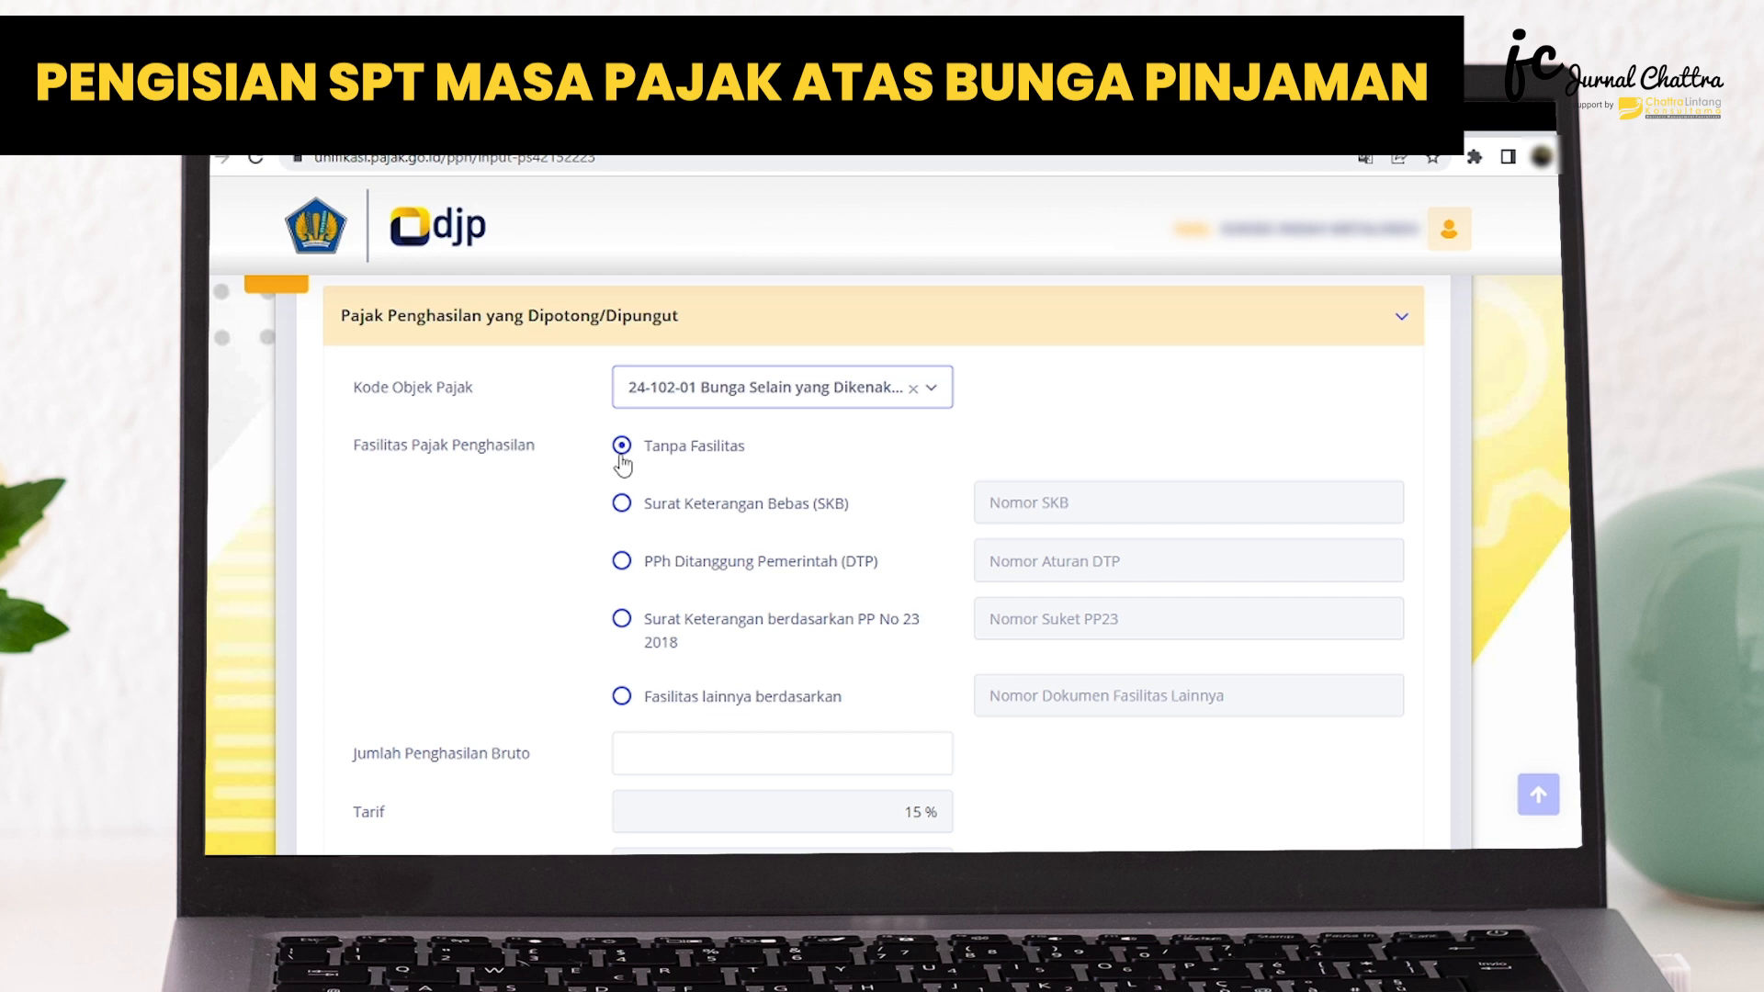
pyautogui.scroll(-3, 622, 463)
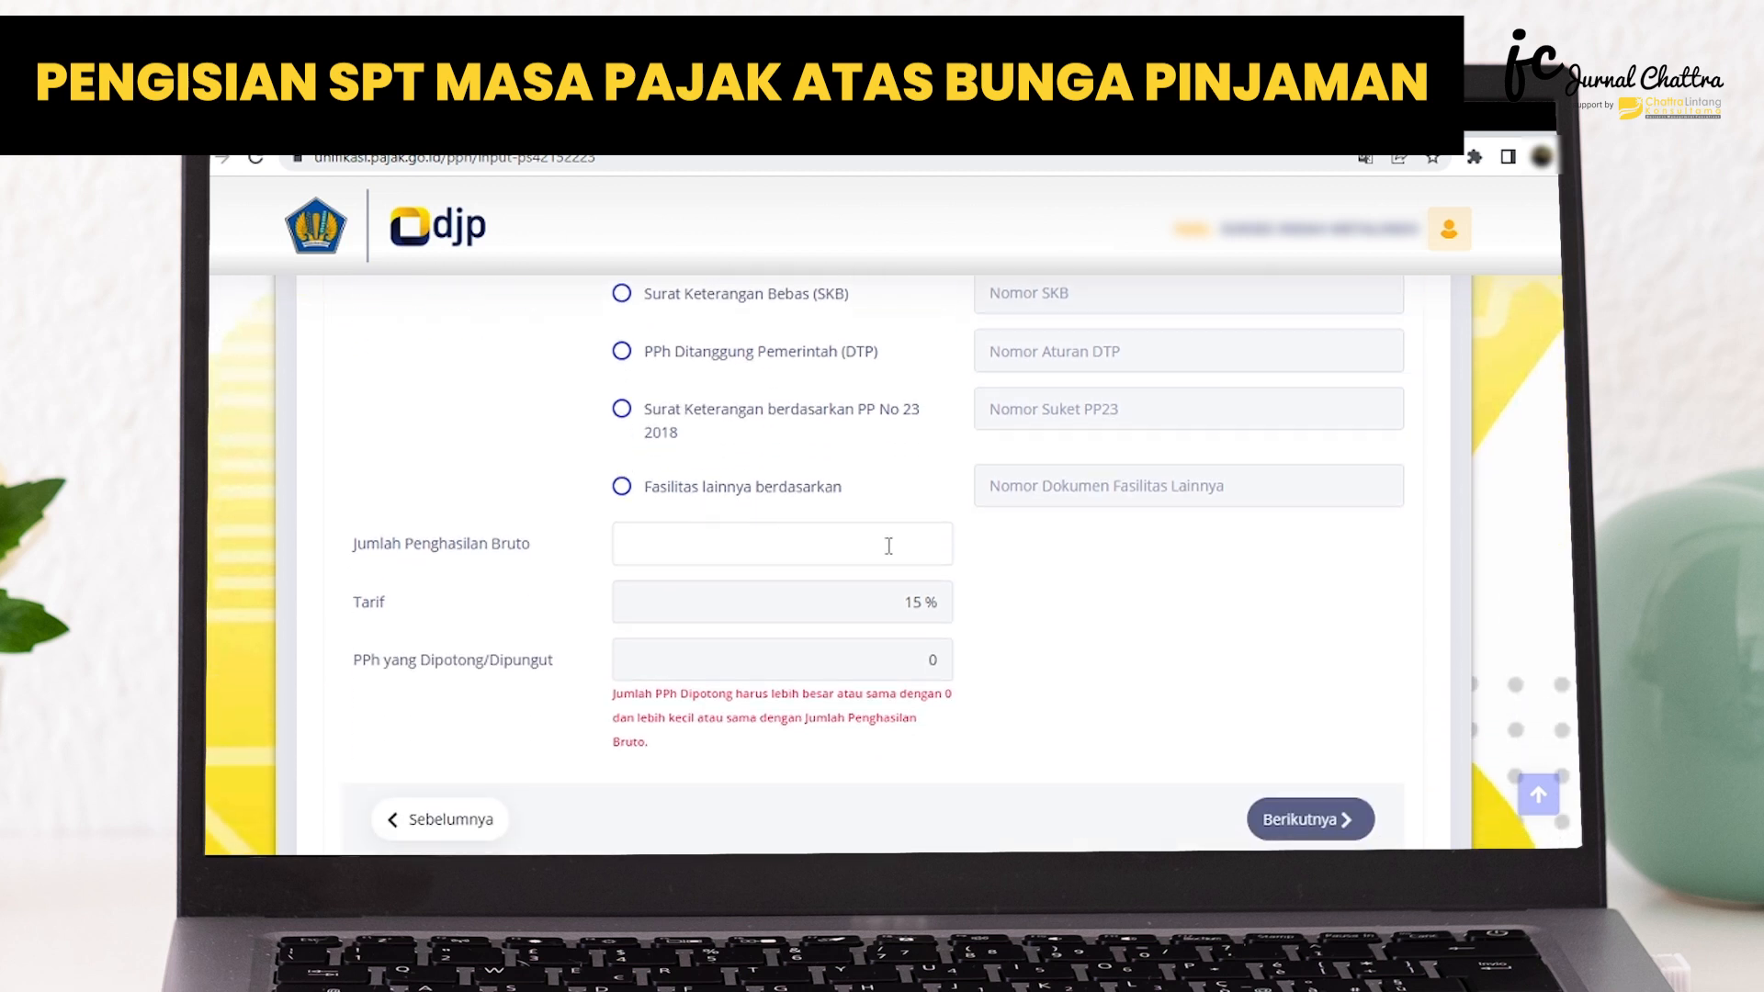
pyautogui.click(888, 544)
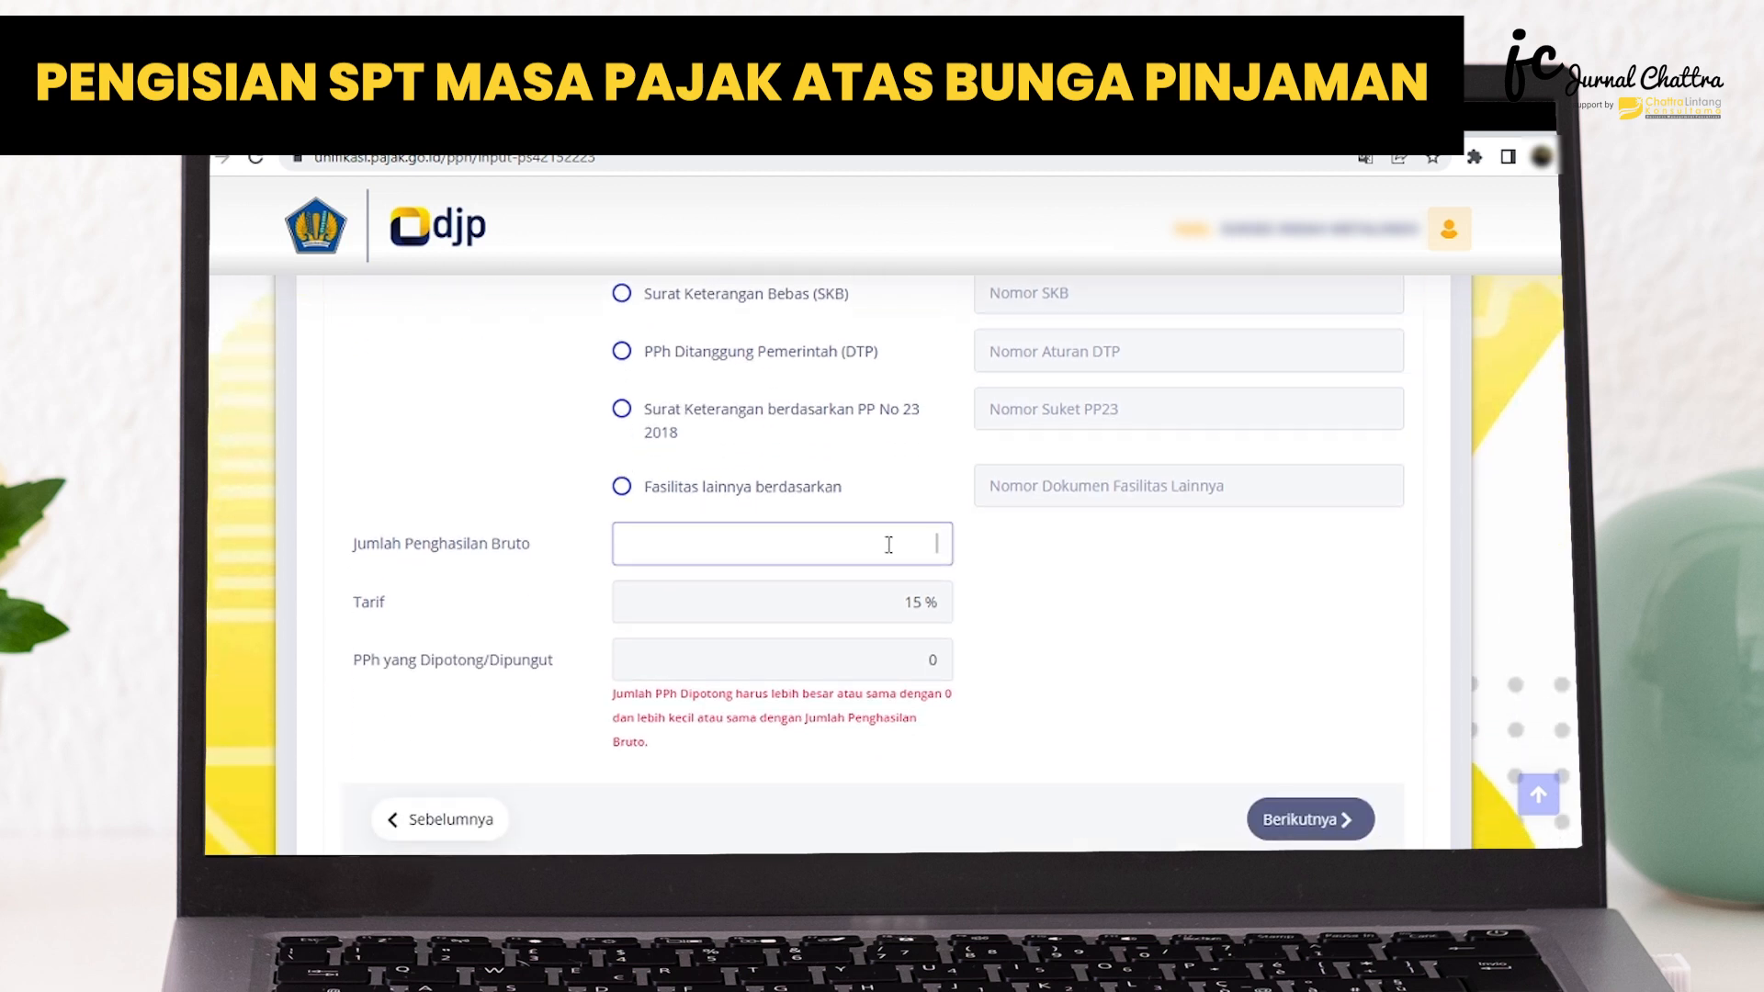
pyautogui.write('17.290')
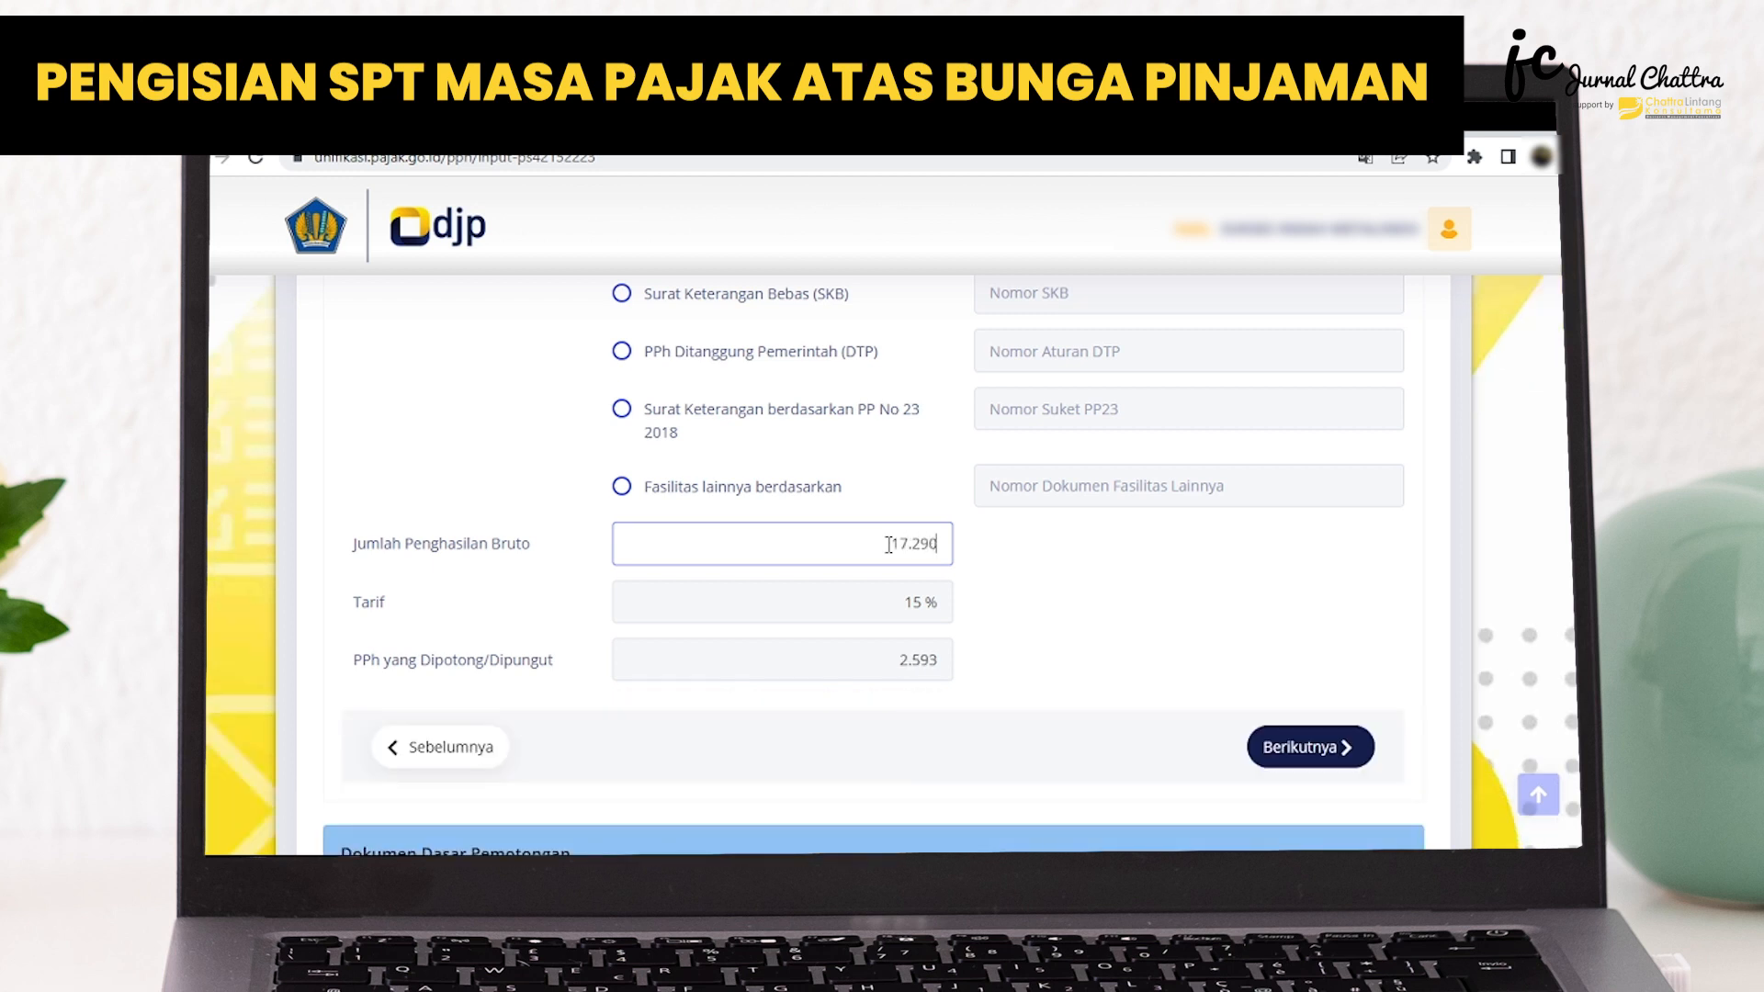
pyautogui.write('.249')
pyautogui.click(1331, 749)
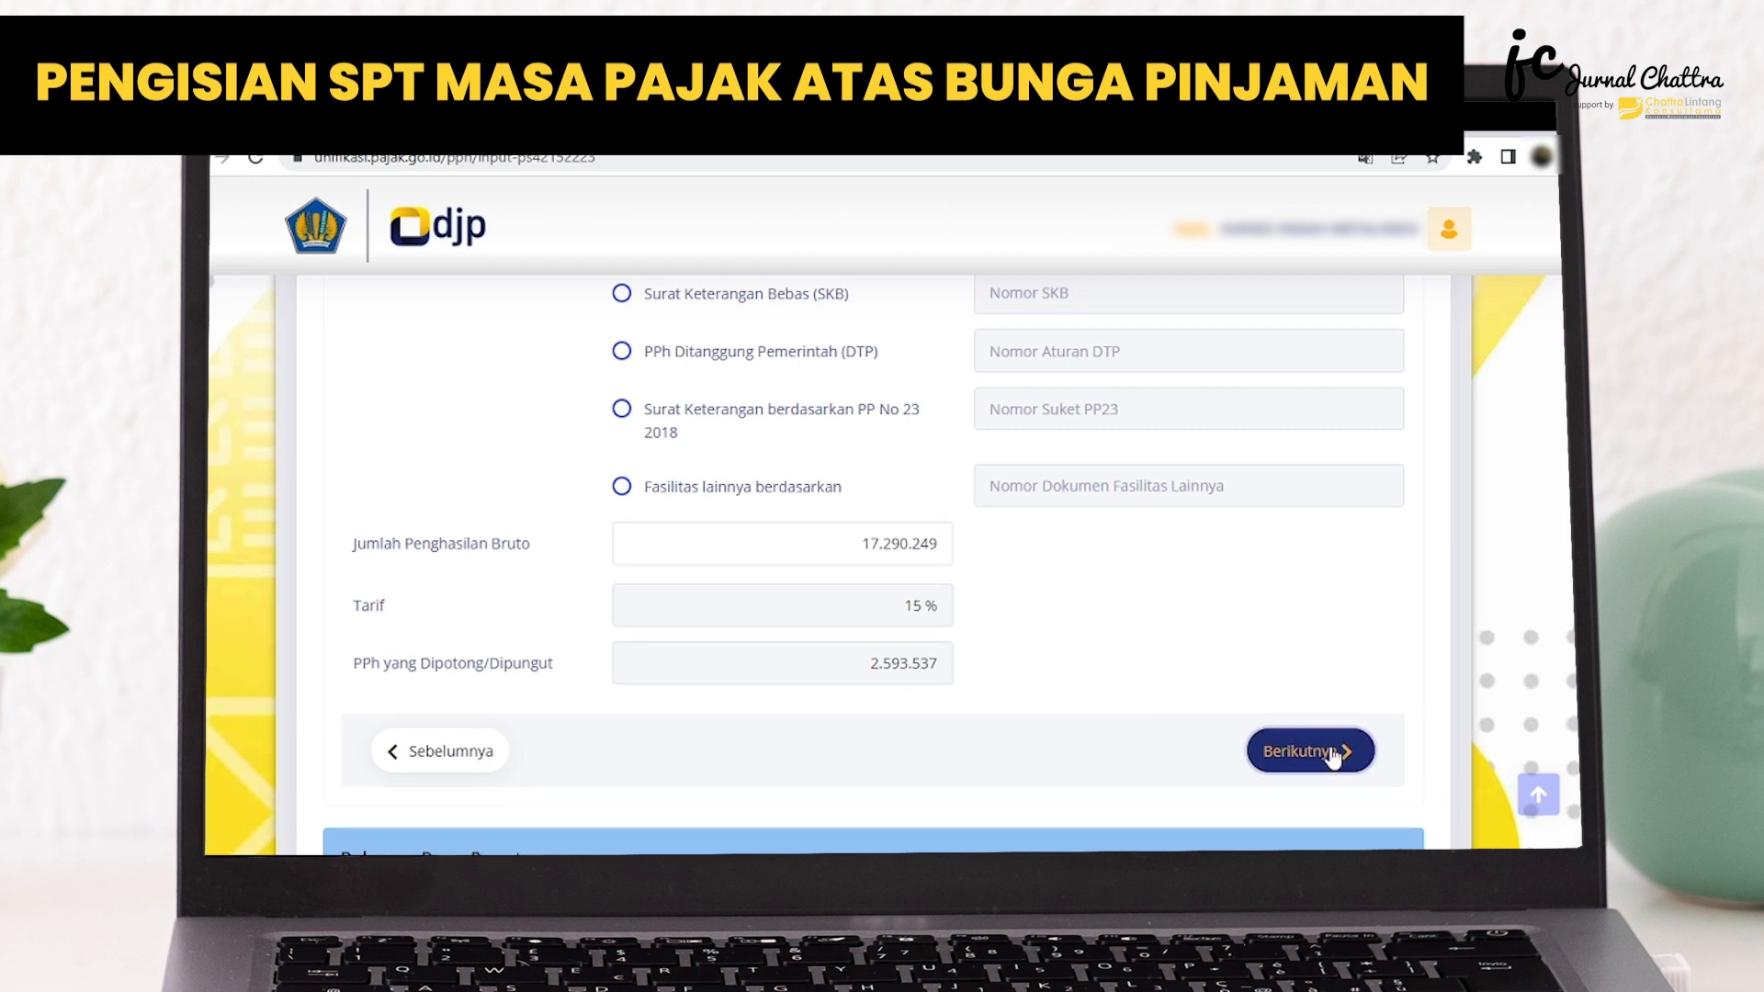
# Add an Invoice with document number 001 dated 30/11/2022 to the list of withholding basis documents
pyautogui.scroll(1, 1155, 656)
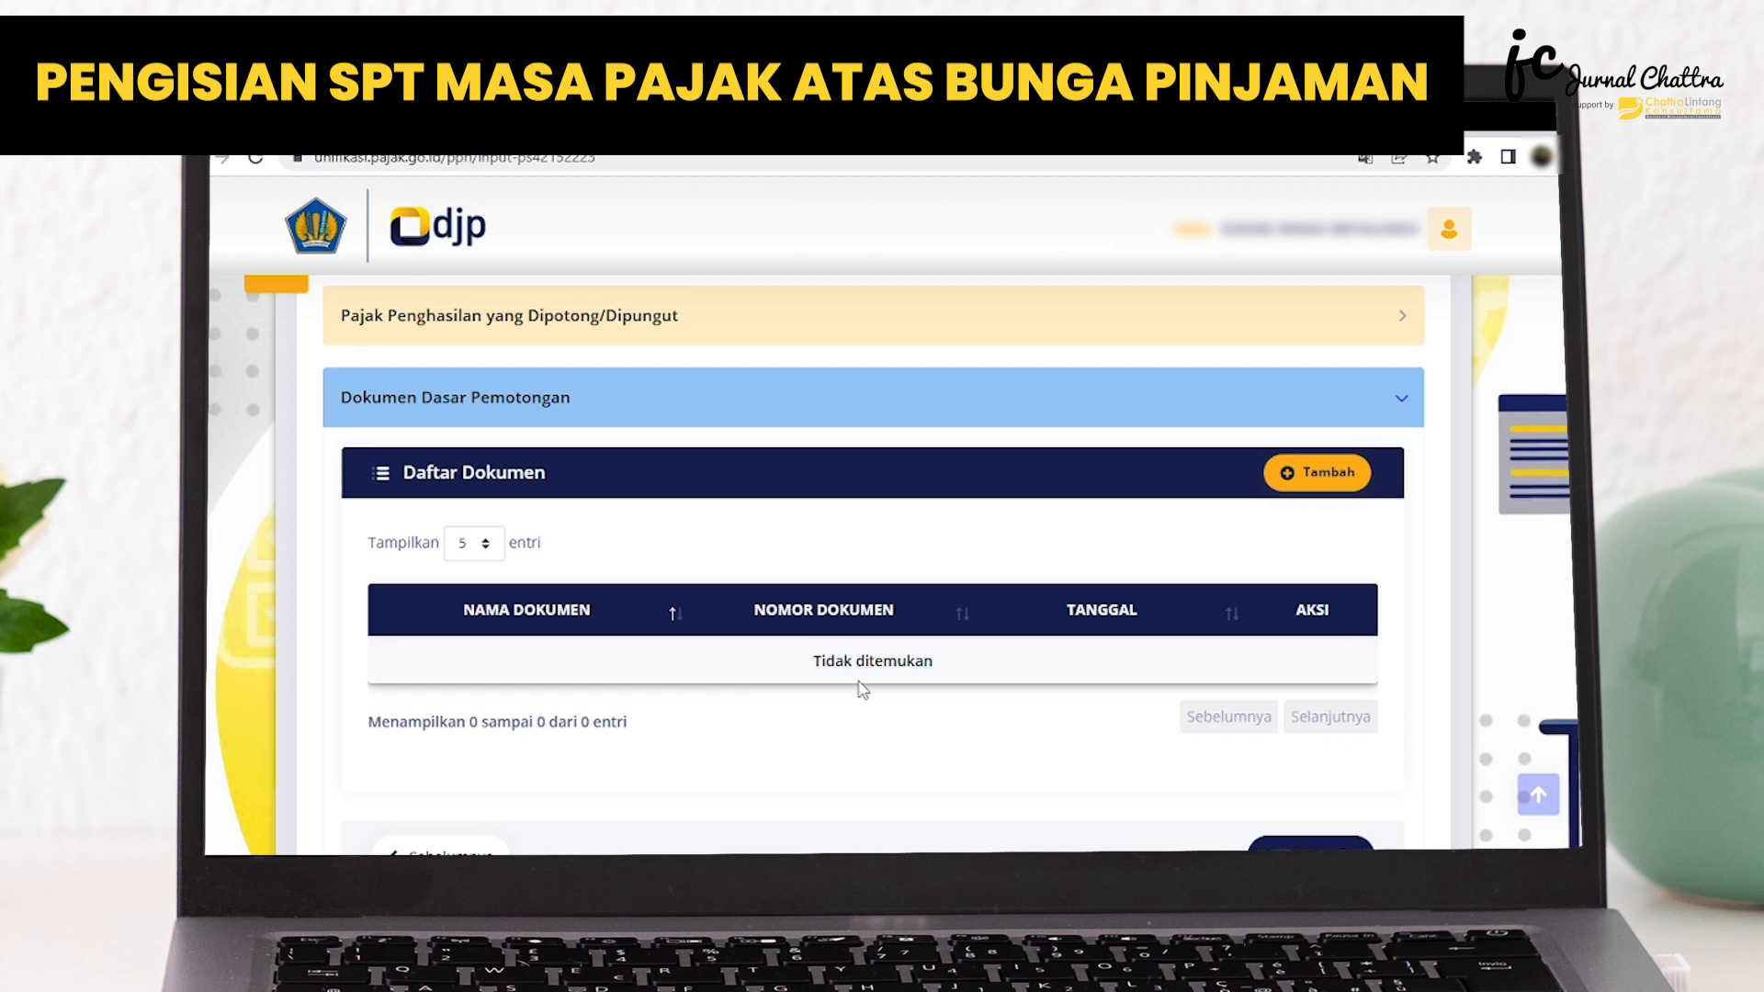
pyautogui.click(1292, 472)
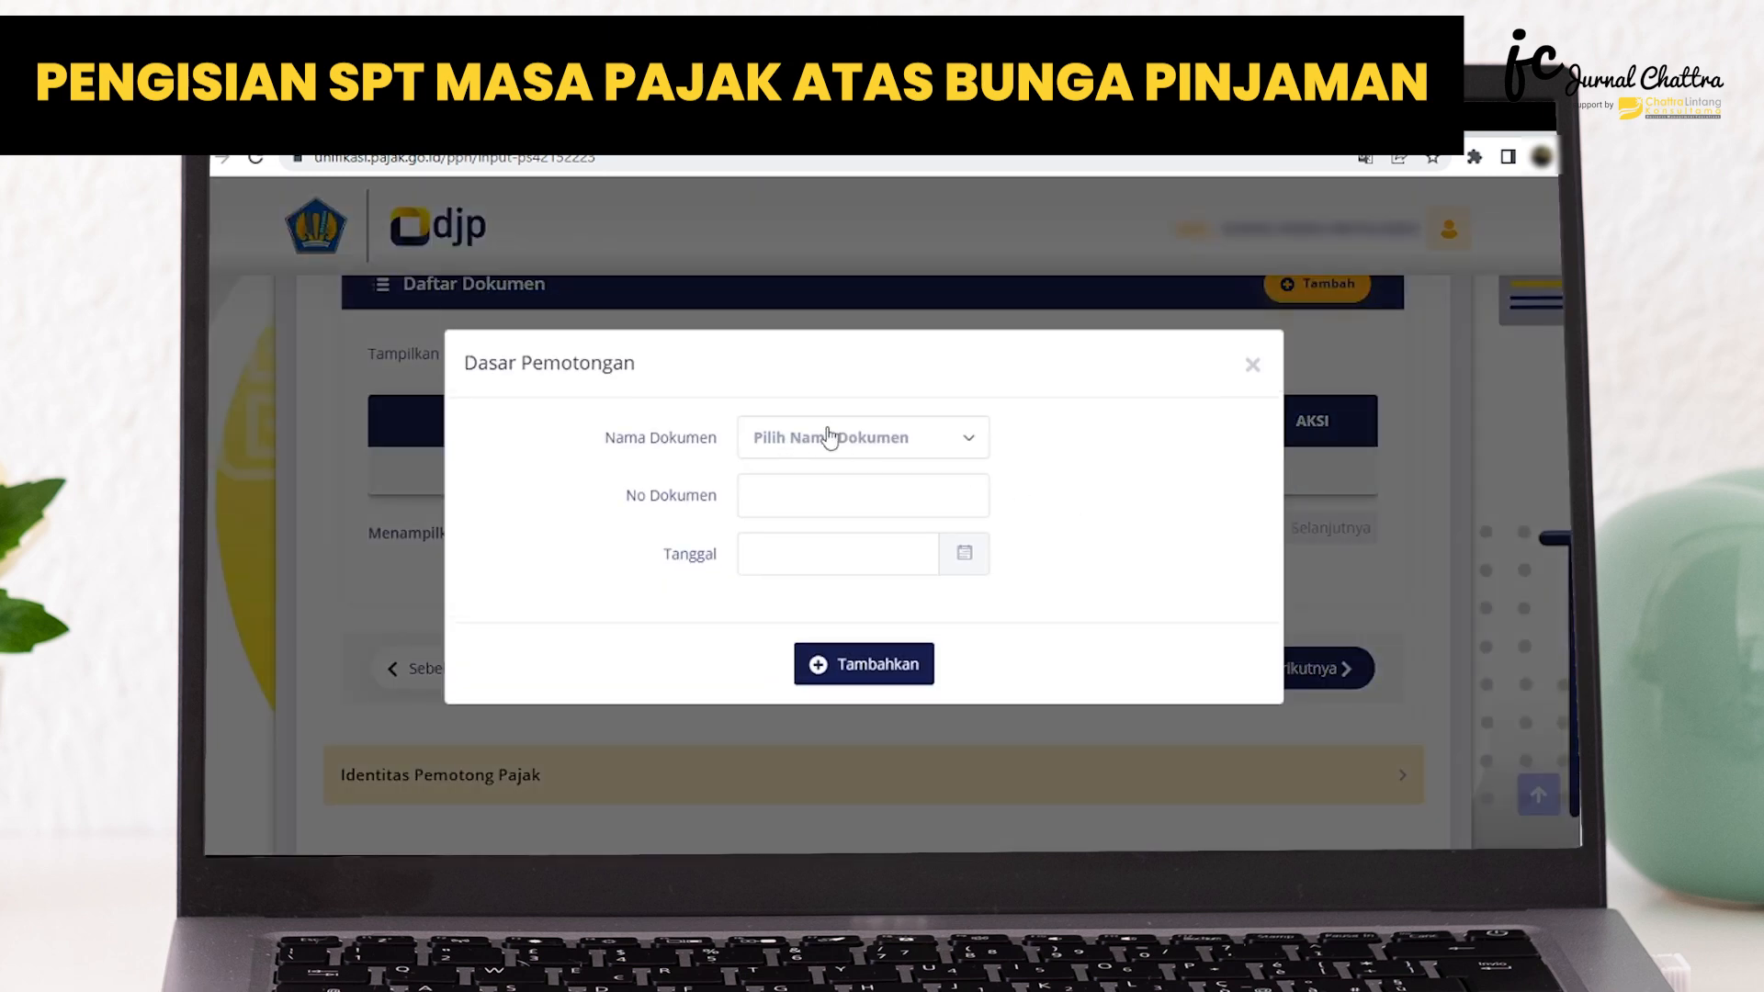
pyautogui.click(972, 441)
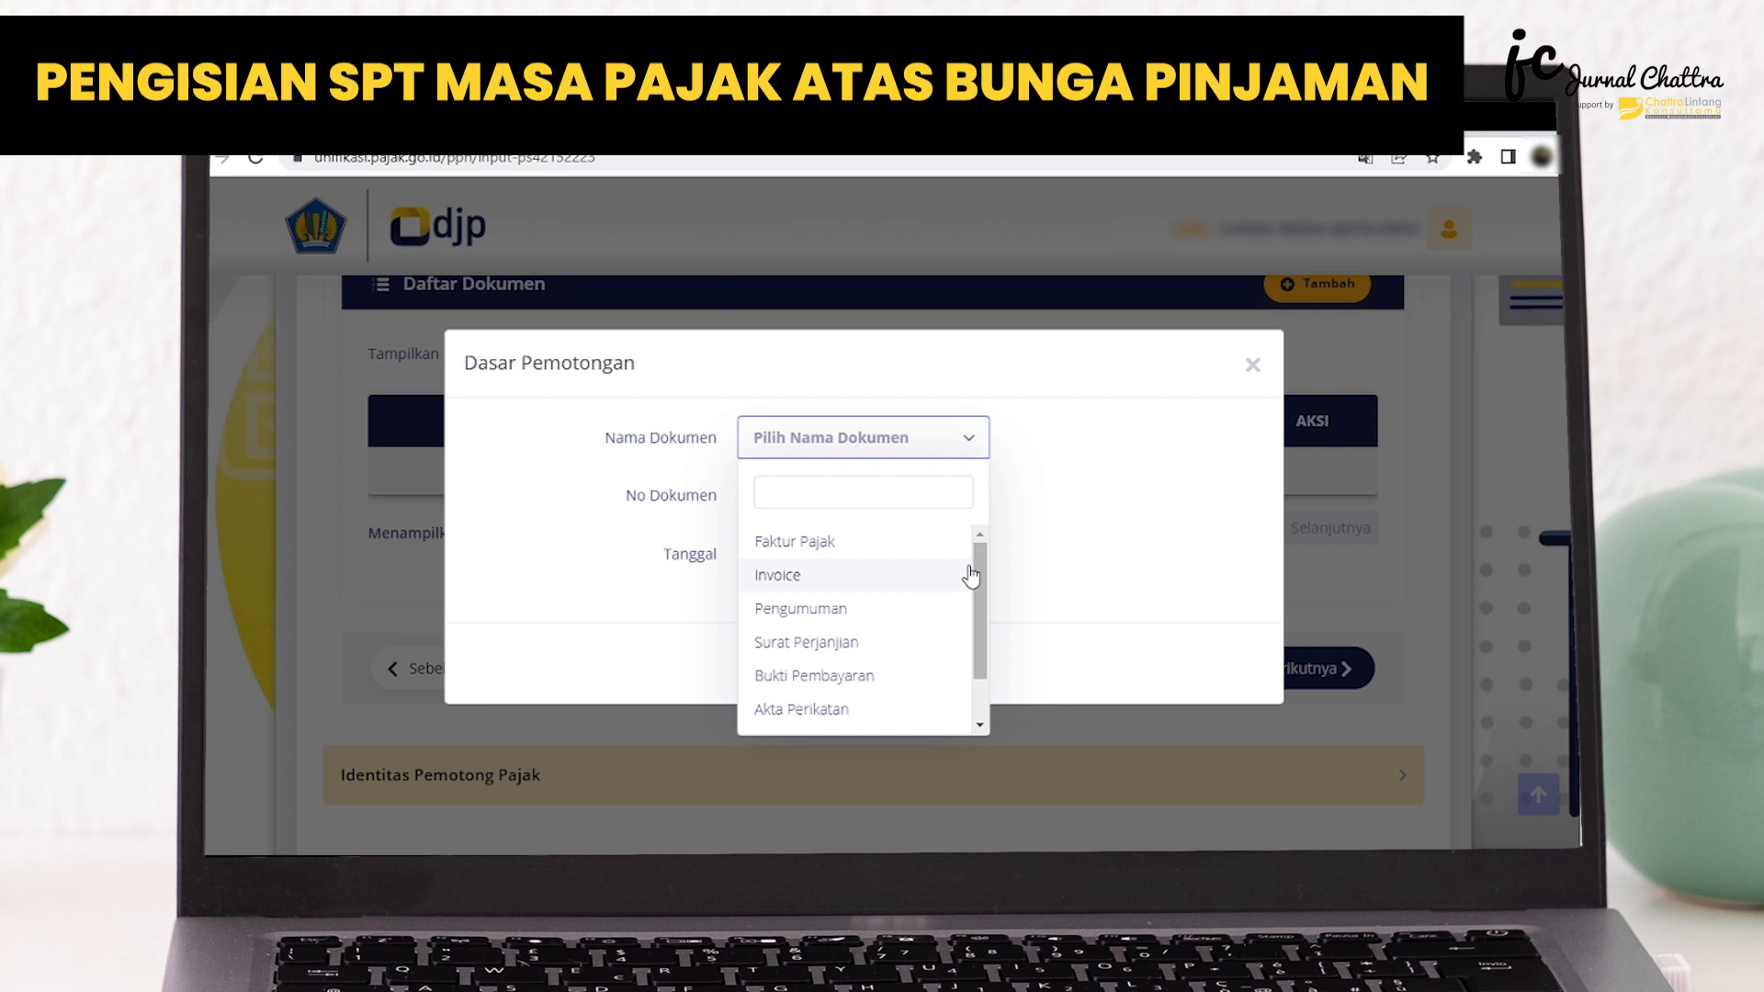
pyautogui.click(790, 579)
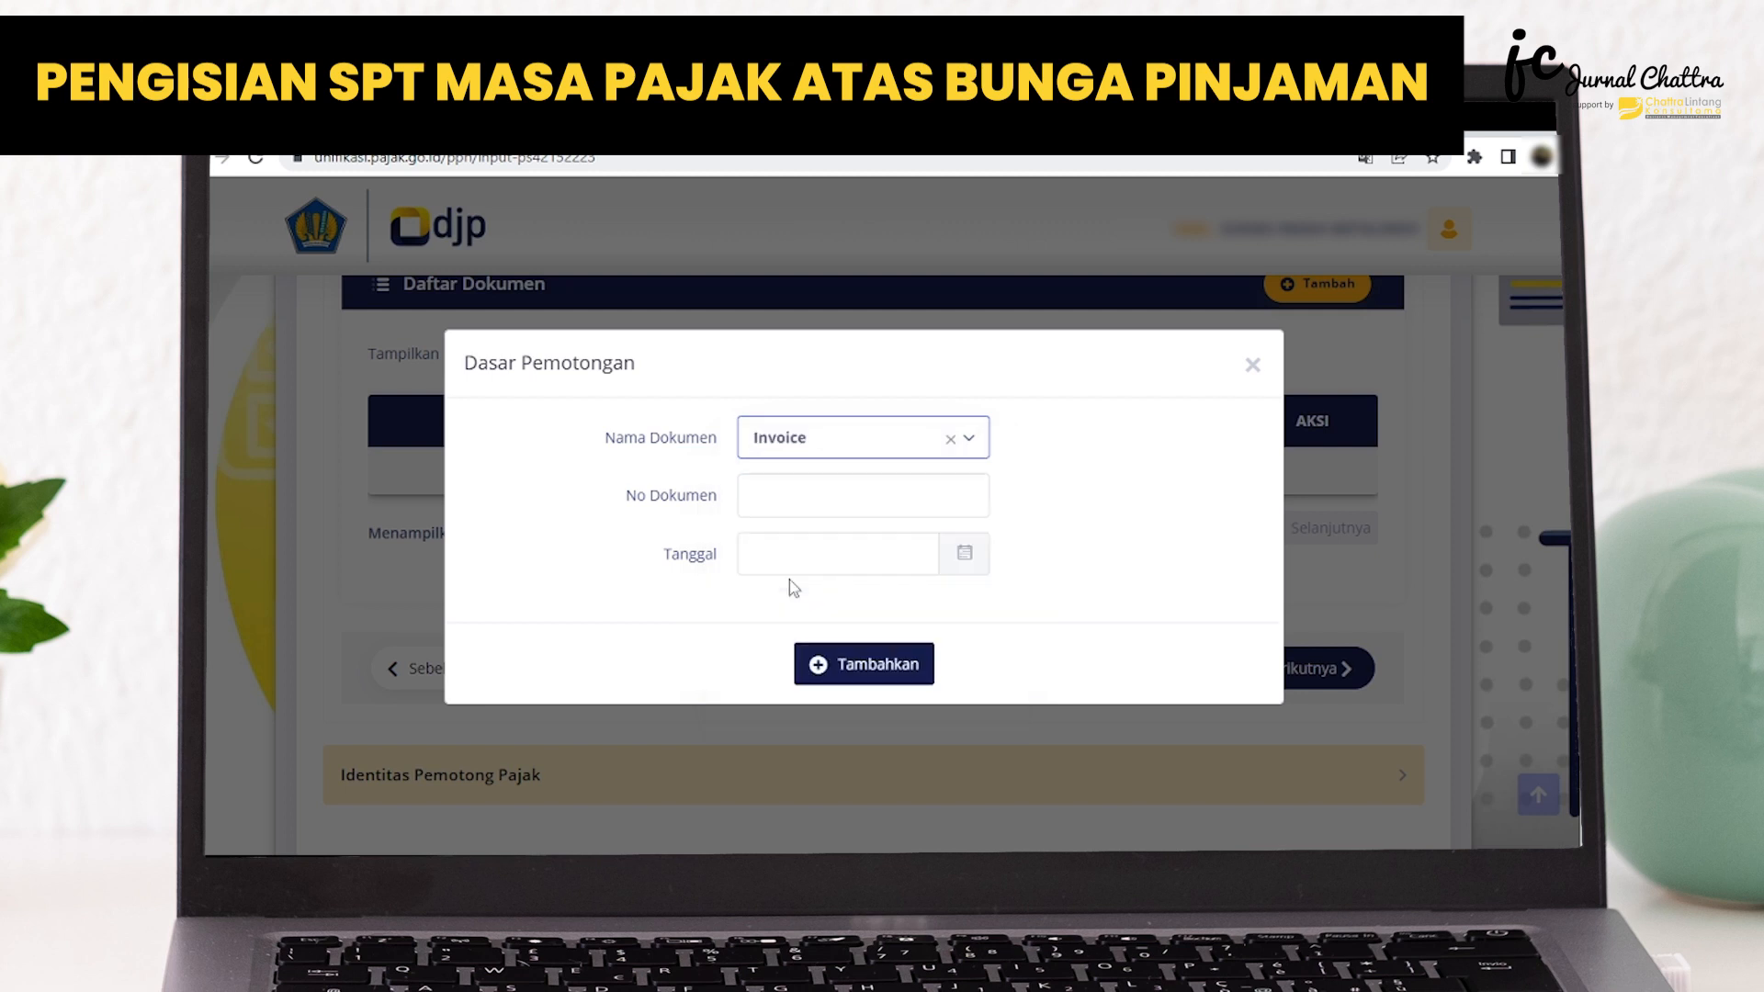
pyautogui.click(760, 494)
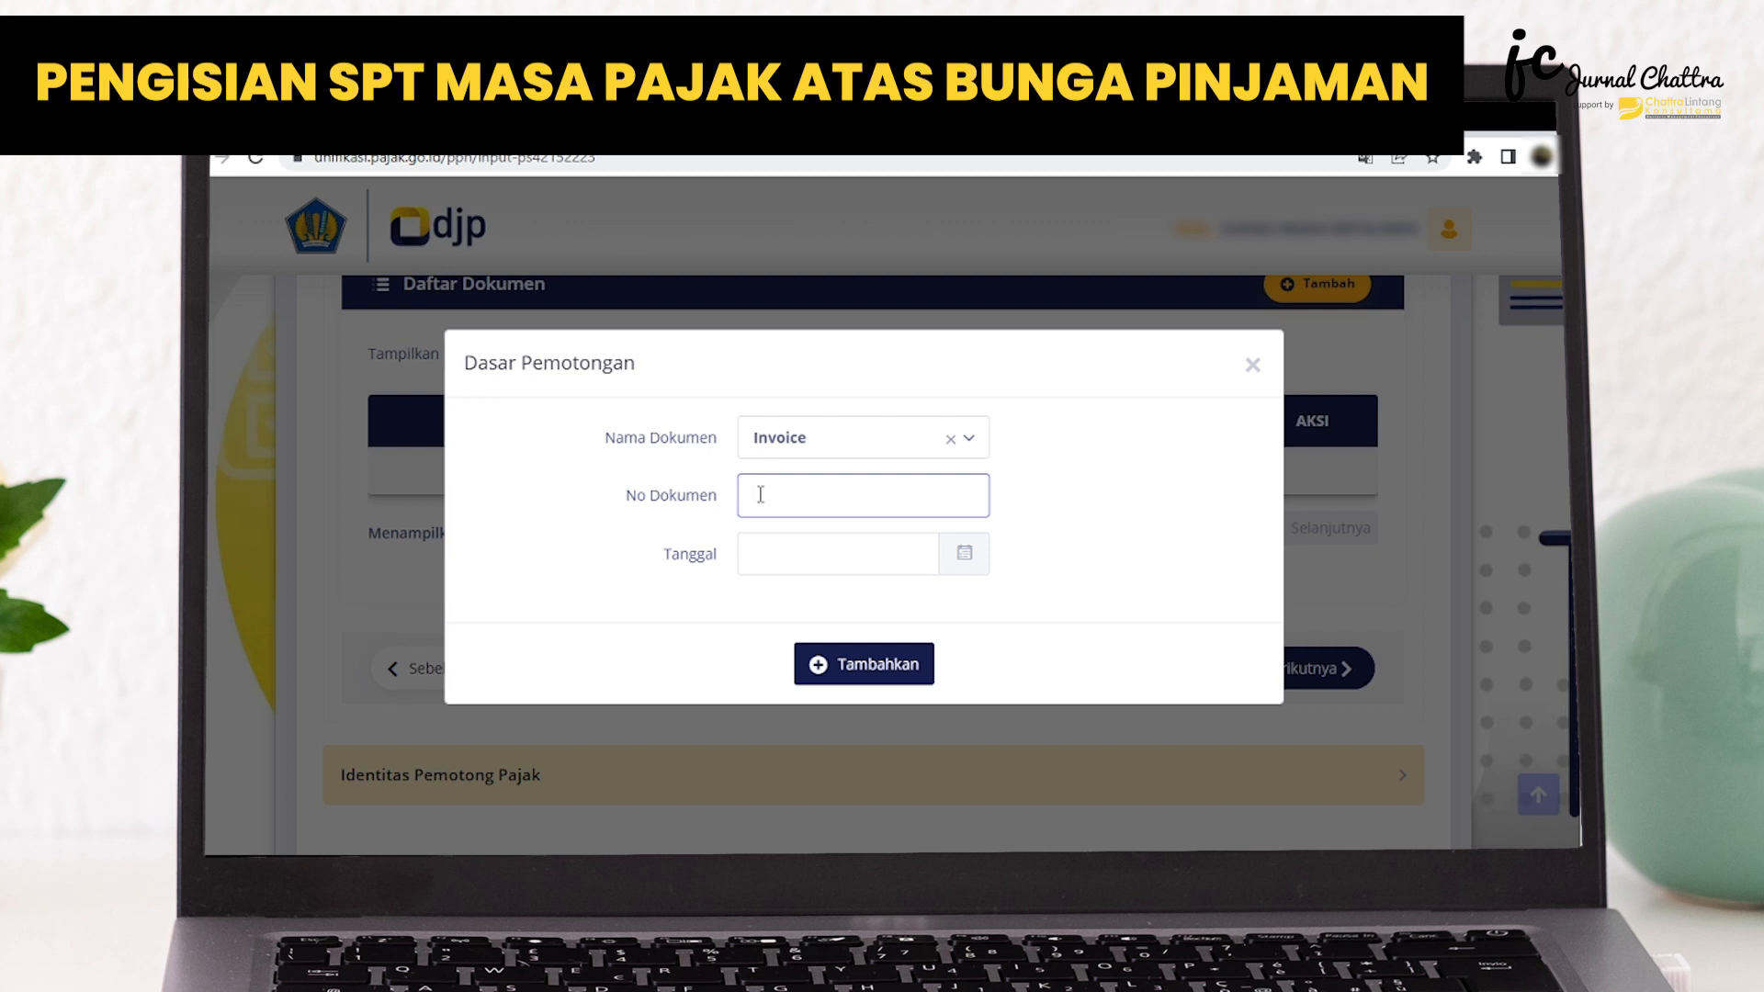
pyautogui.write('001')
pyautogui.click(774, 554)
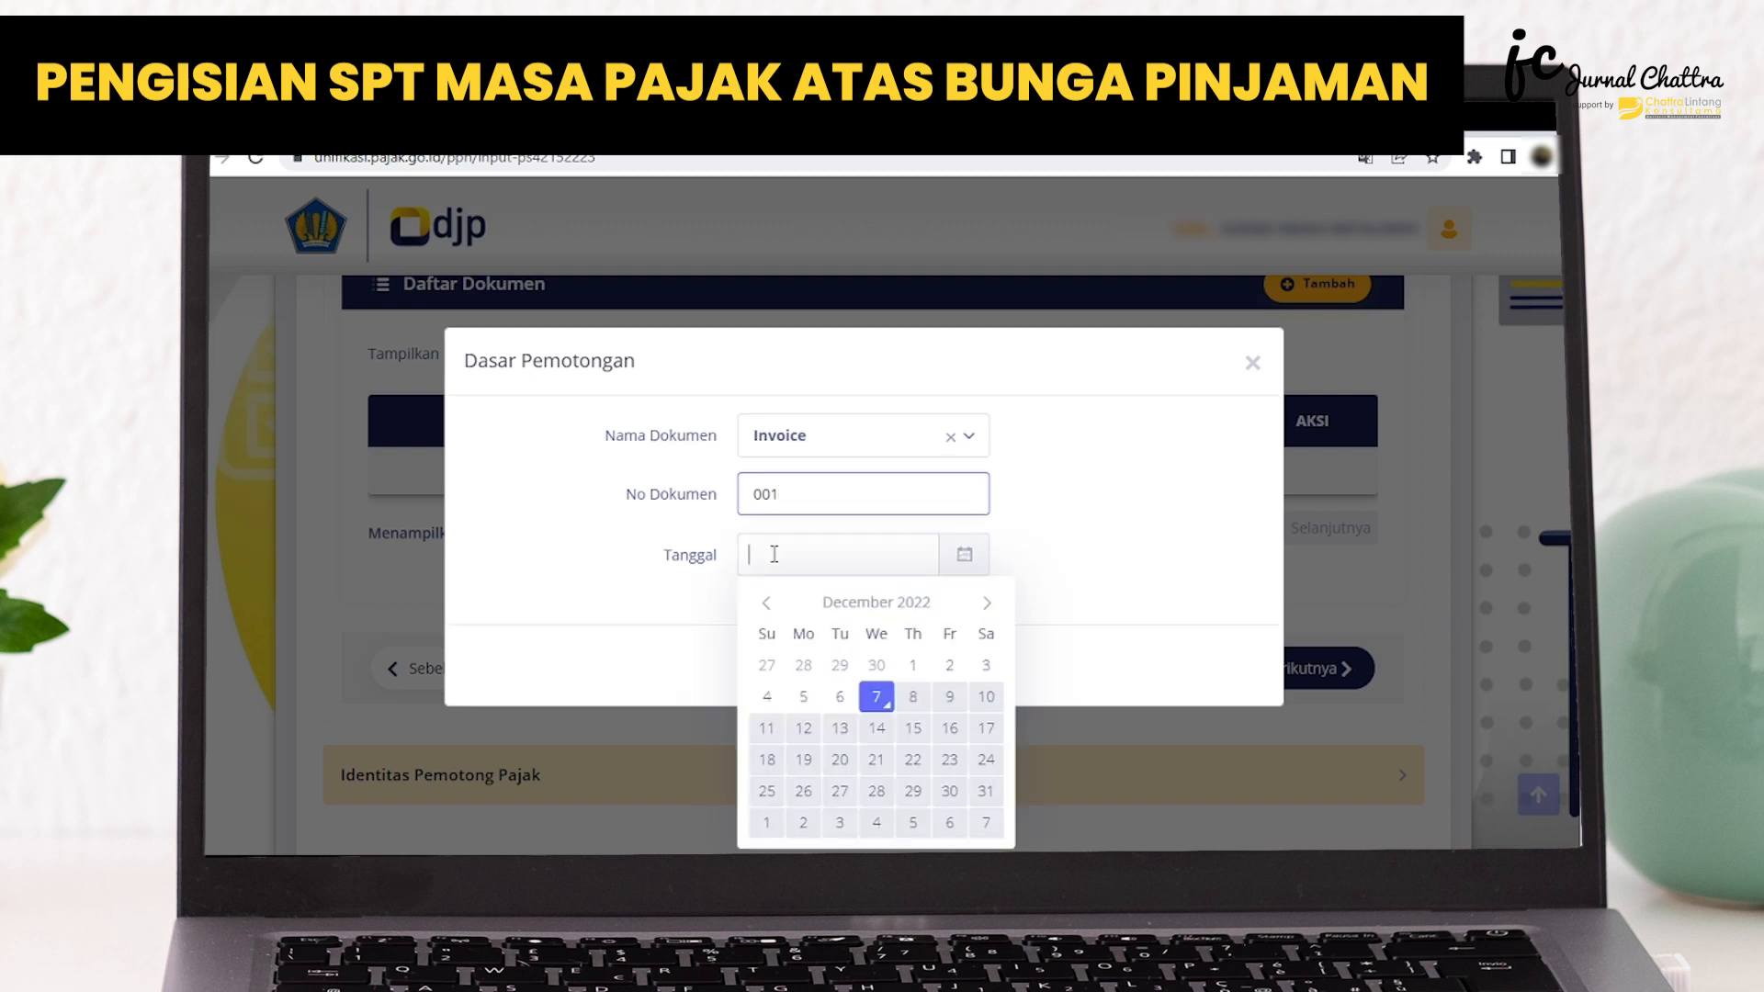
pyautogui.click(766, 603)
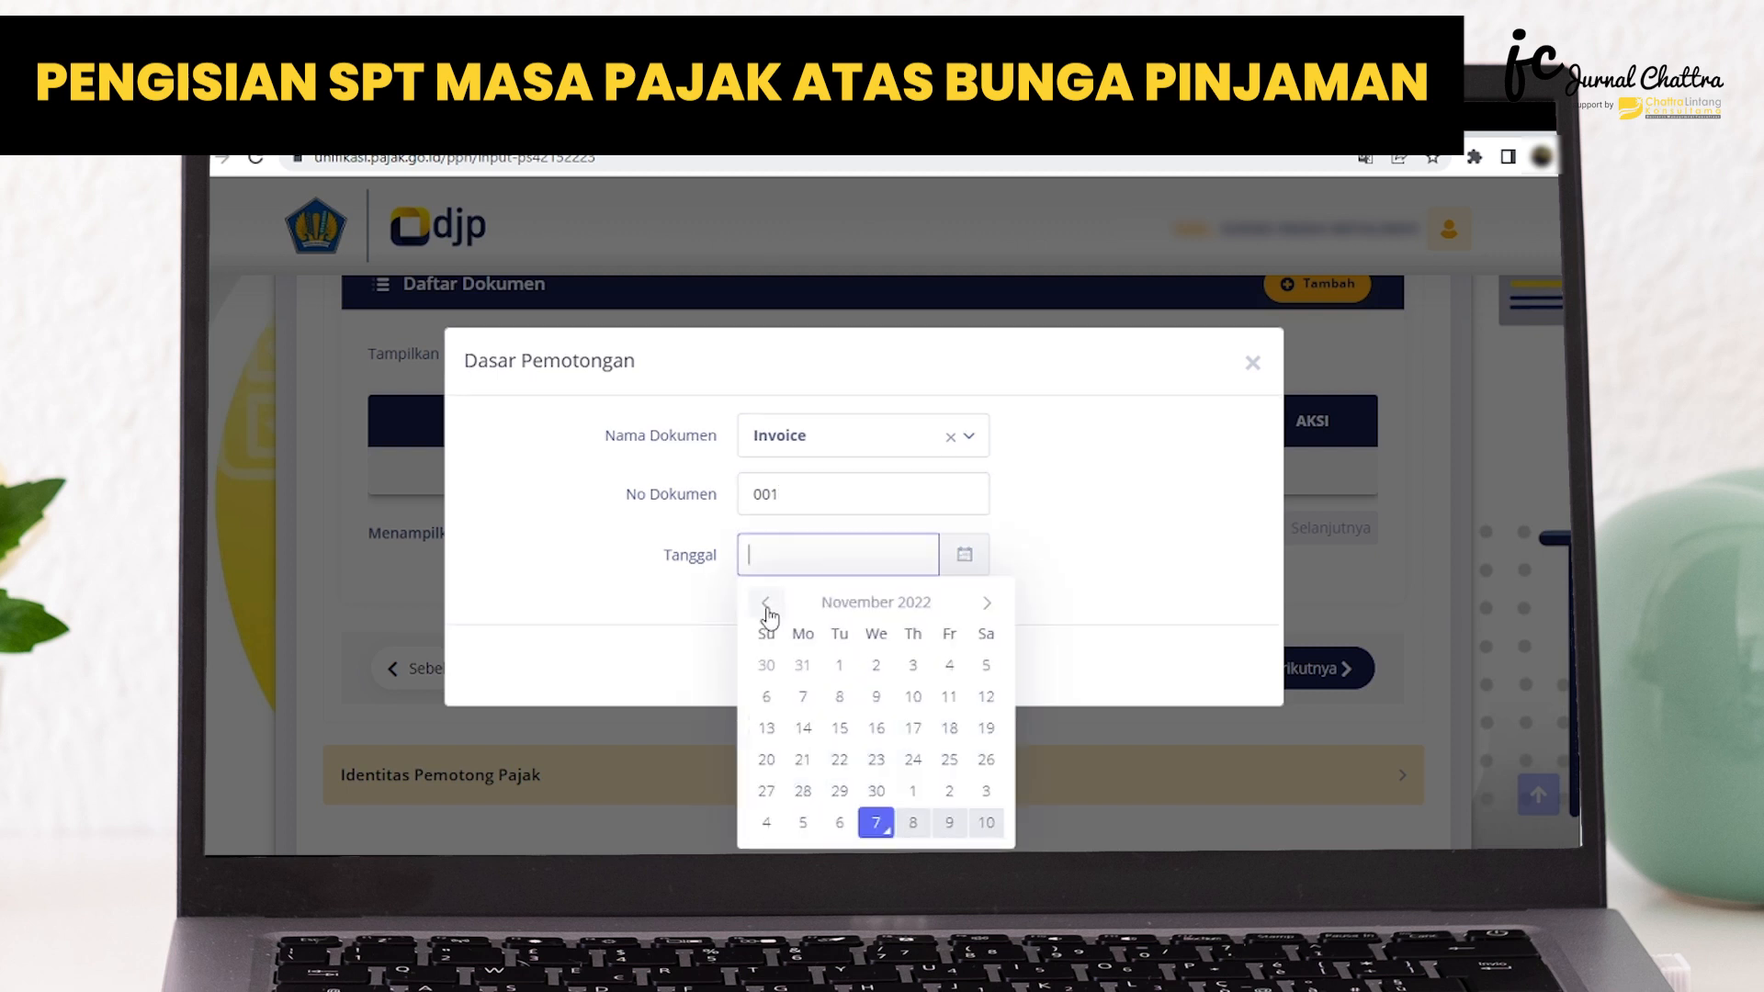
pyautogui.click(876, 790)
pyautogui.click(871, 667)
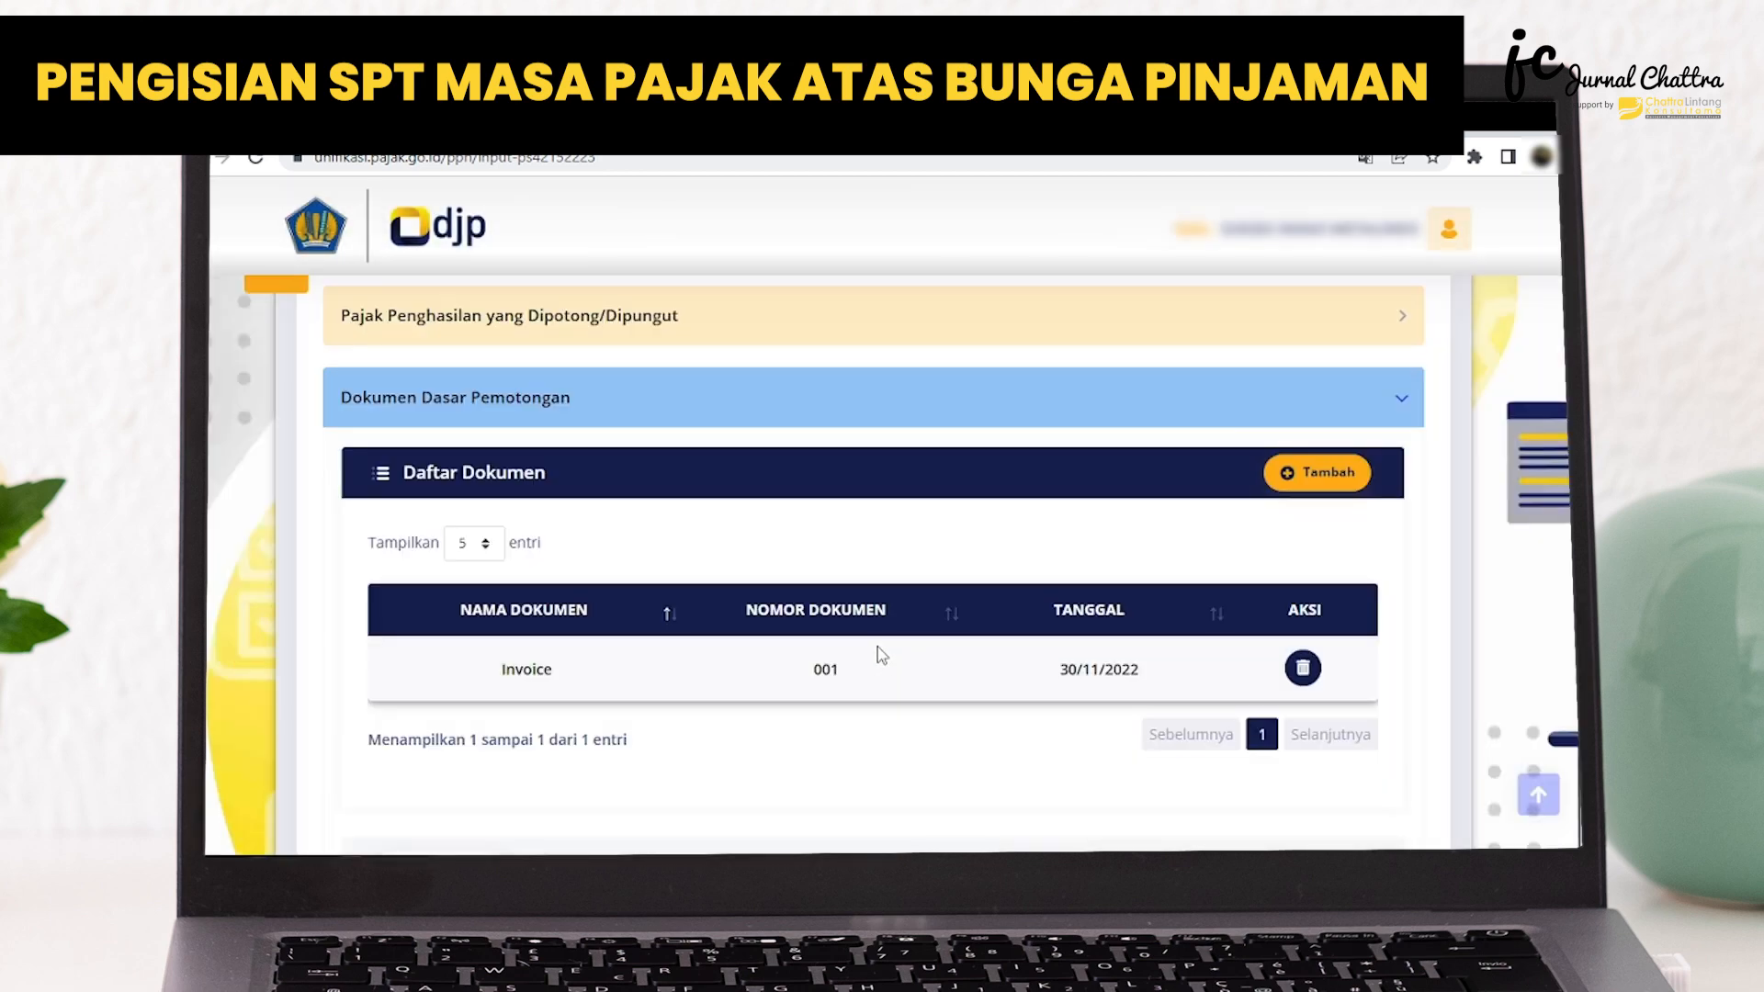
# Proceed to the Identitas Pemotong Pajak section and set the signing role to Pengurus with the listed person as slip signatory
pyautogui.scroll(-1, 877, 658)
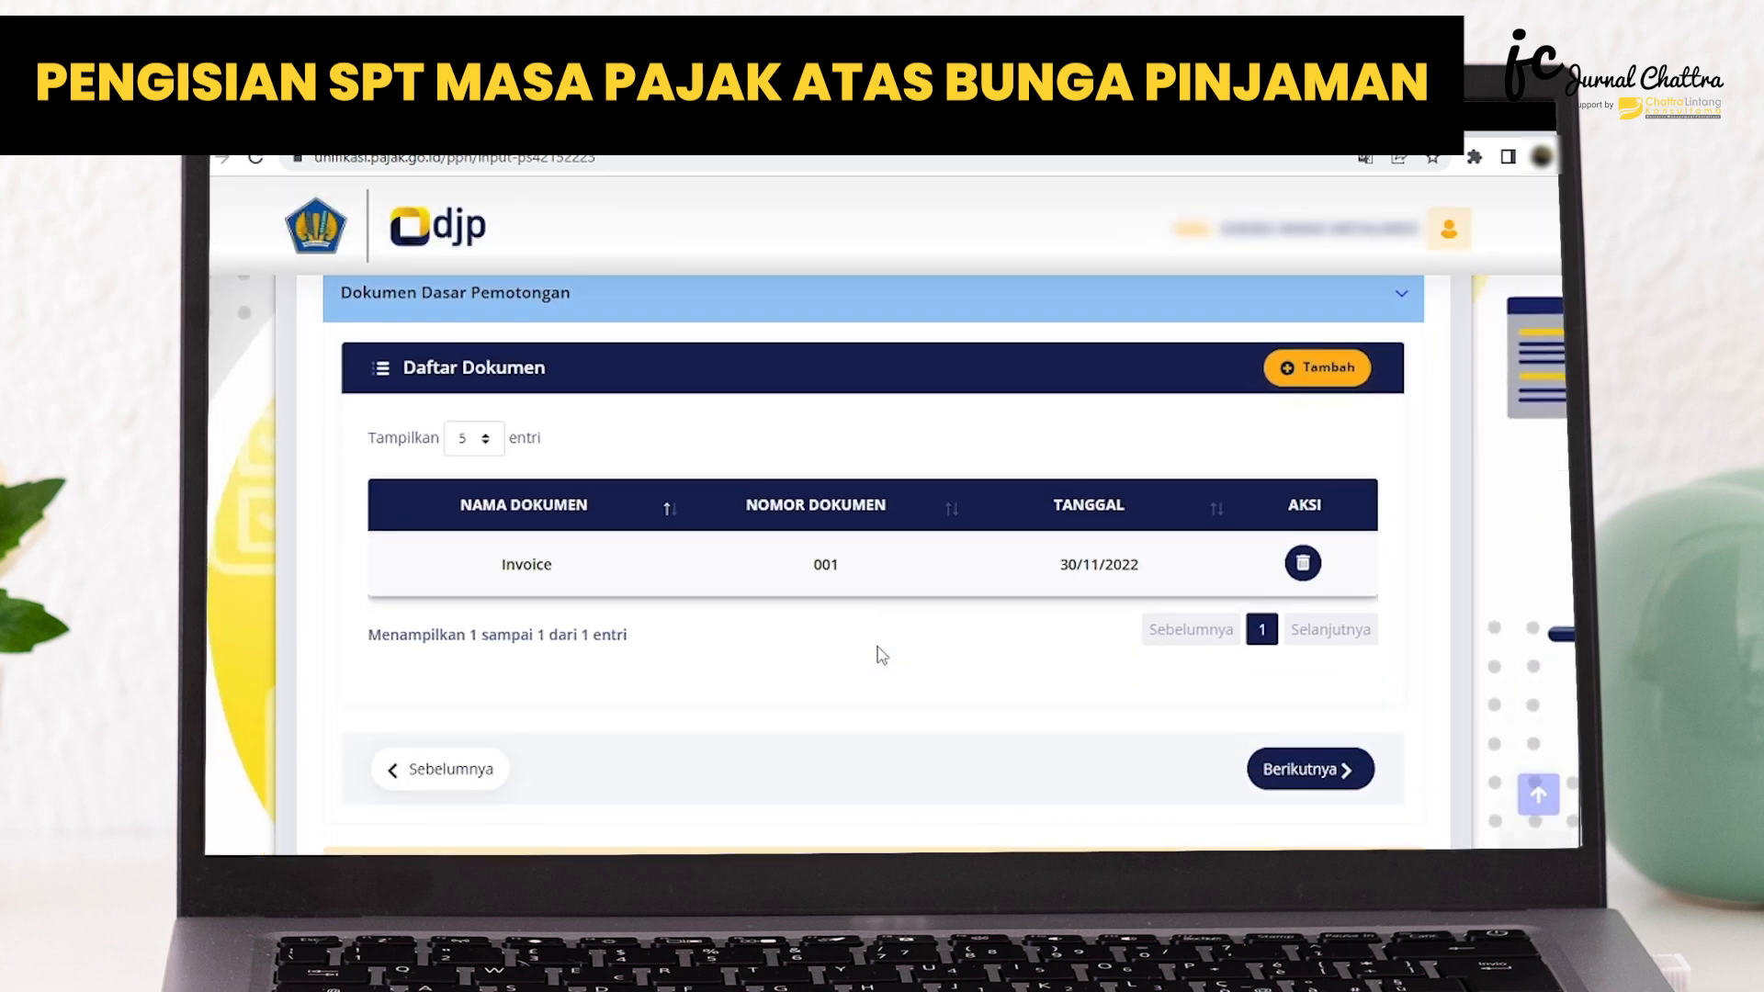
pyautogui.click(1323, 772)
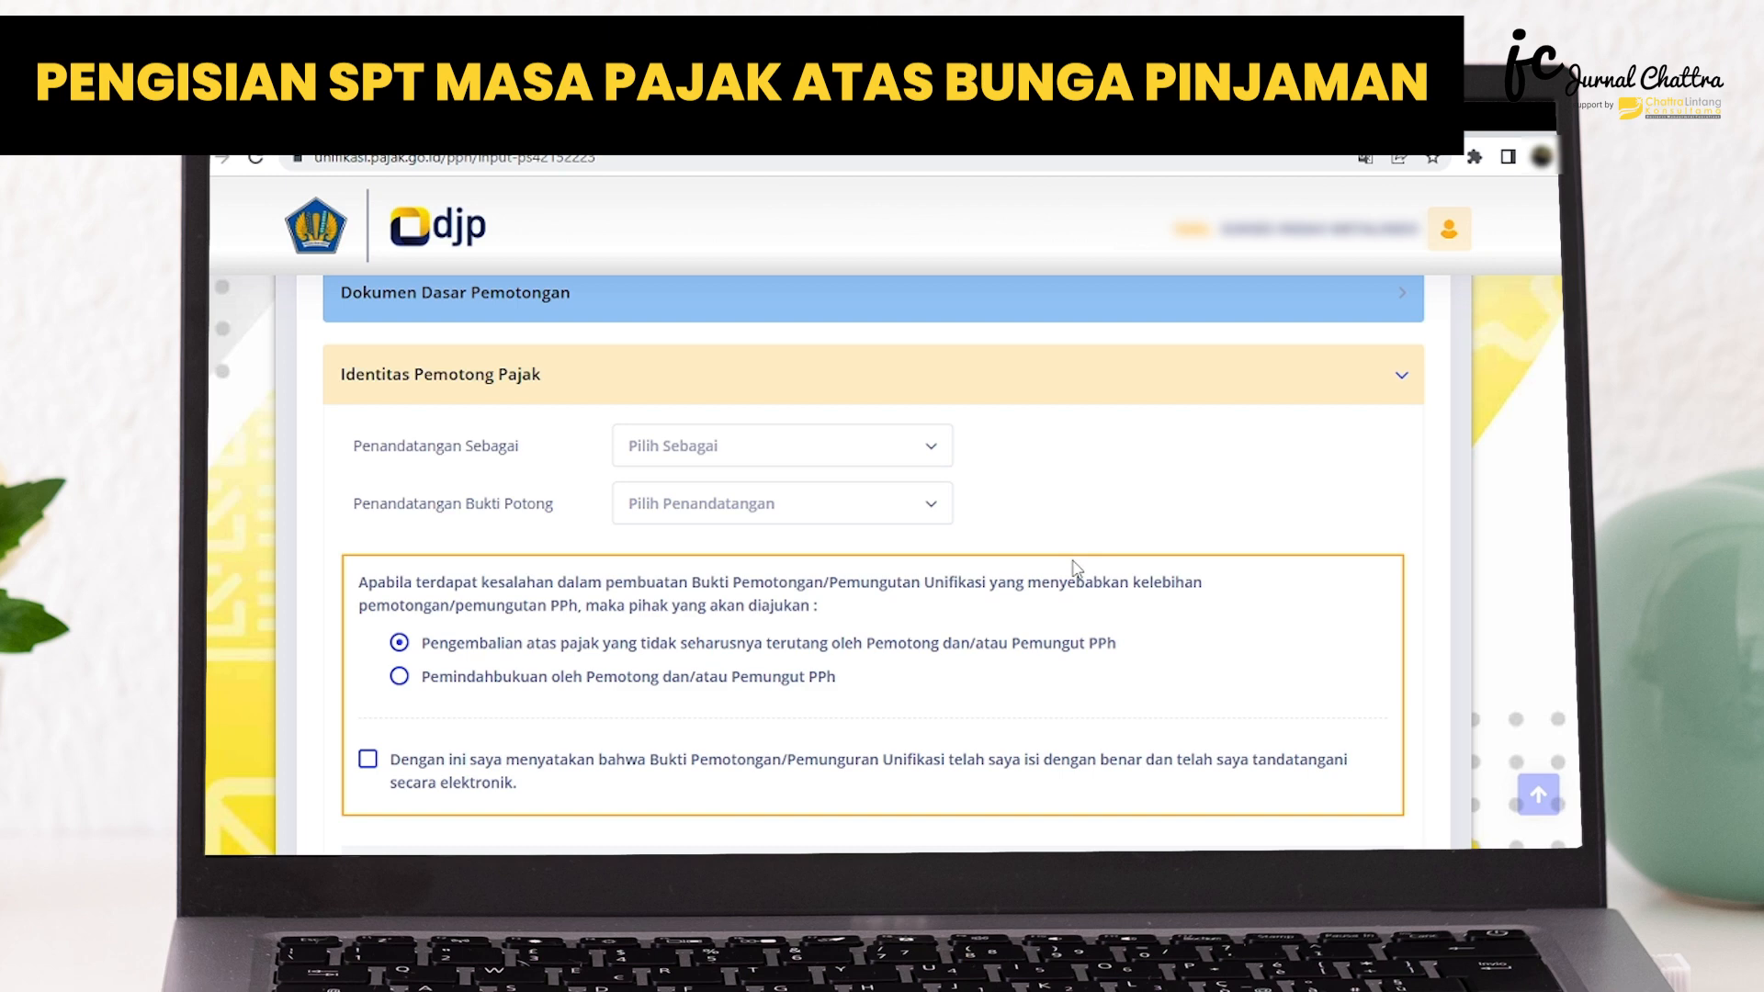
pyautogui.click(929, 450)
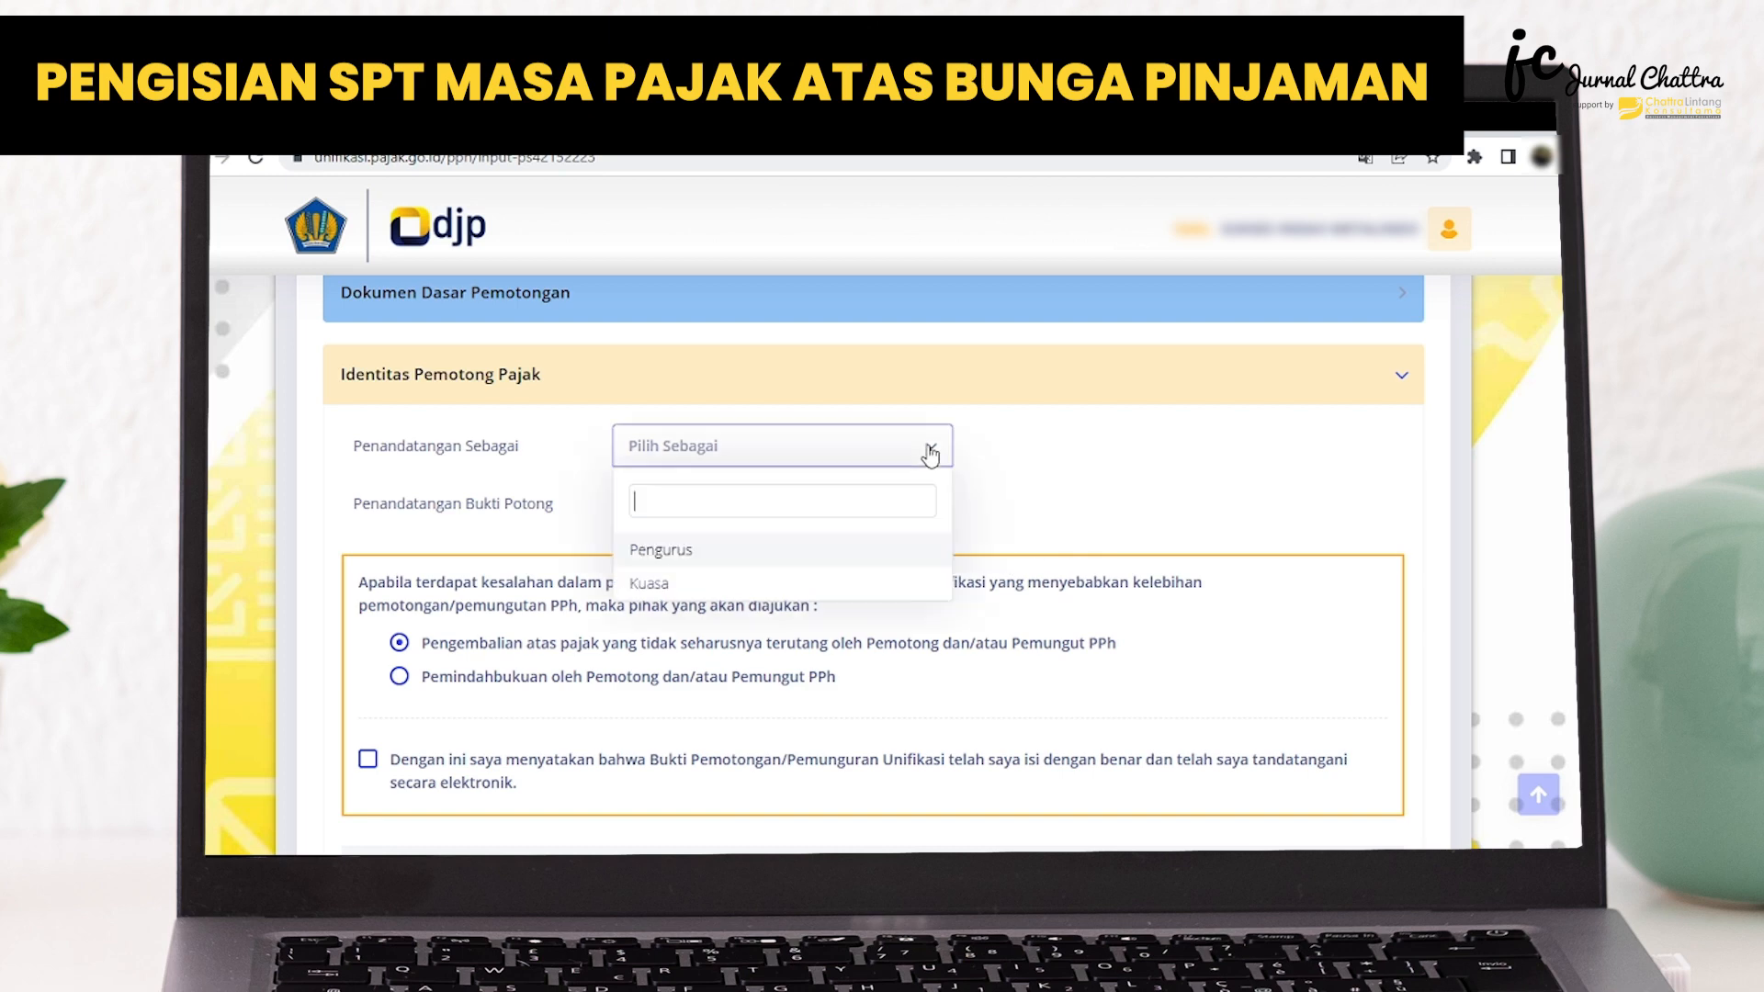
pyautogui.click(721, 551)
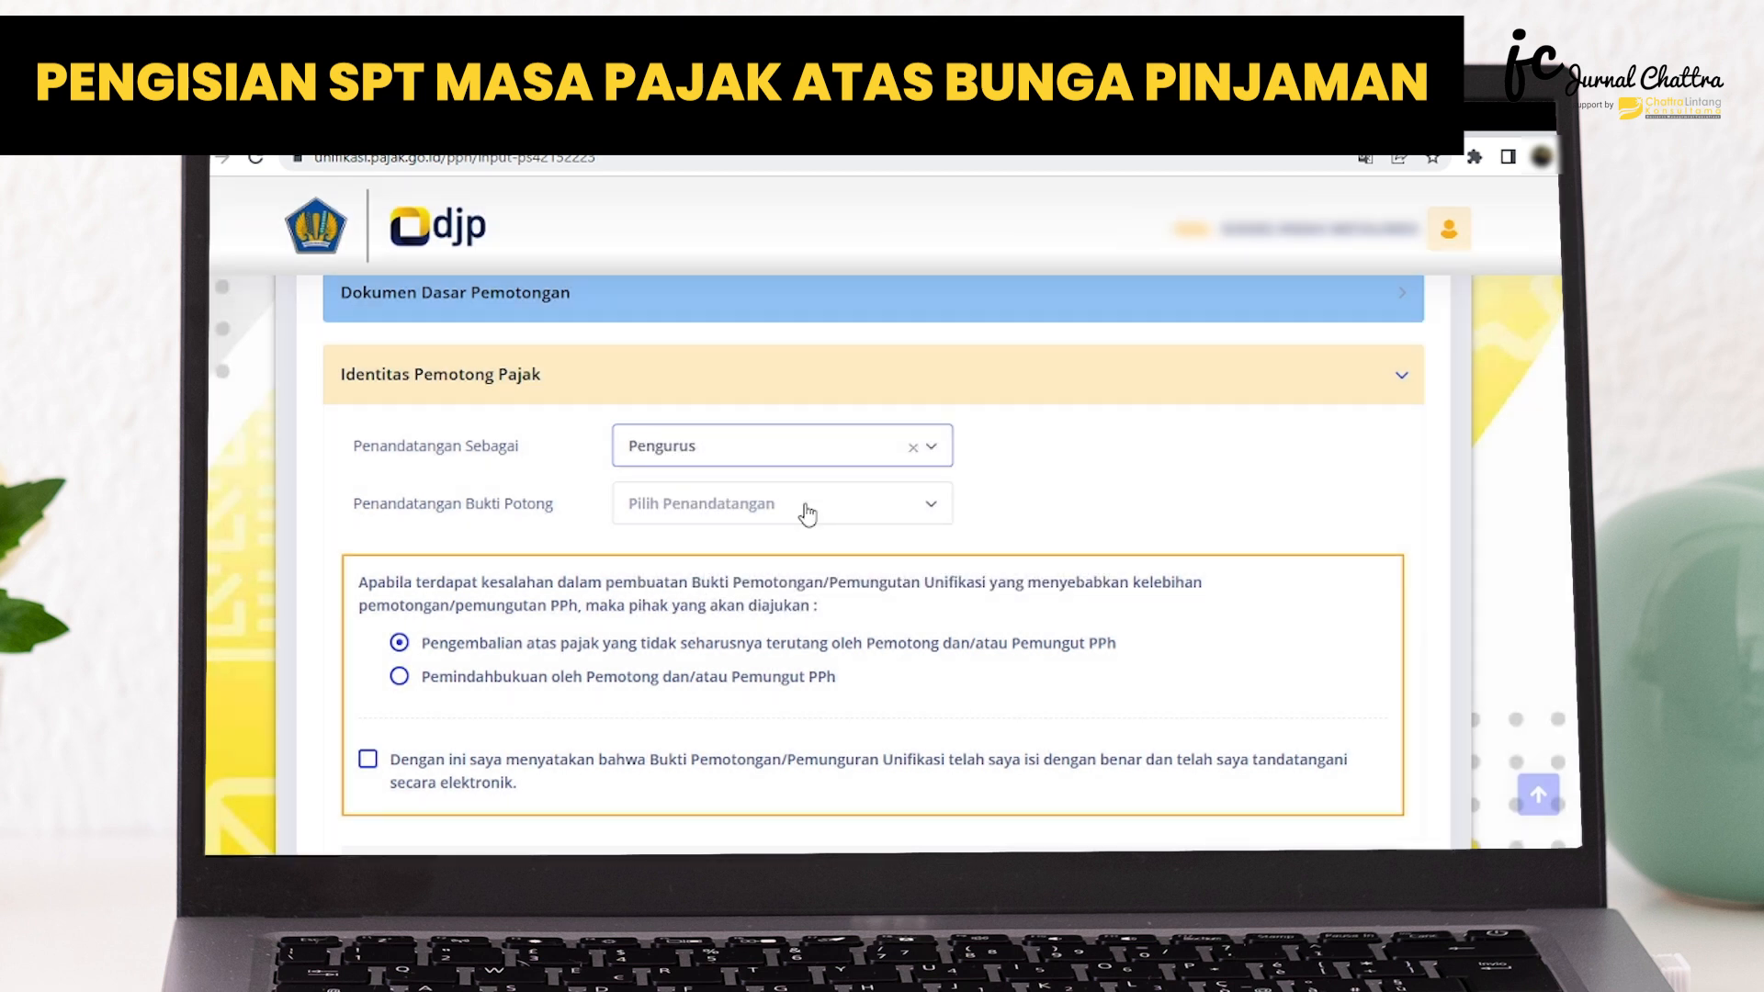
pyautogui.click(925, 508)
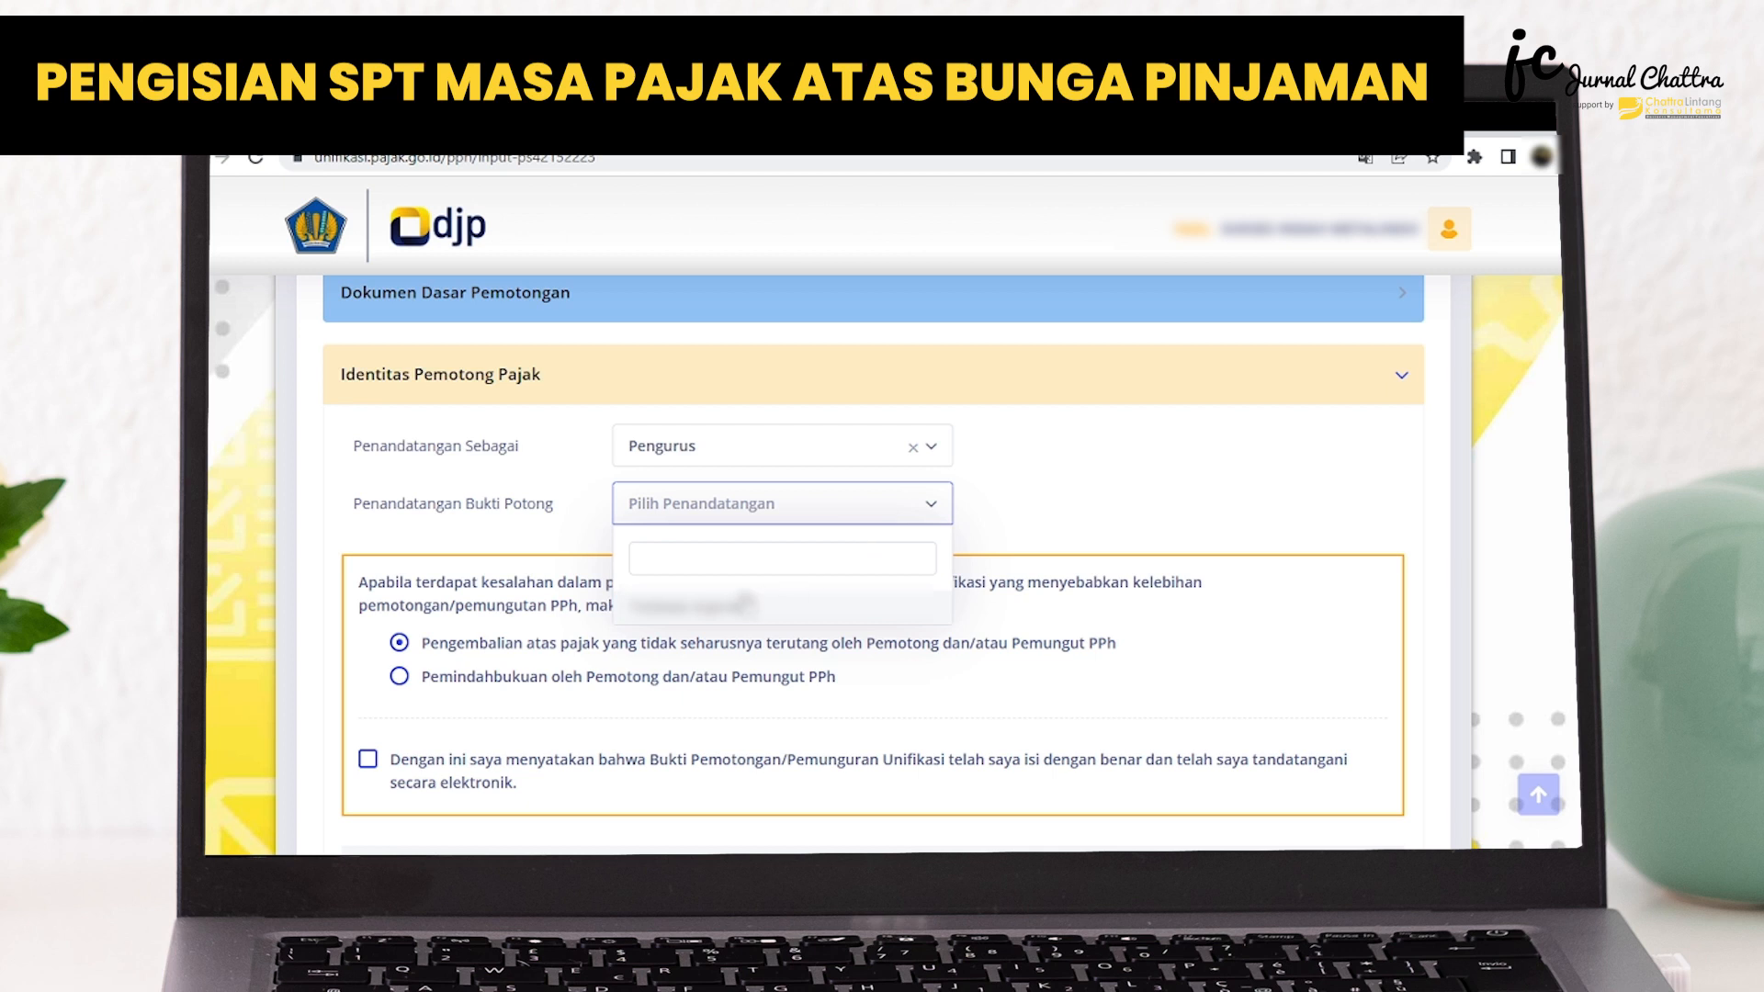
pyautogui.click(717, 615)
pyautogui.scroll(-1, 606, 574)
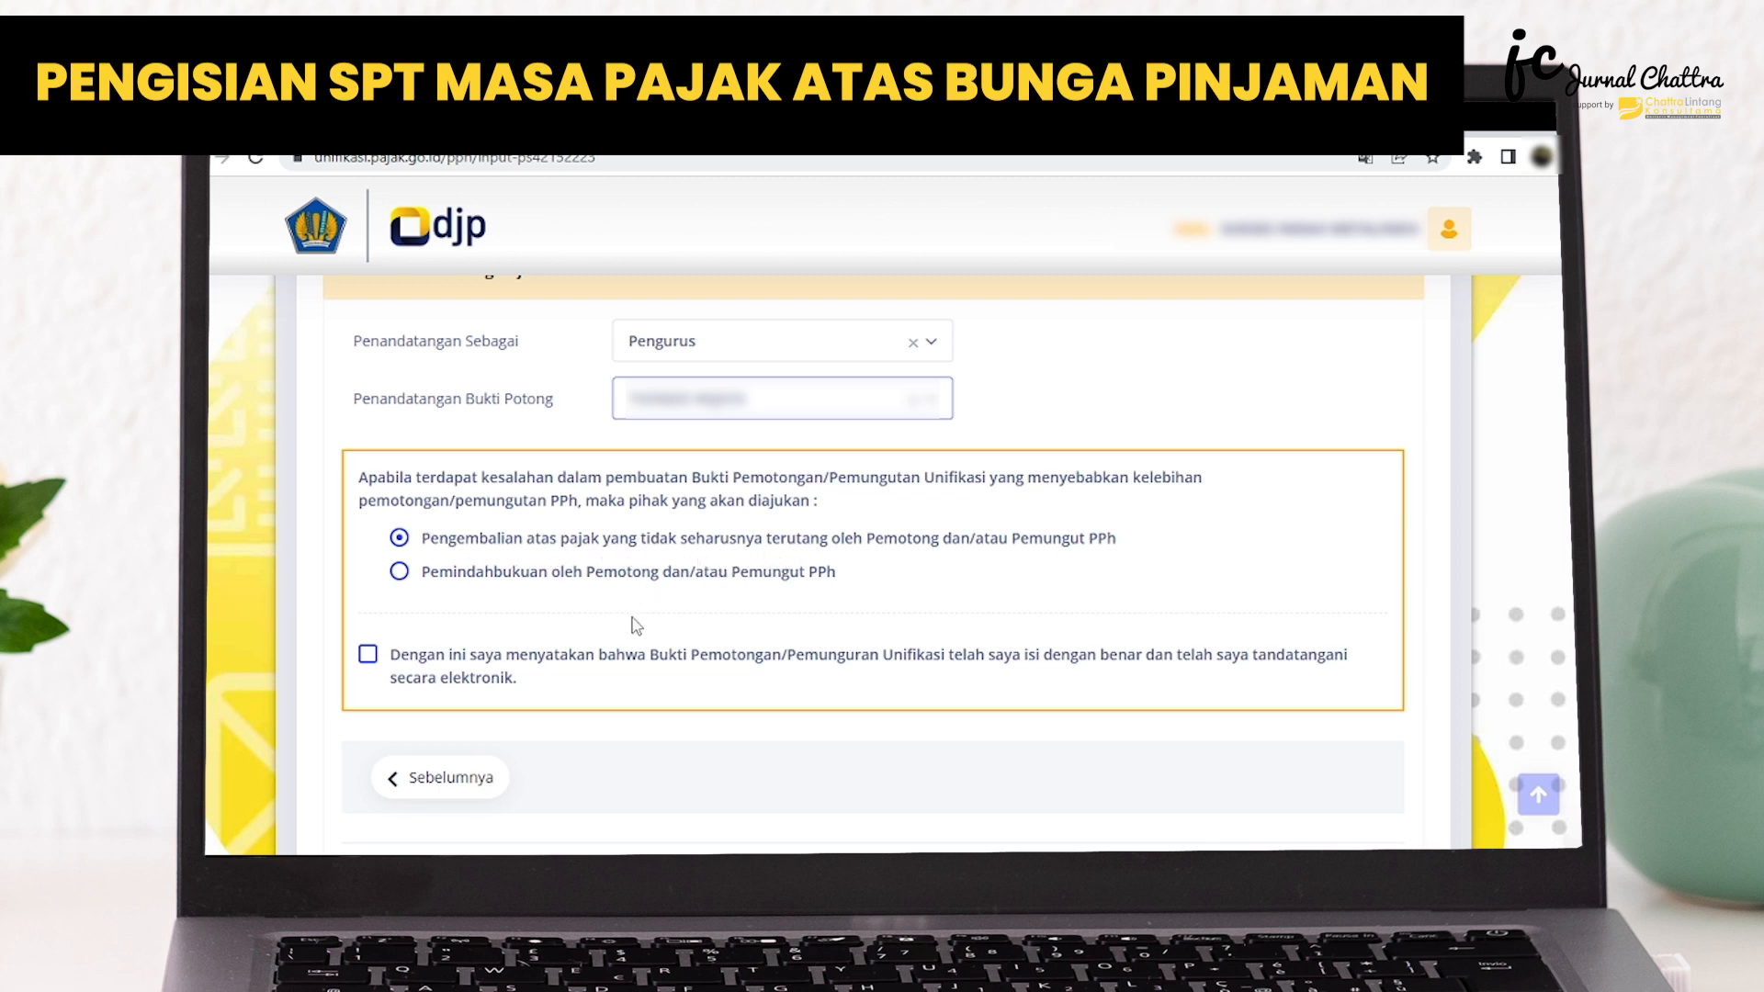
# Choose Pemindahbukuan oleh Pemotong dan/atau Pemungut PPh for overpayments, accept the declaration, and save the slip without recording another
pyautogui.click(398, 571)
pyautogui.scroll(-1, 613, 615)
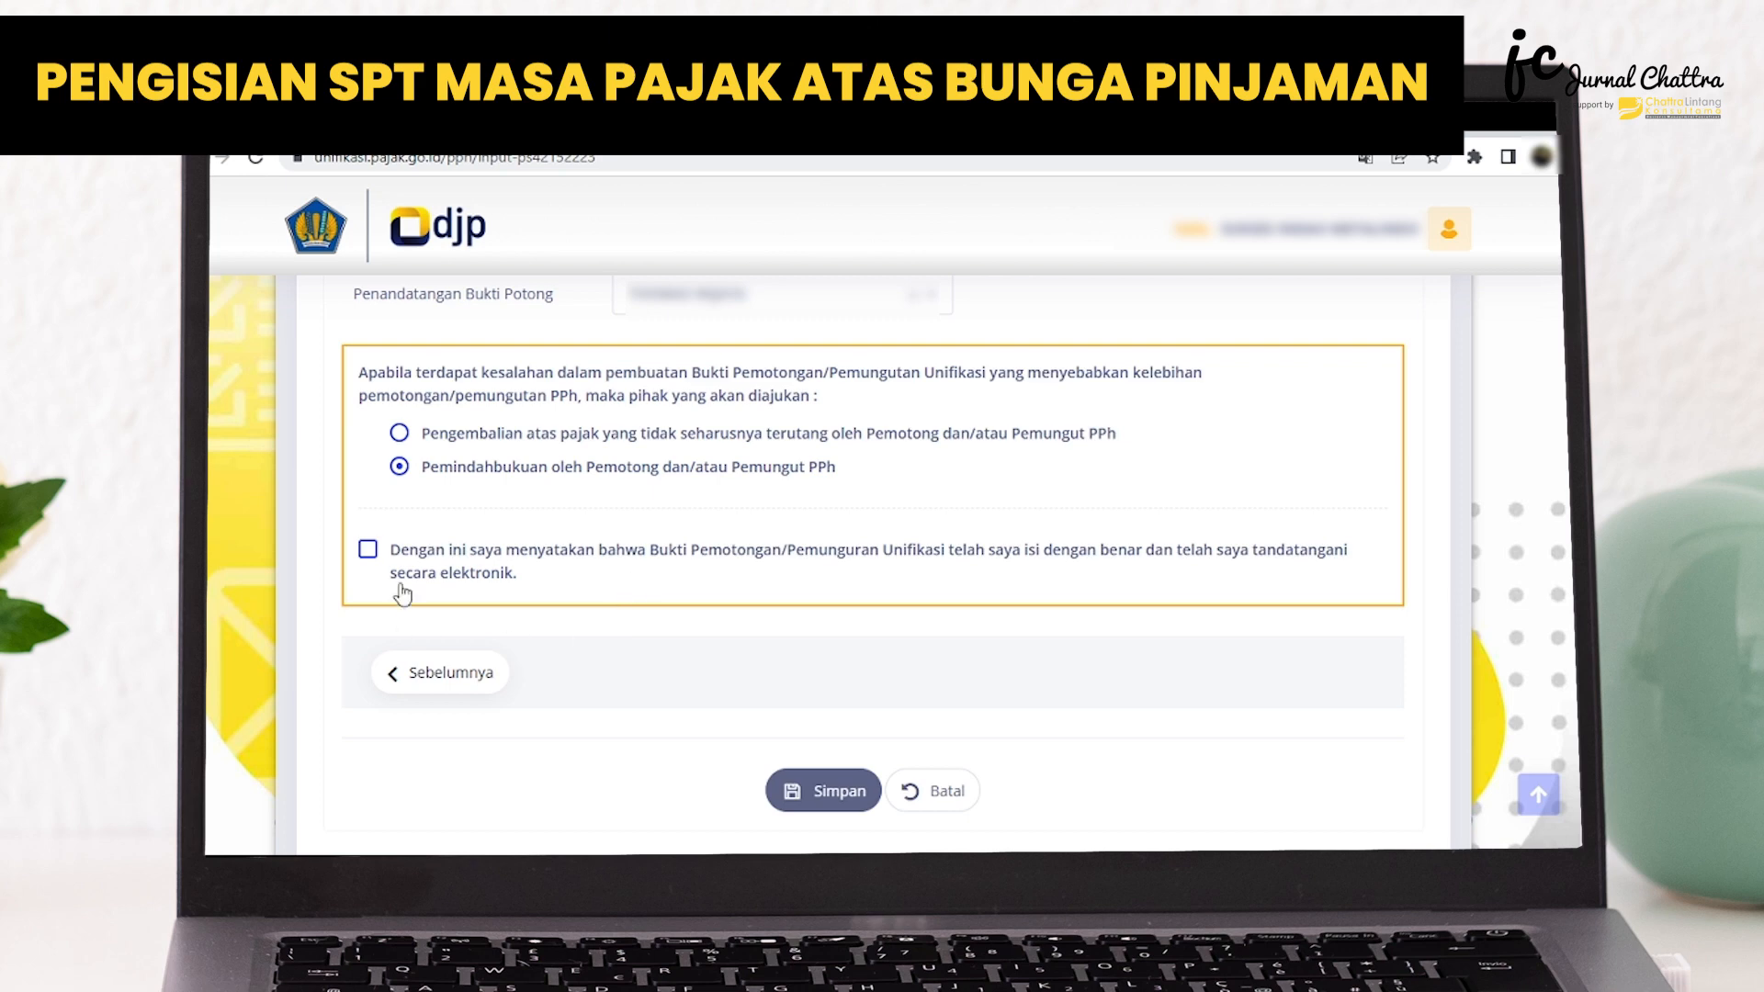
pyautogui.click(377, 552)
pyautogui.scroll(-1, 808, 643)
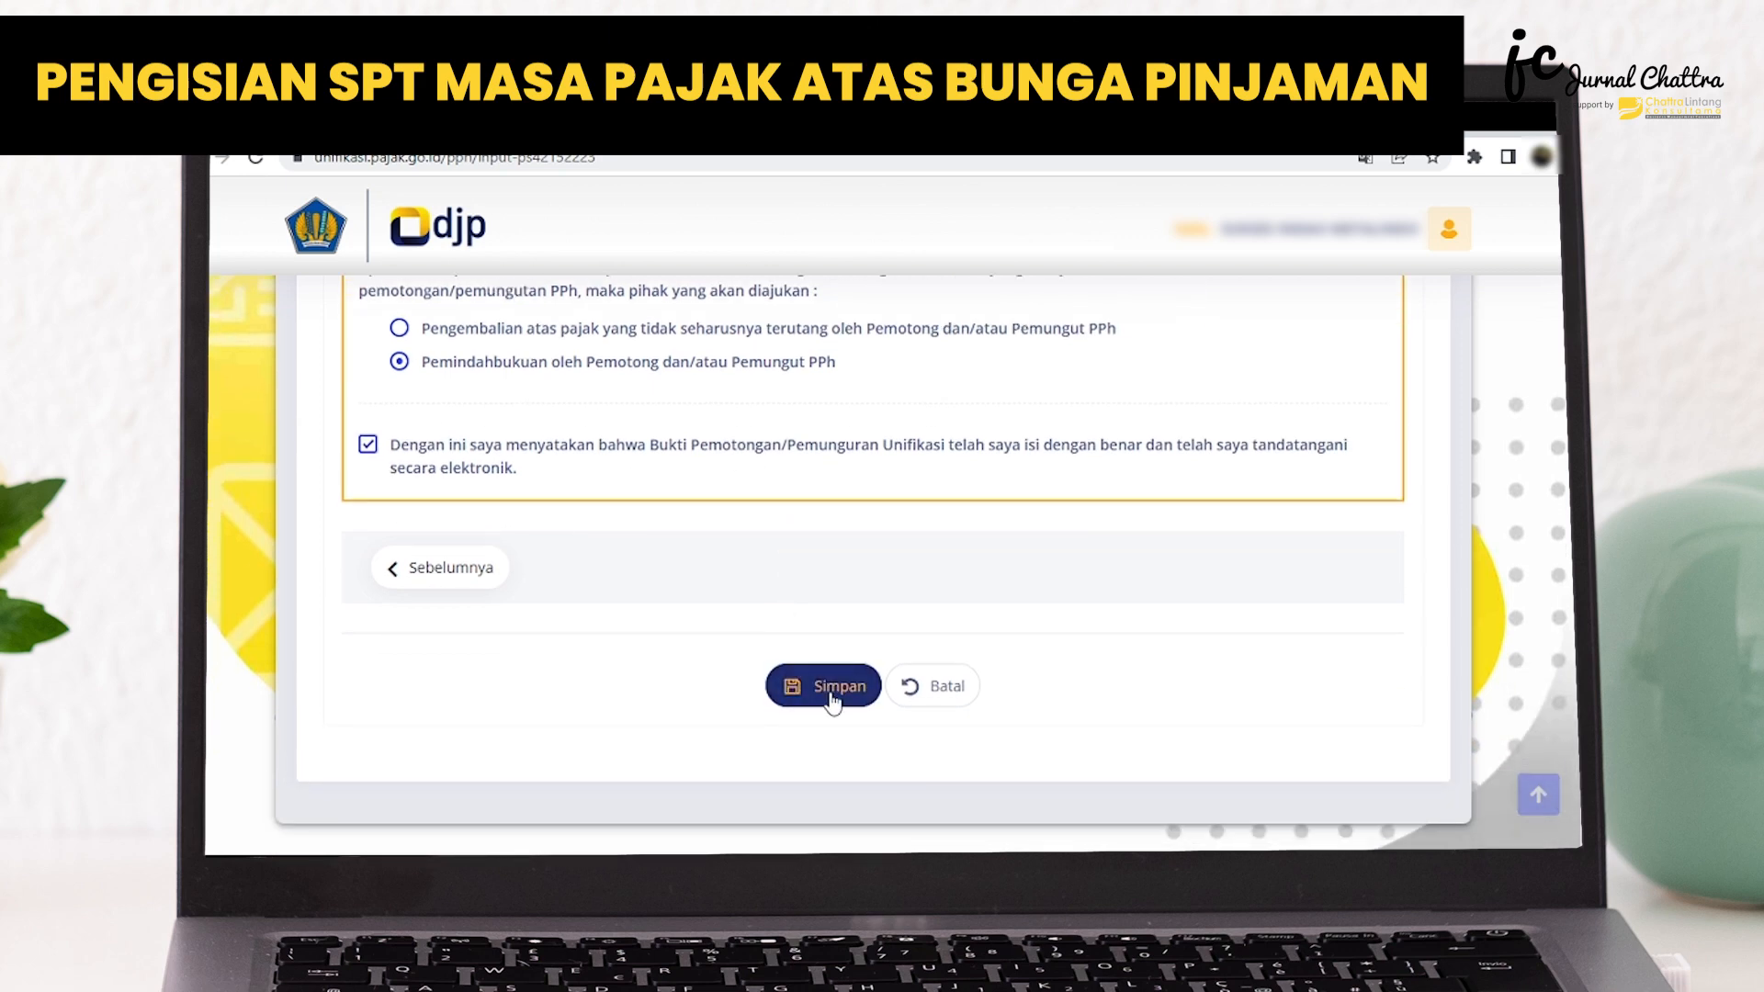
pyautogui.click(817, 689)
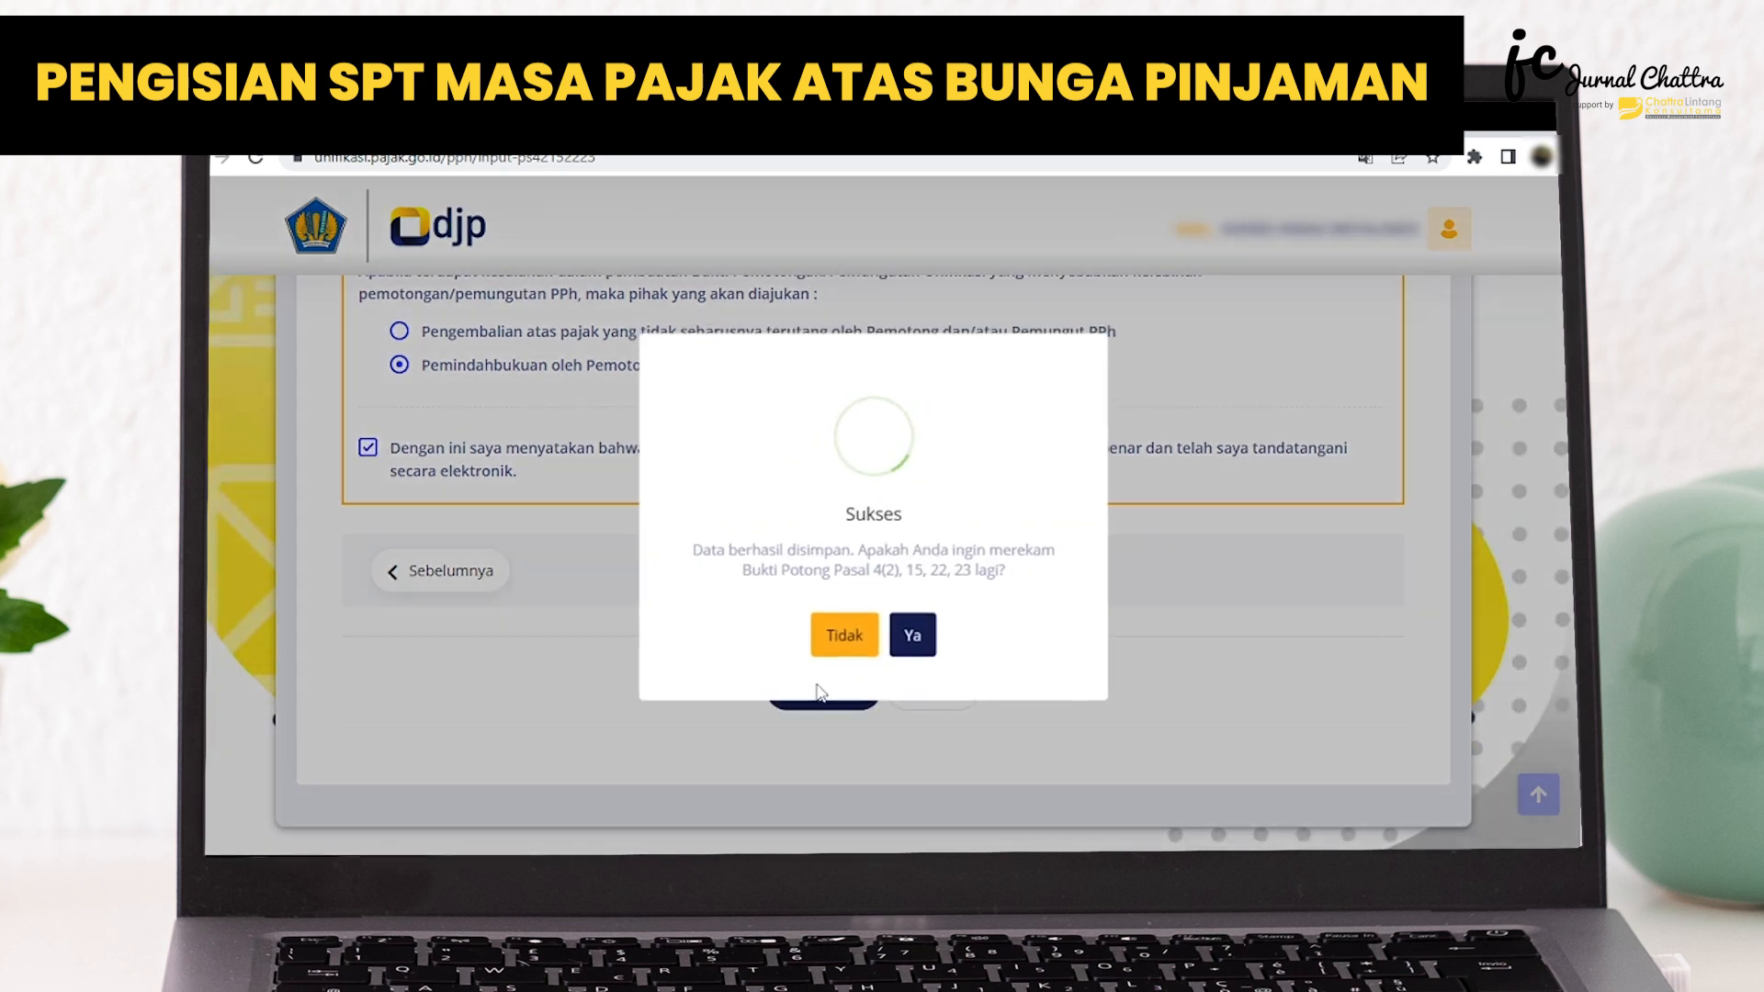
pyautogui.click(860, 621)
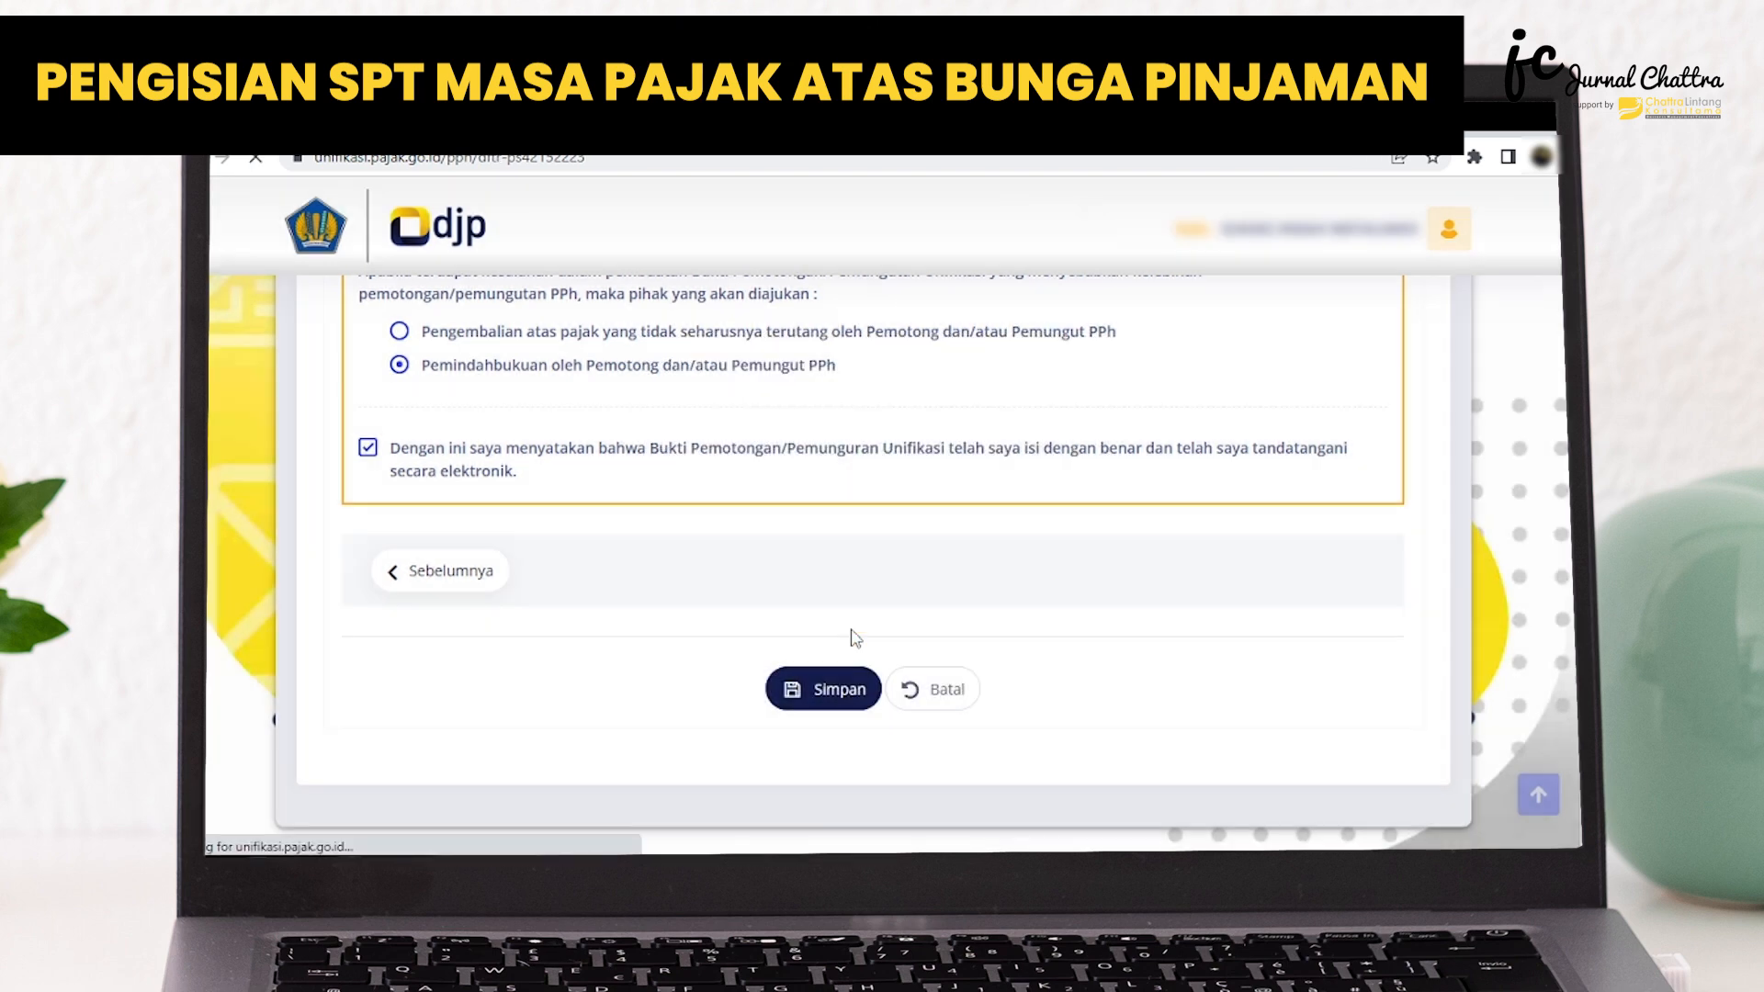
# Filter the Daftar Bukti Potong Pasal 4 ayat (2), 15, 22, 23 by Periode 11-2022
pyautogui.scroll(-2, 845, 591)
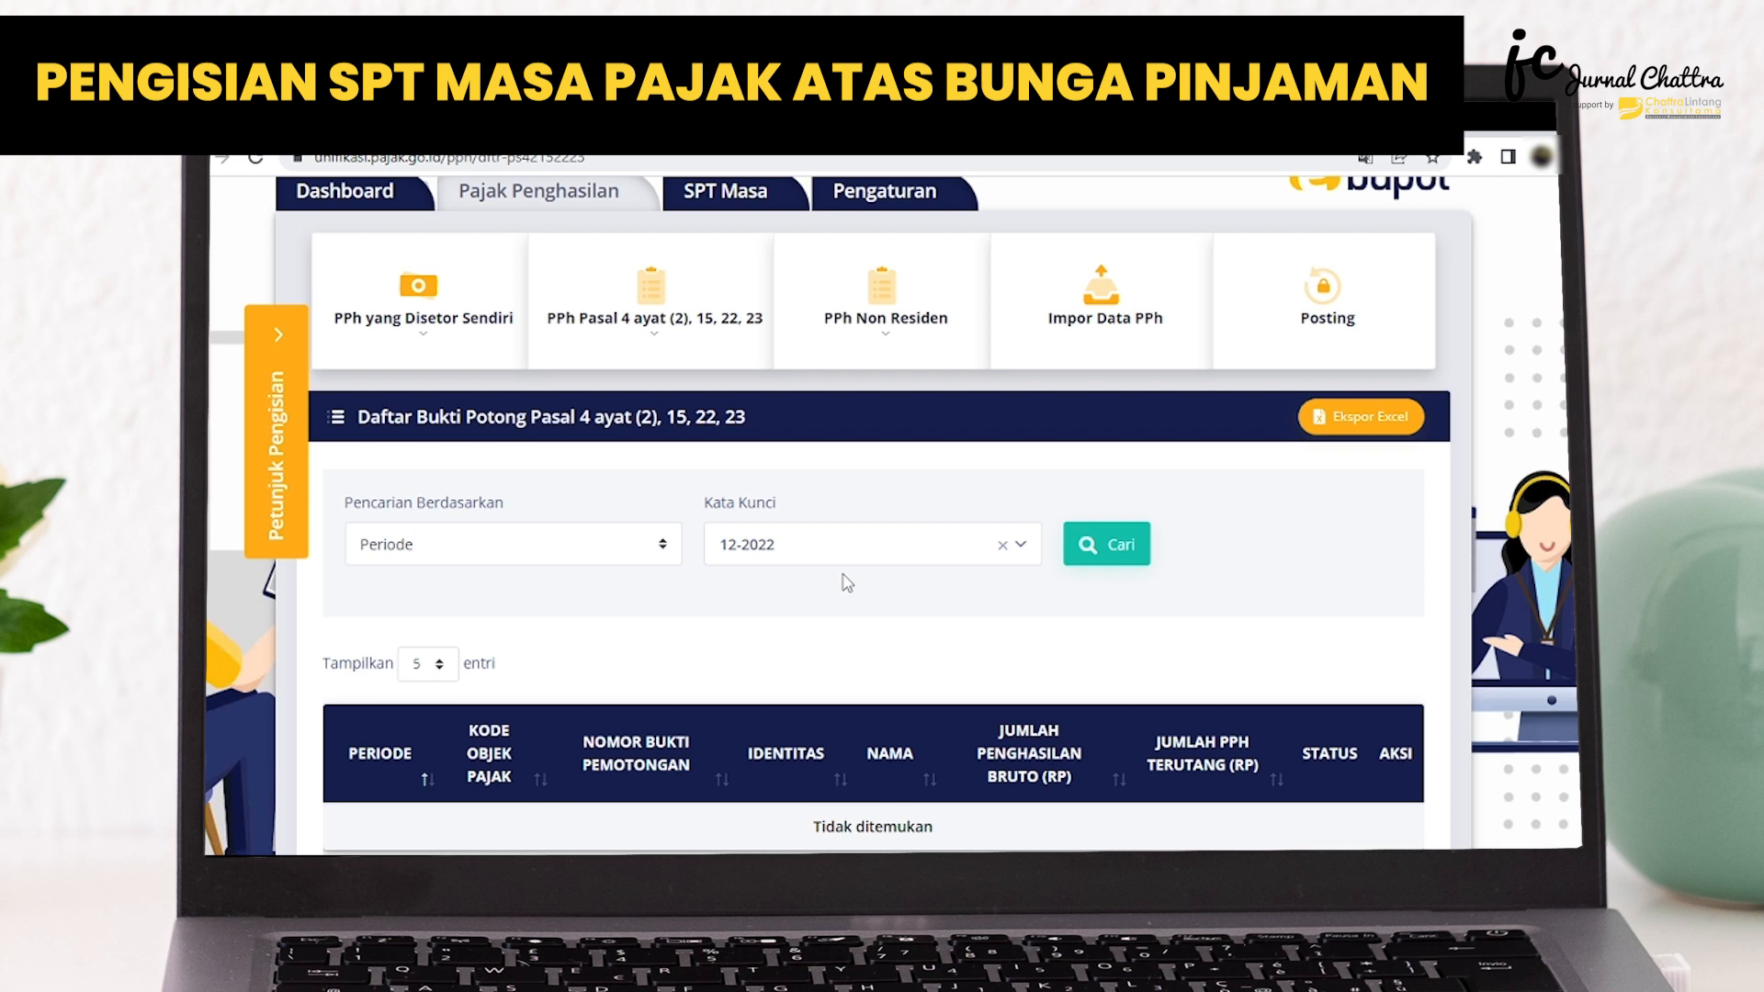
pyautogui.scroll(-1, 847, 583)
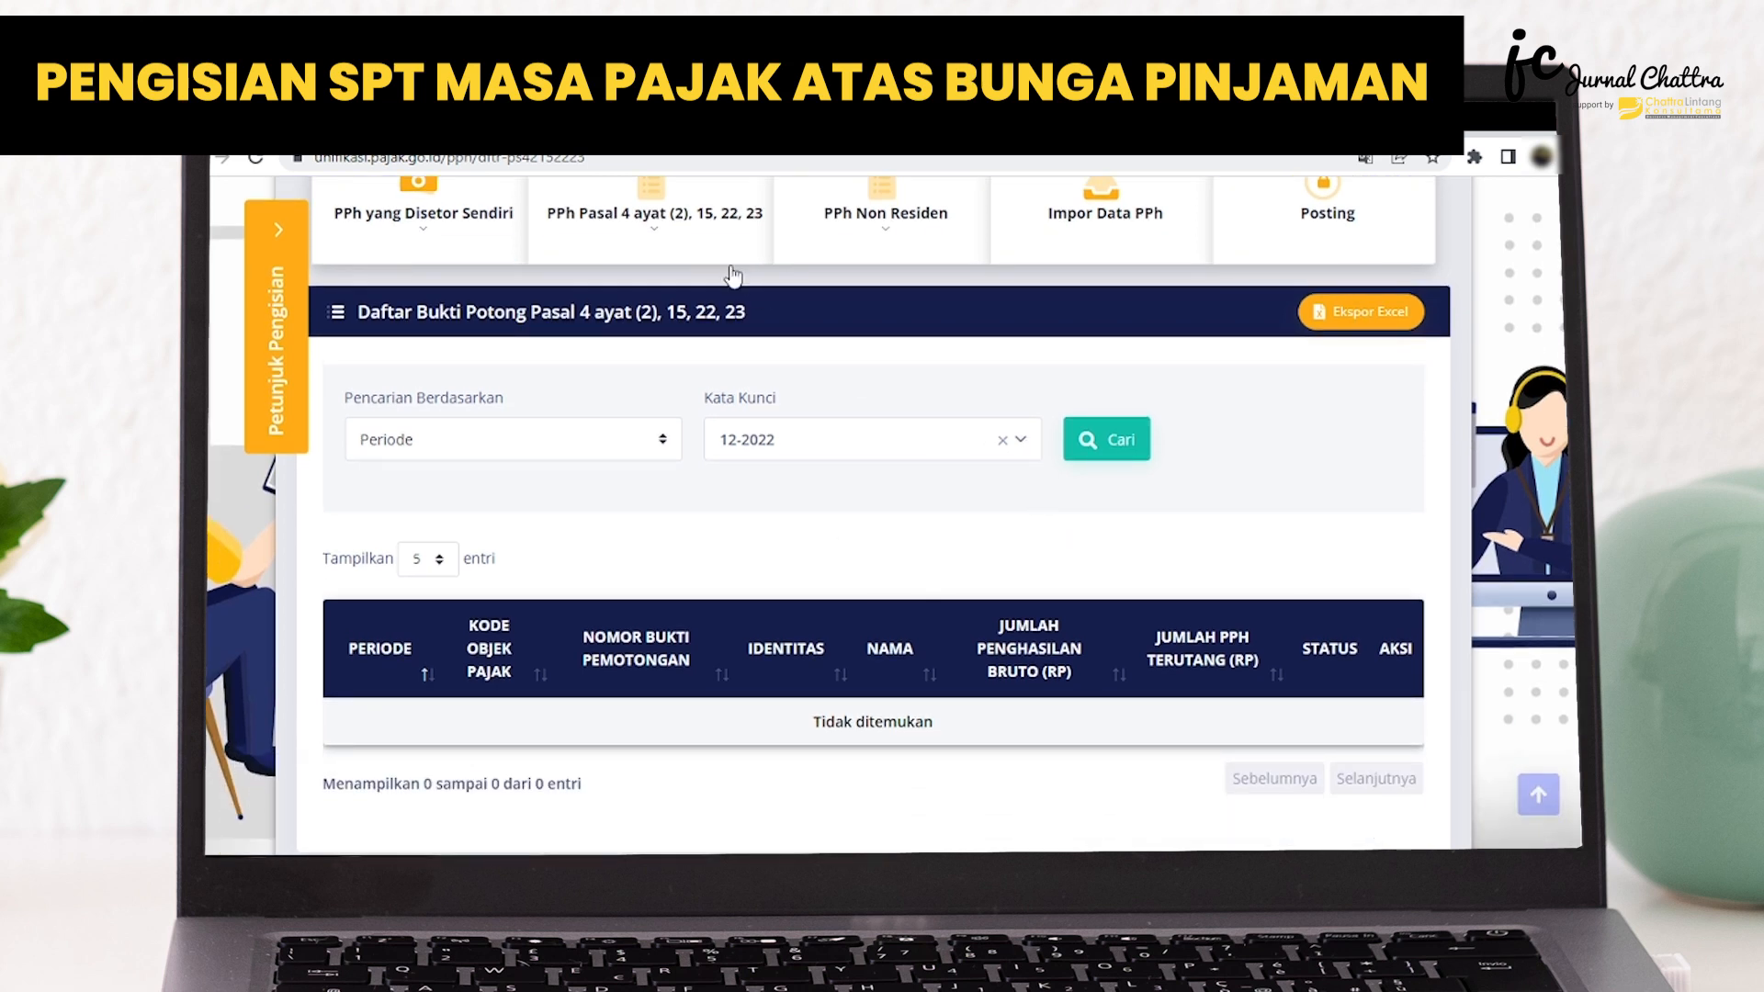
pyautogui.click(651, 225)
pyautogui.click(606, 305)
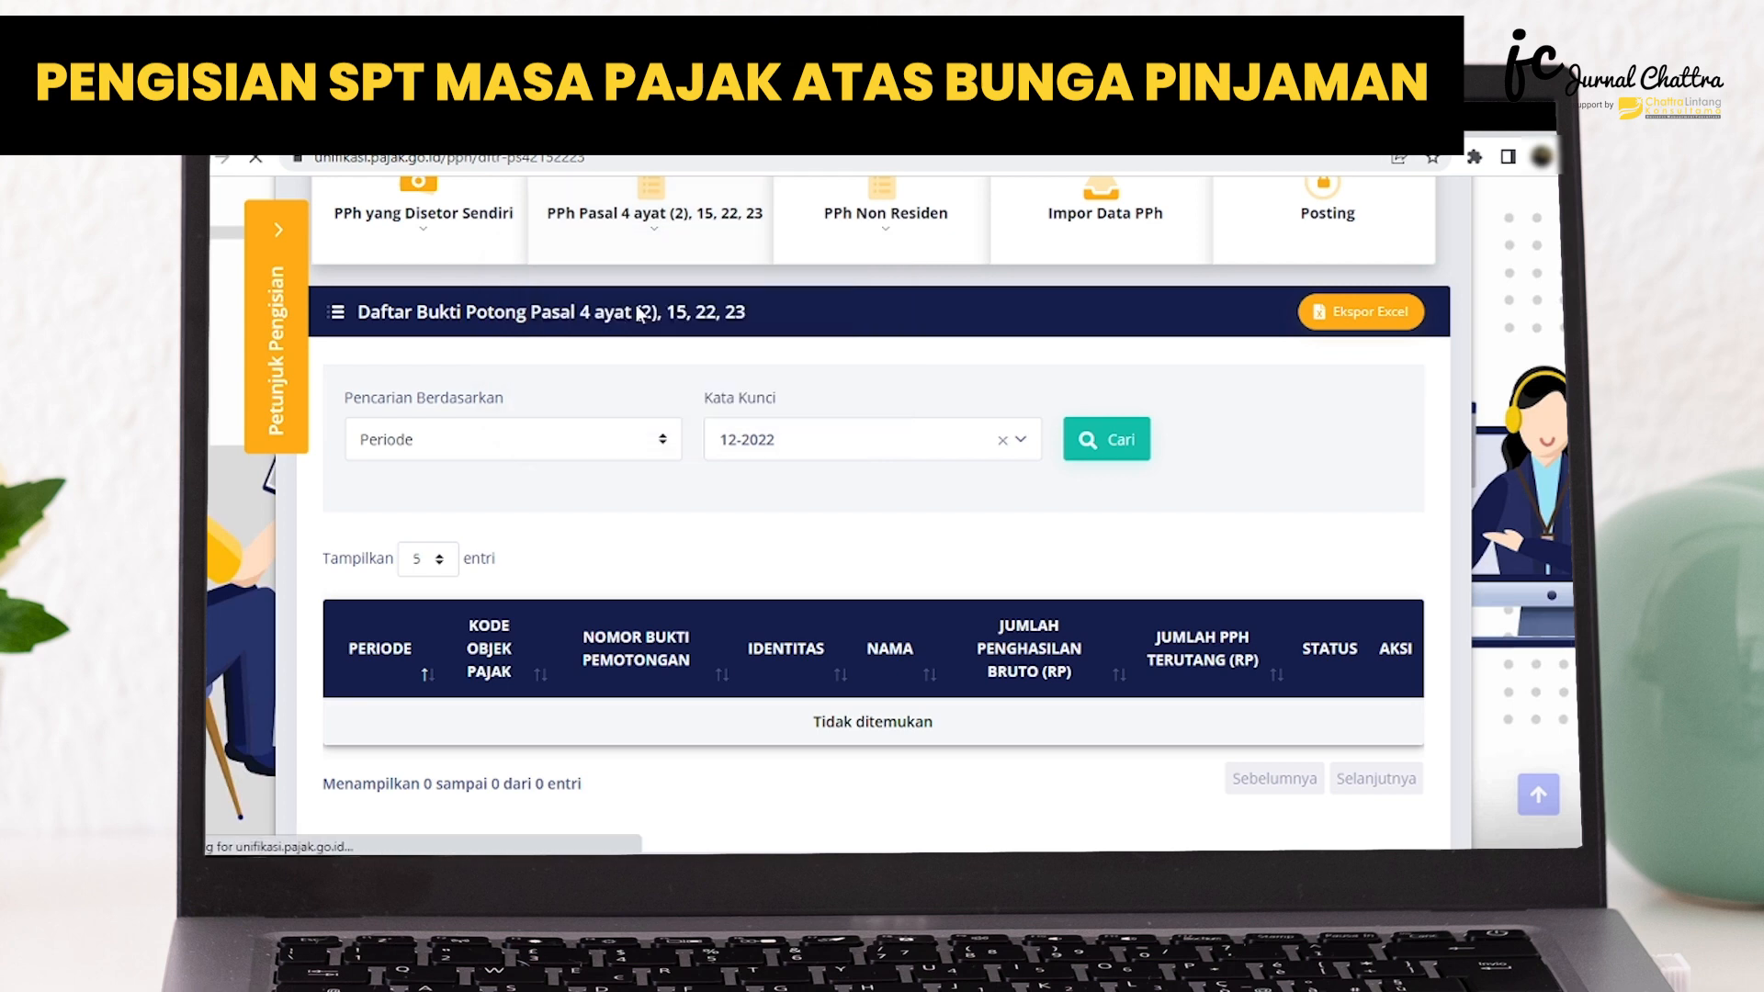
pyautogui.scroll(-3, 746, 496)
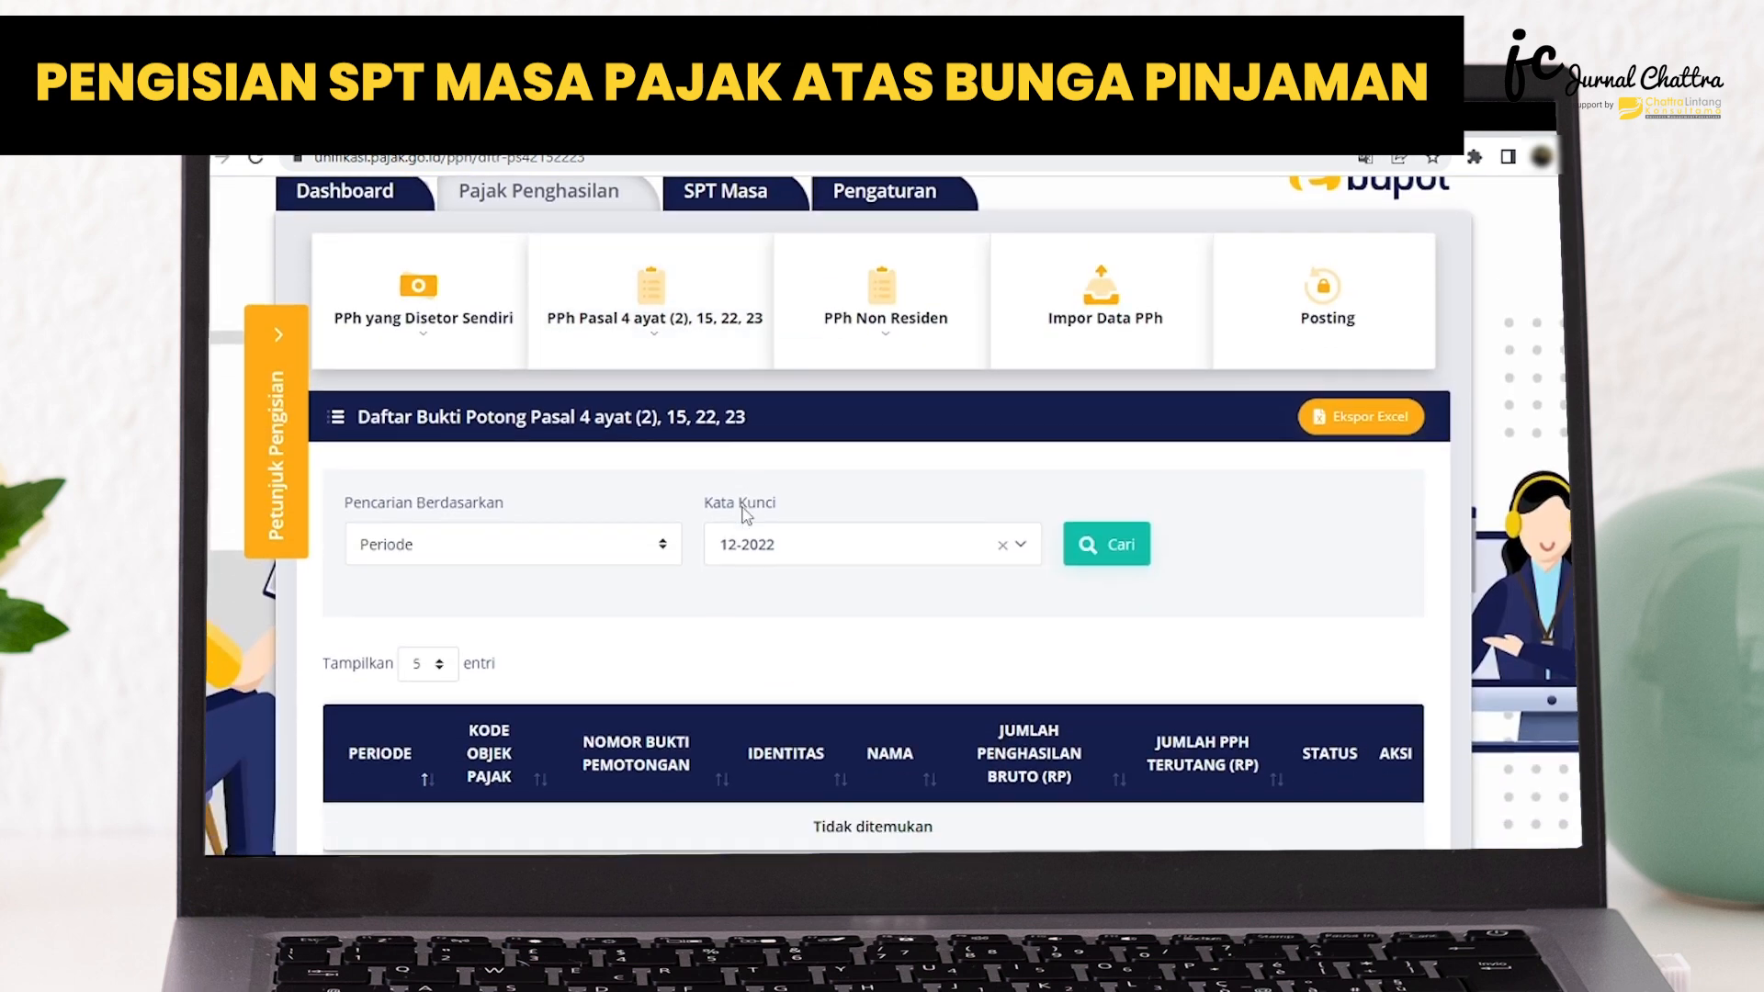
pyautogui.click(1023, 547)
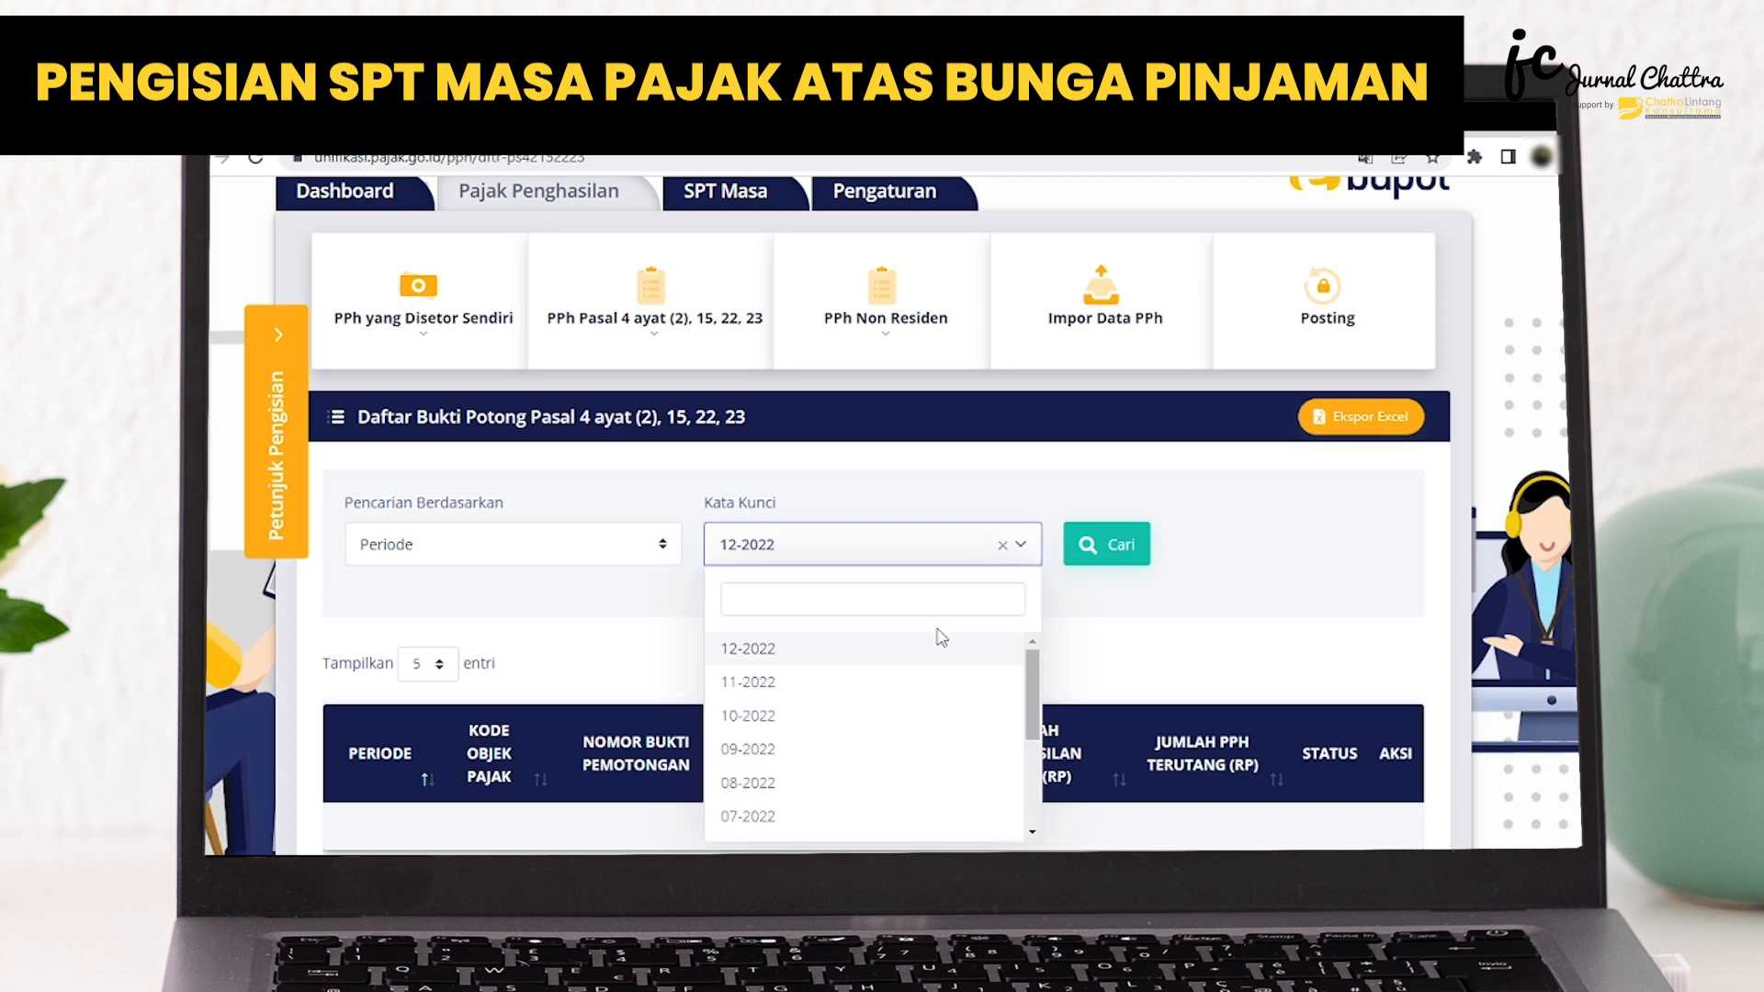
pyautogui.click(758, 682)
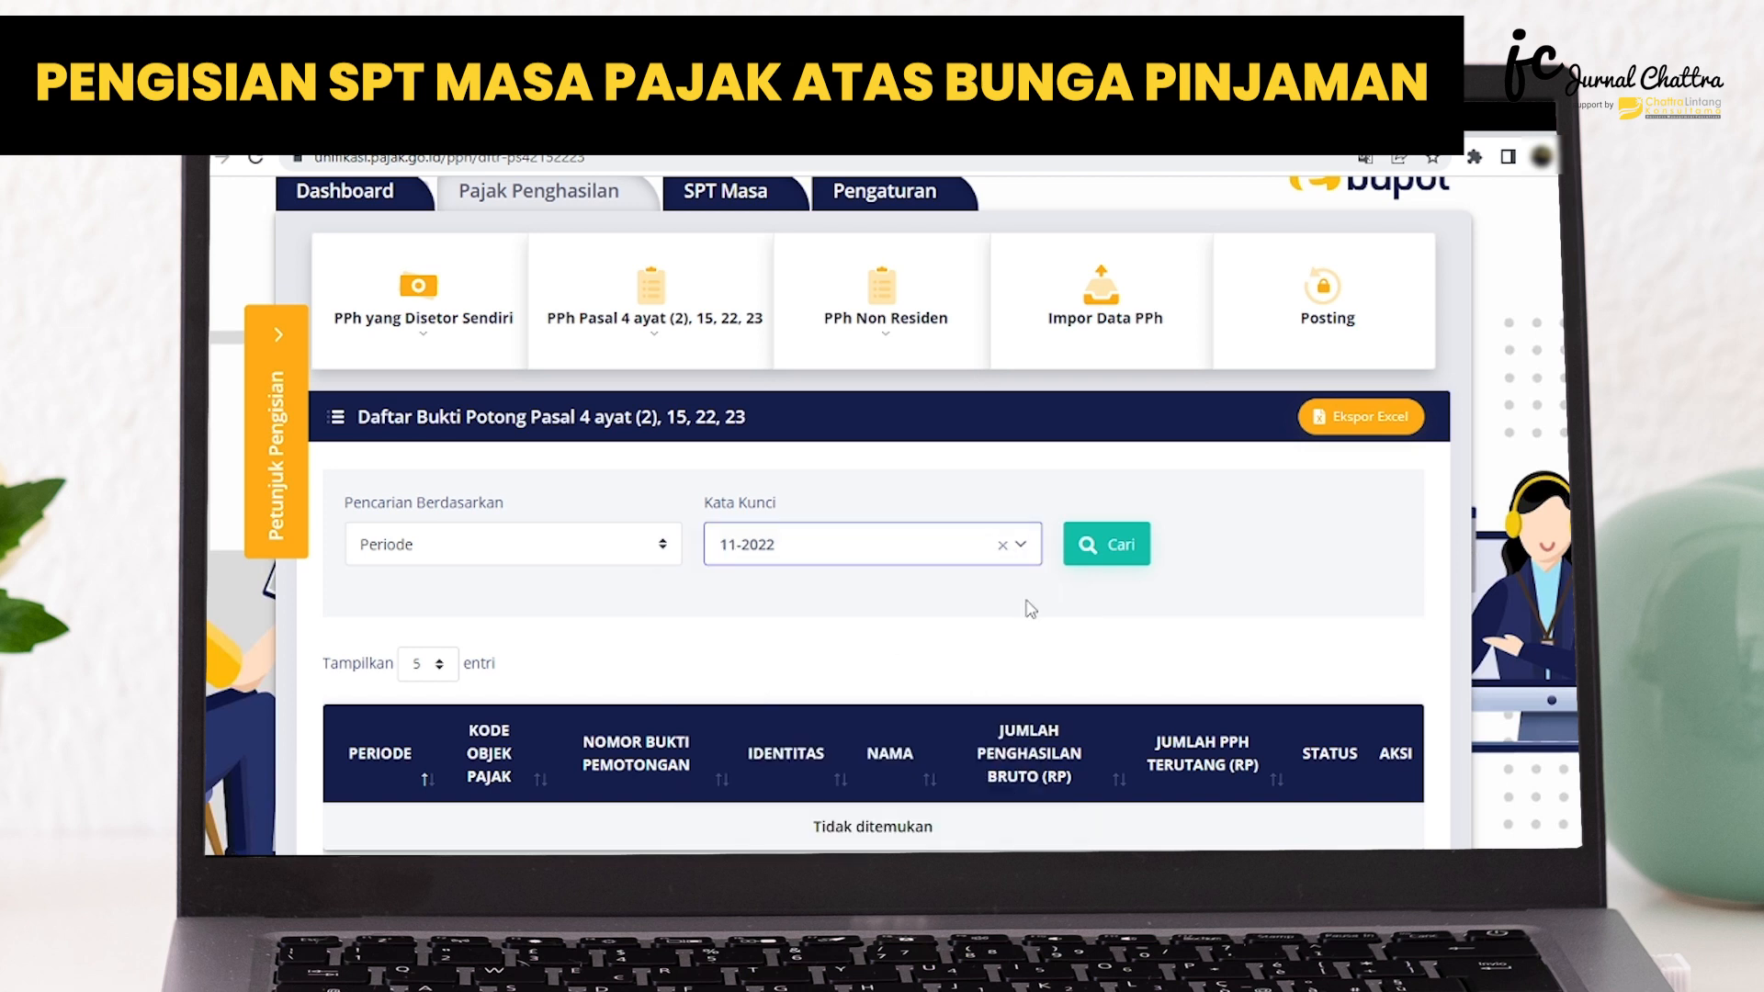
pyautogui.click(1107, 547)
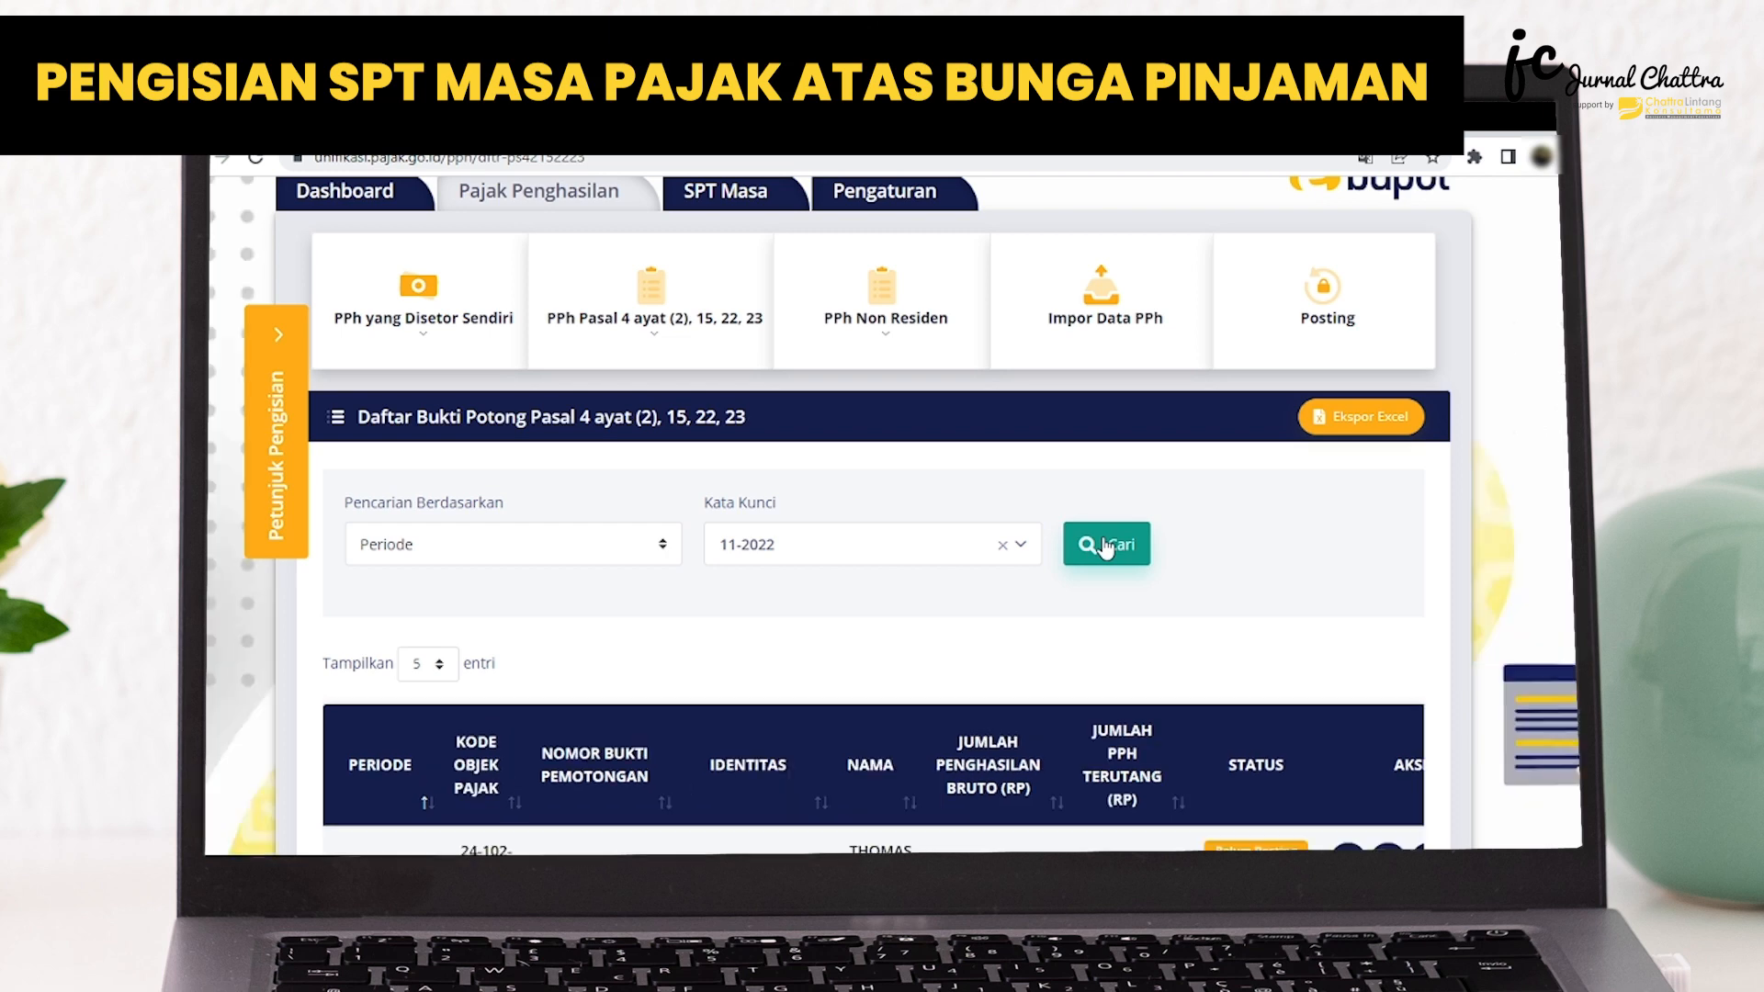
pyautogui.scroll(-2, 963, 584)
pyautogui.scroll(-1, 963, 583)
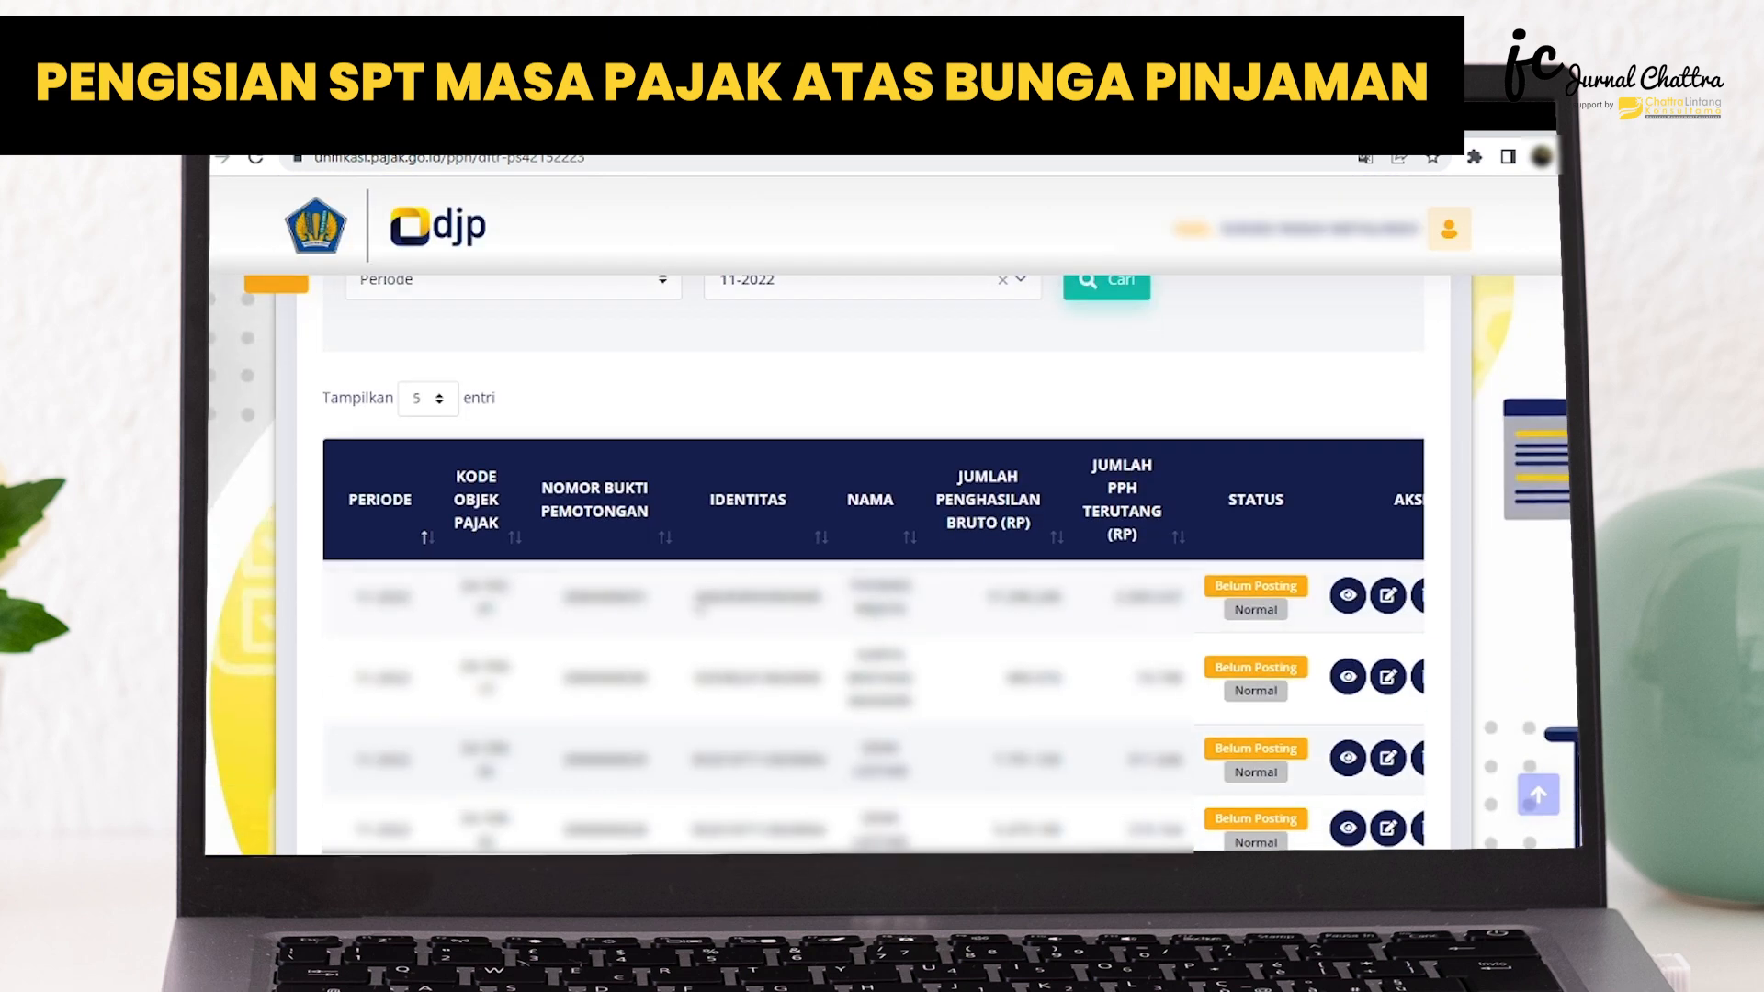
# Preview the first listed slip and save its PDF in Downloads as "11. Bukti Potong PPh Pasal 23 Bunga Pinjaman"
pyautogui.click(1347, 597)
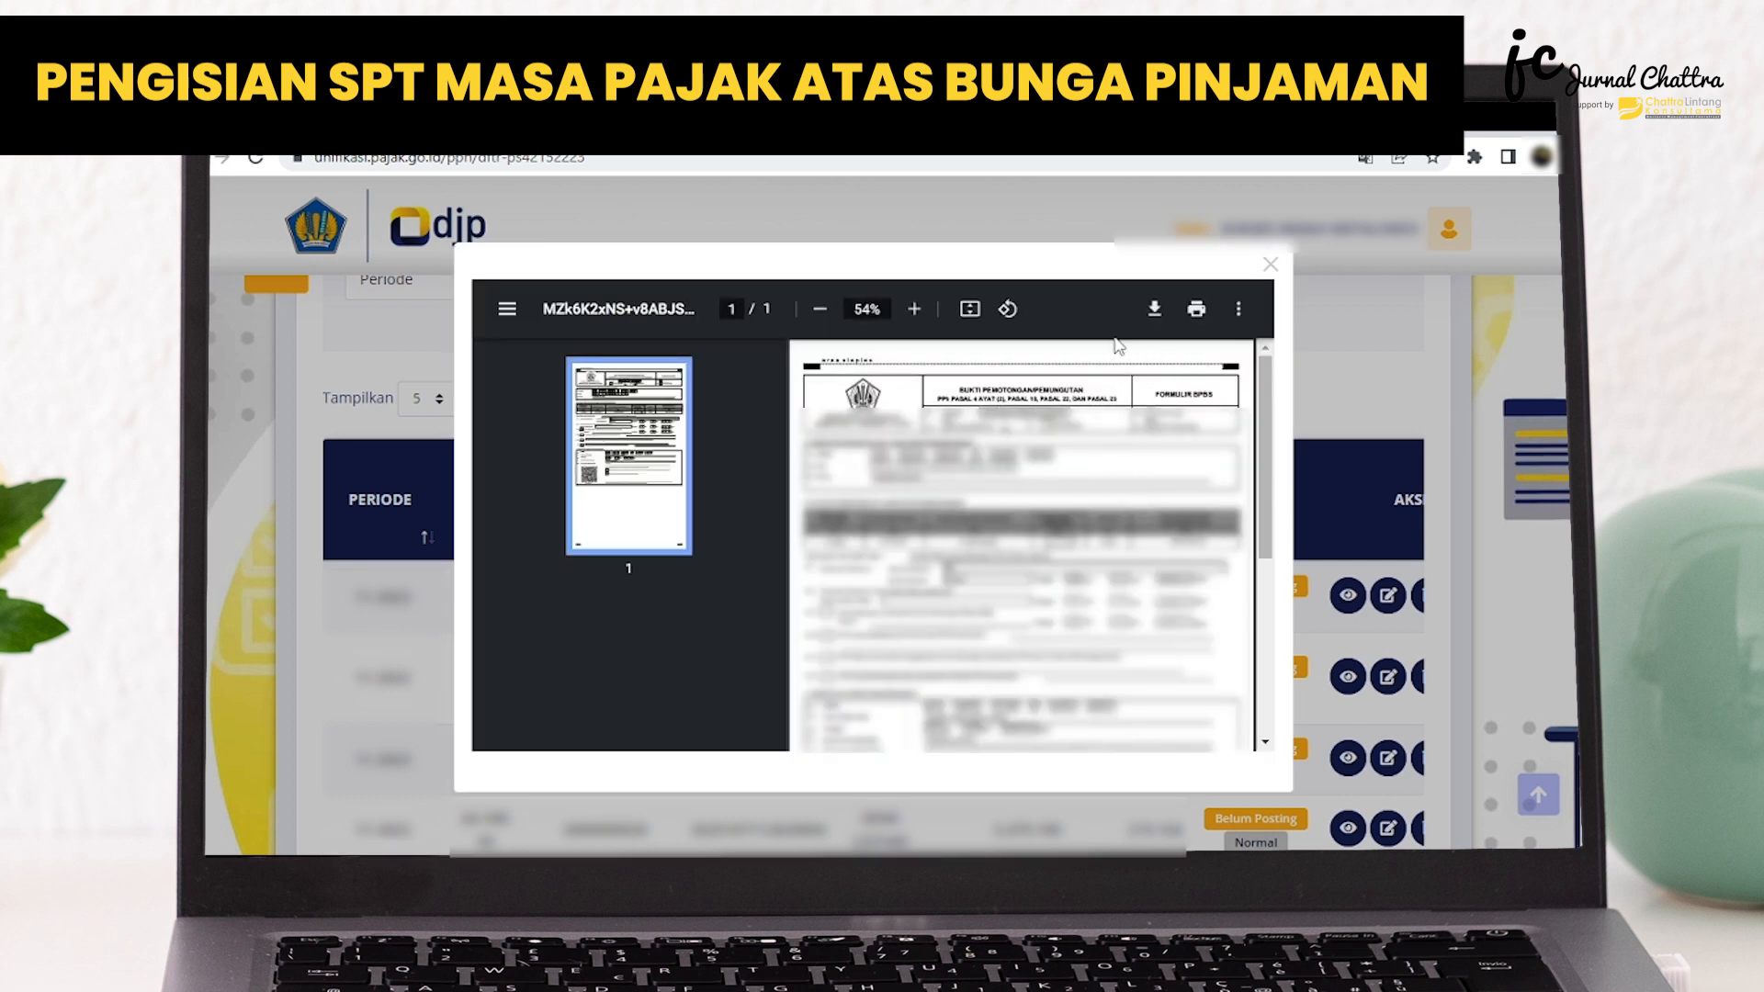
pyautogui.click(1155, 311)
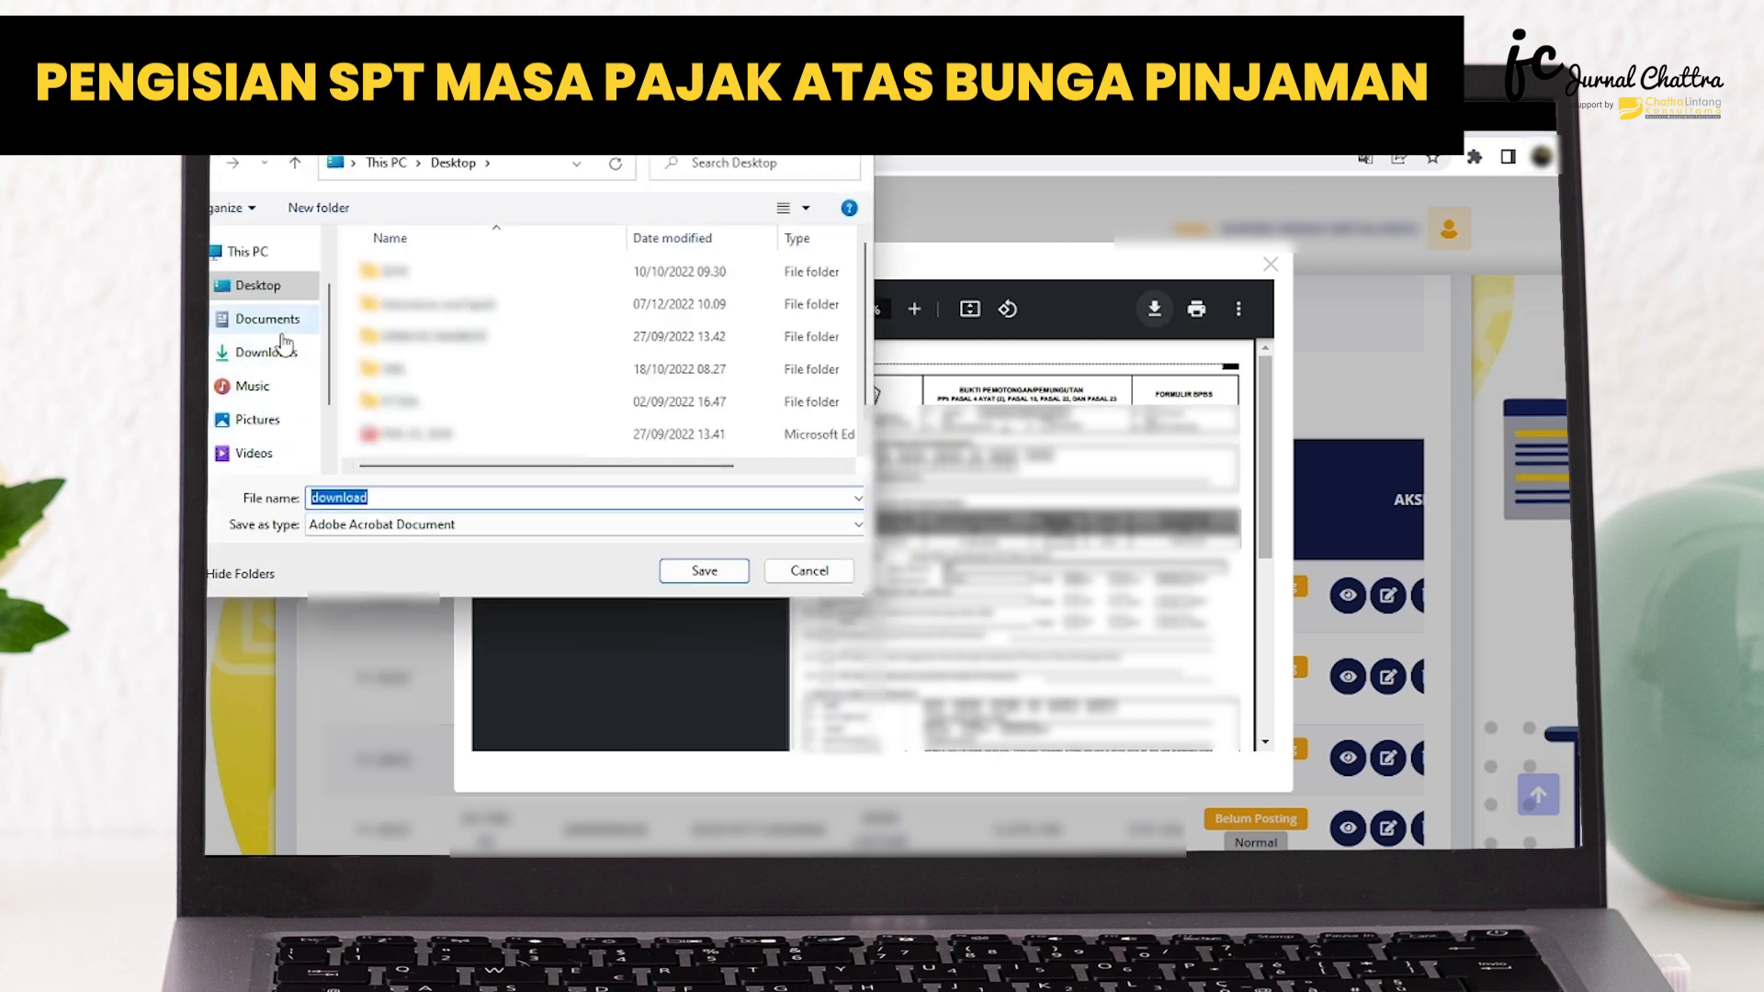
pyautogui.click(278, 354)
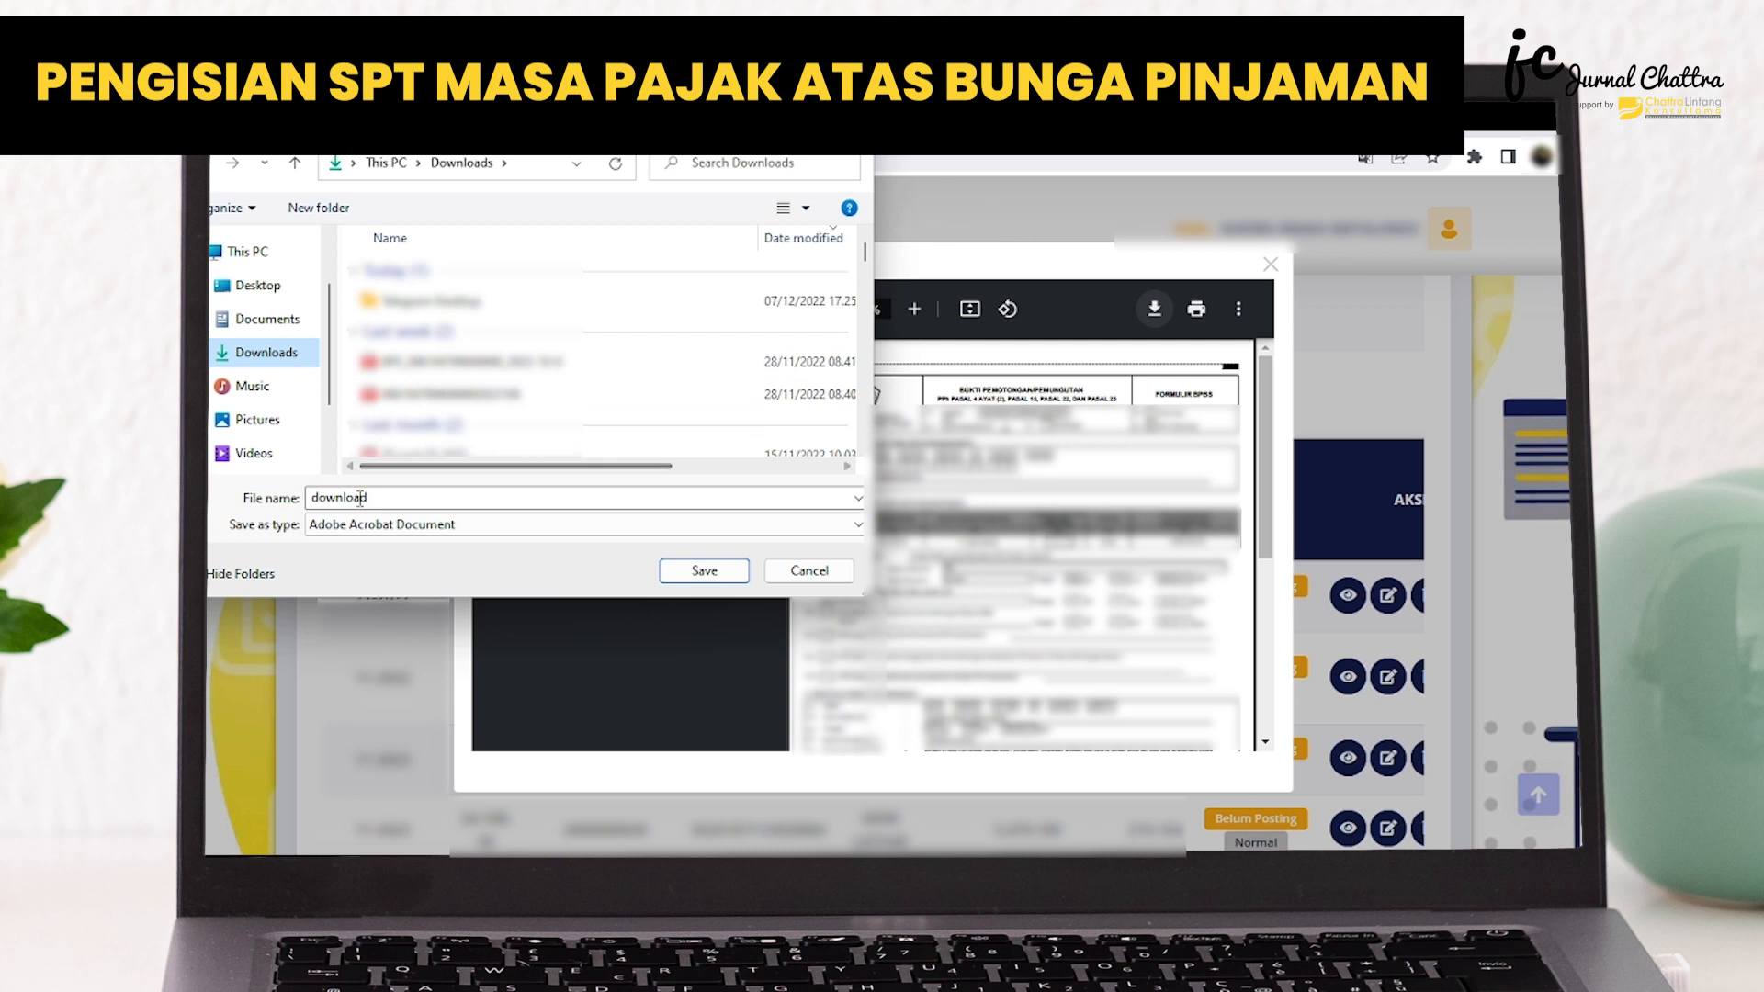
pyautogui.doubleClick(413, 499)
pyautogui.write('1')
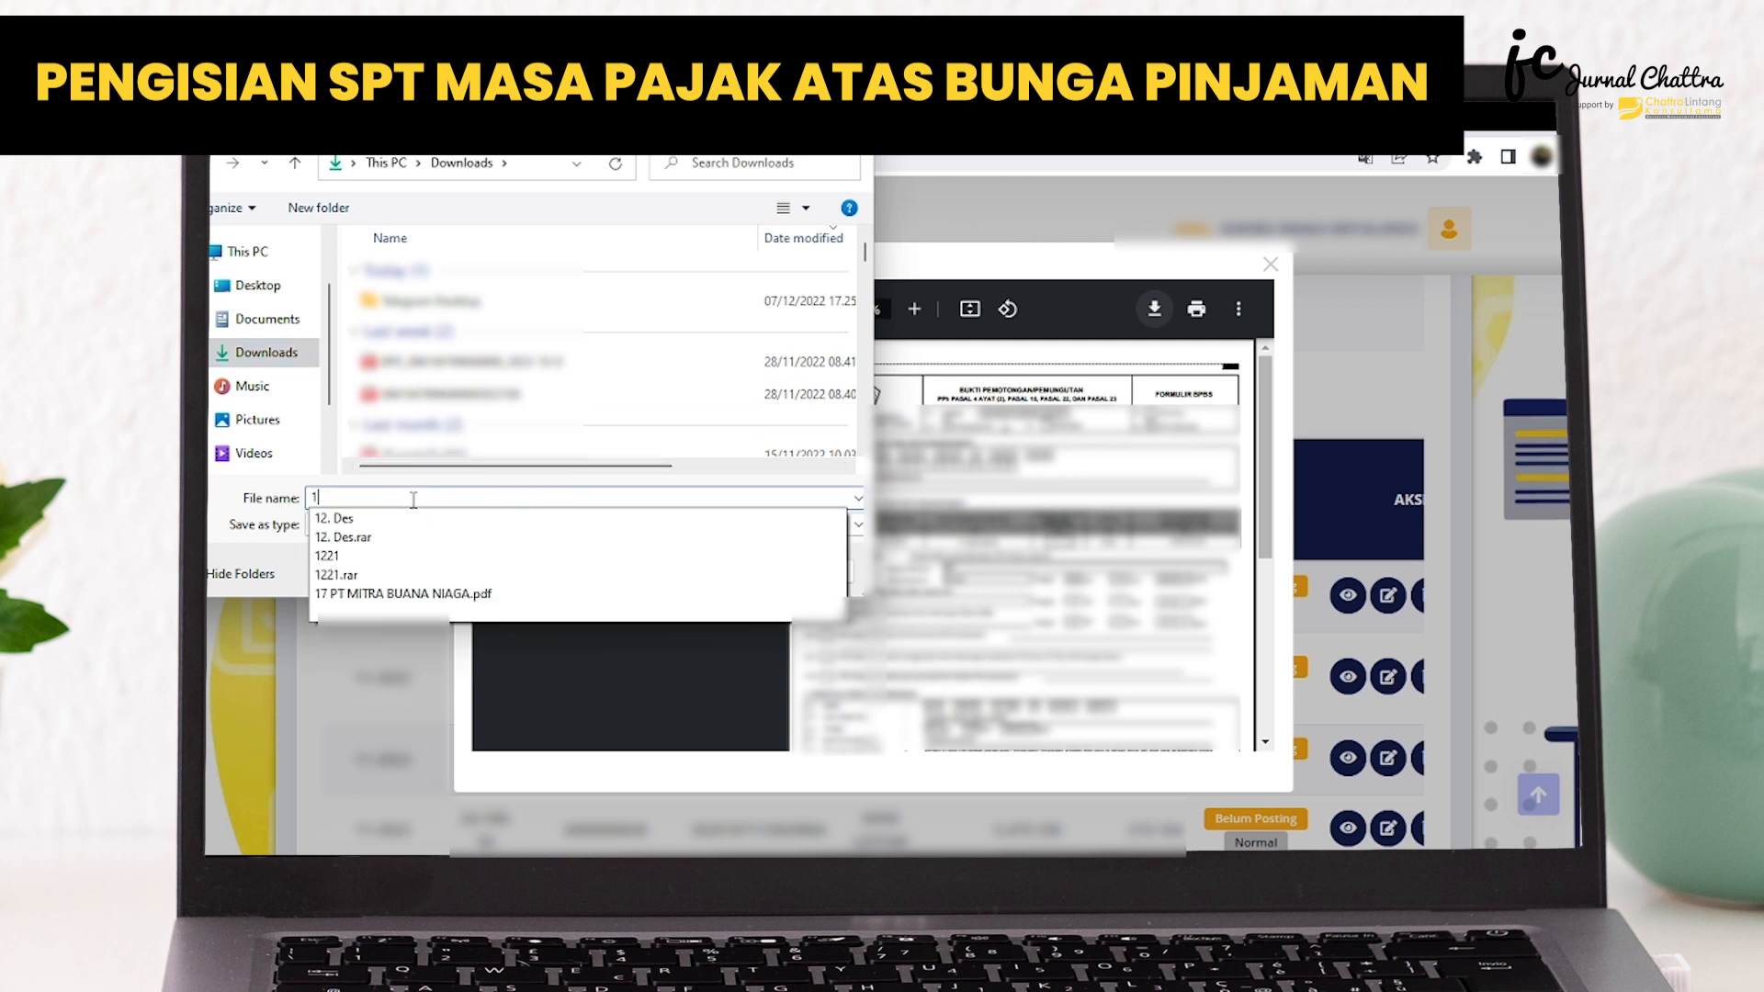
pyautogui.write('1. Bukti Potong PPh Pasal 23 Bunga Pinjaman')
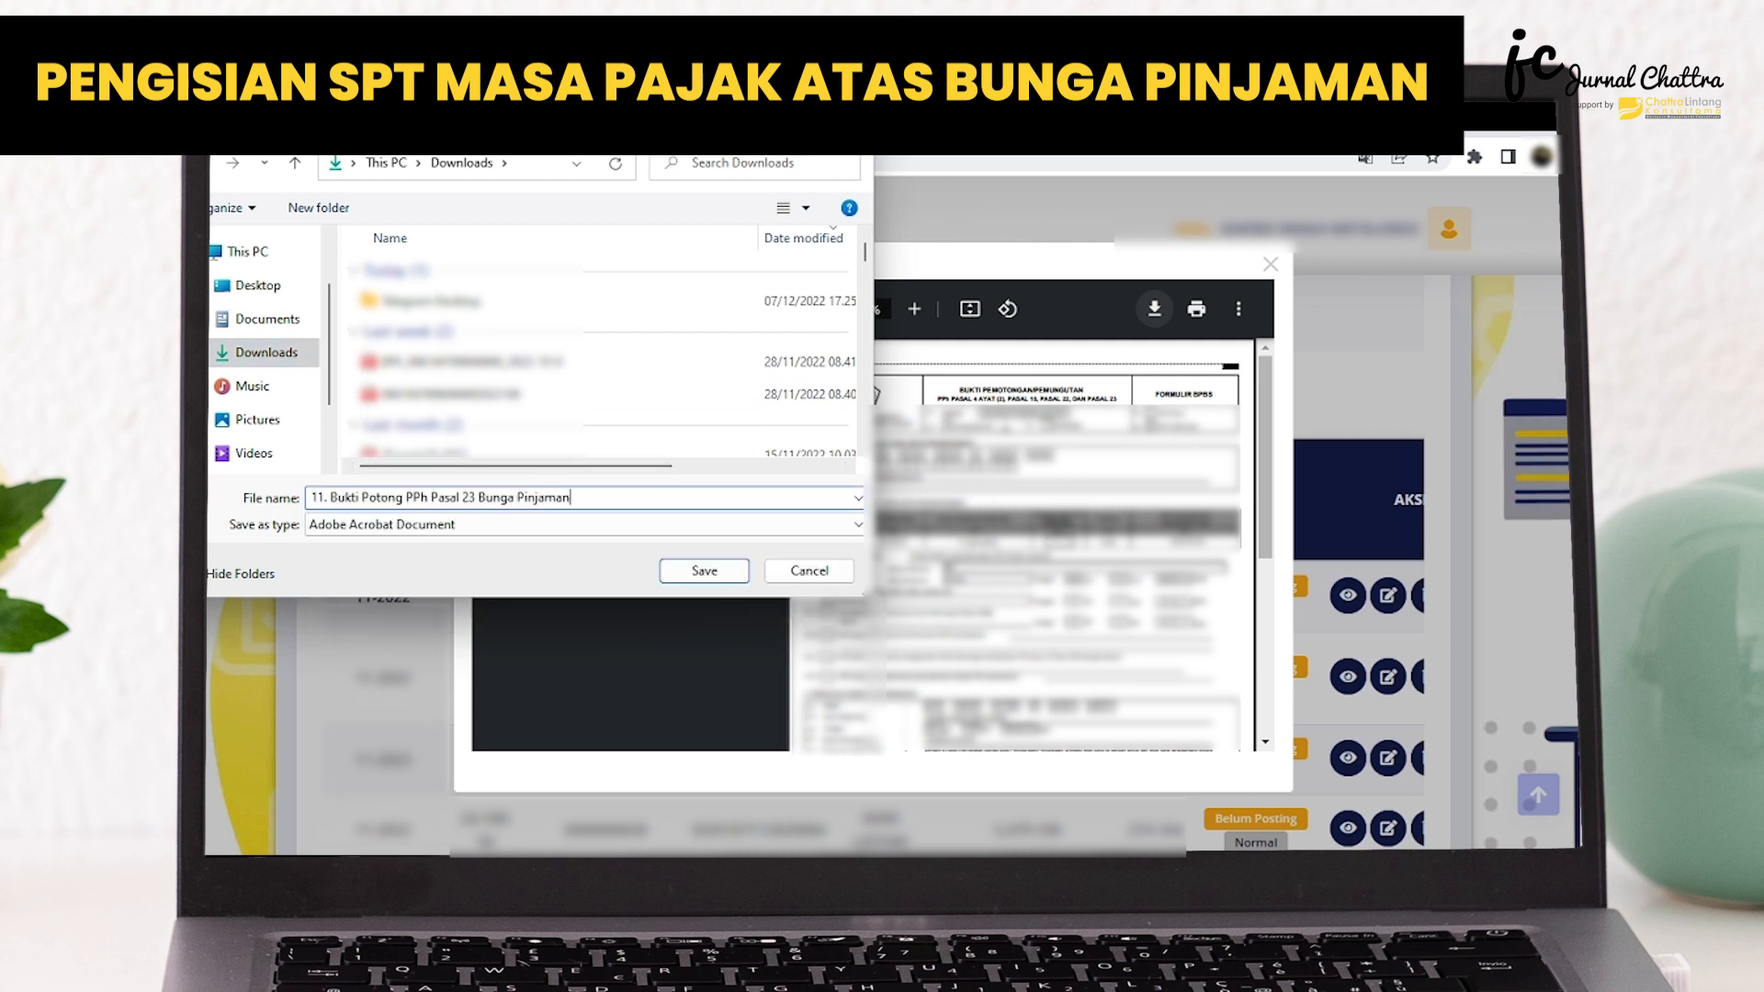
pyautogui.press('Return')
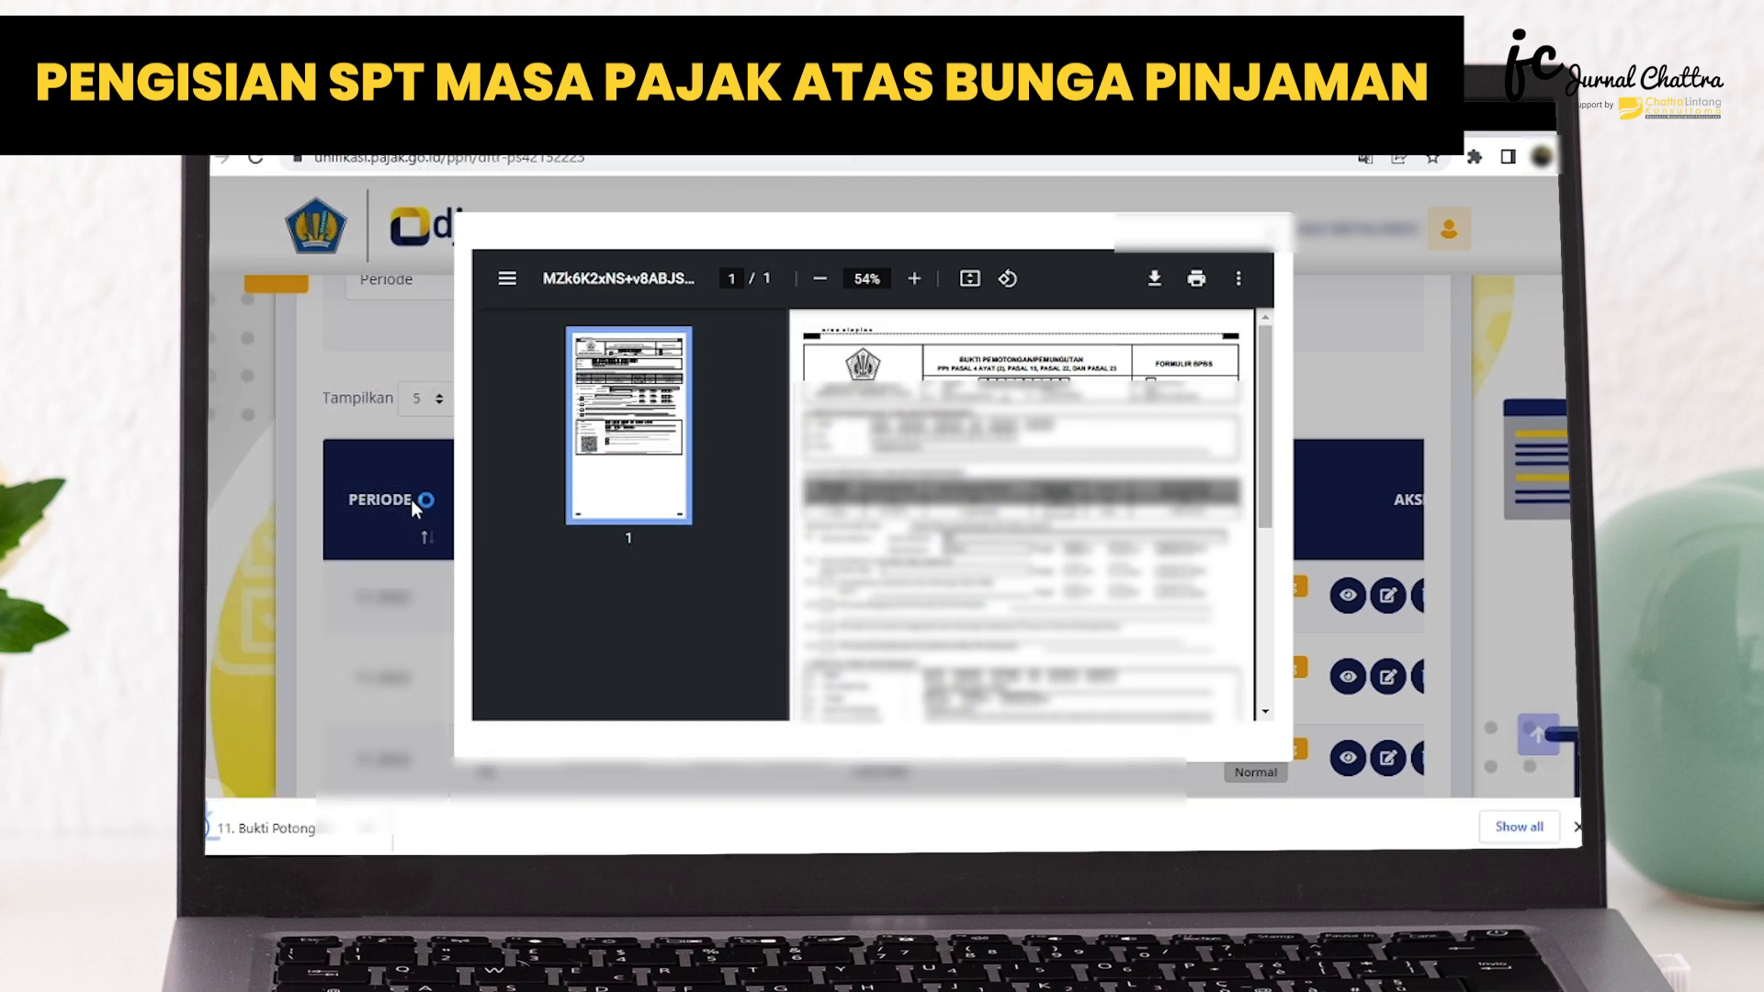
pyautogui.click(1268, 236)
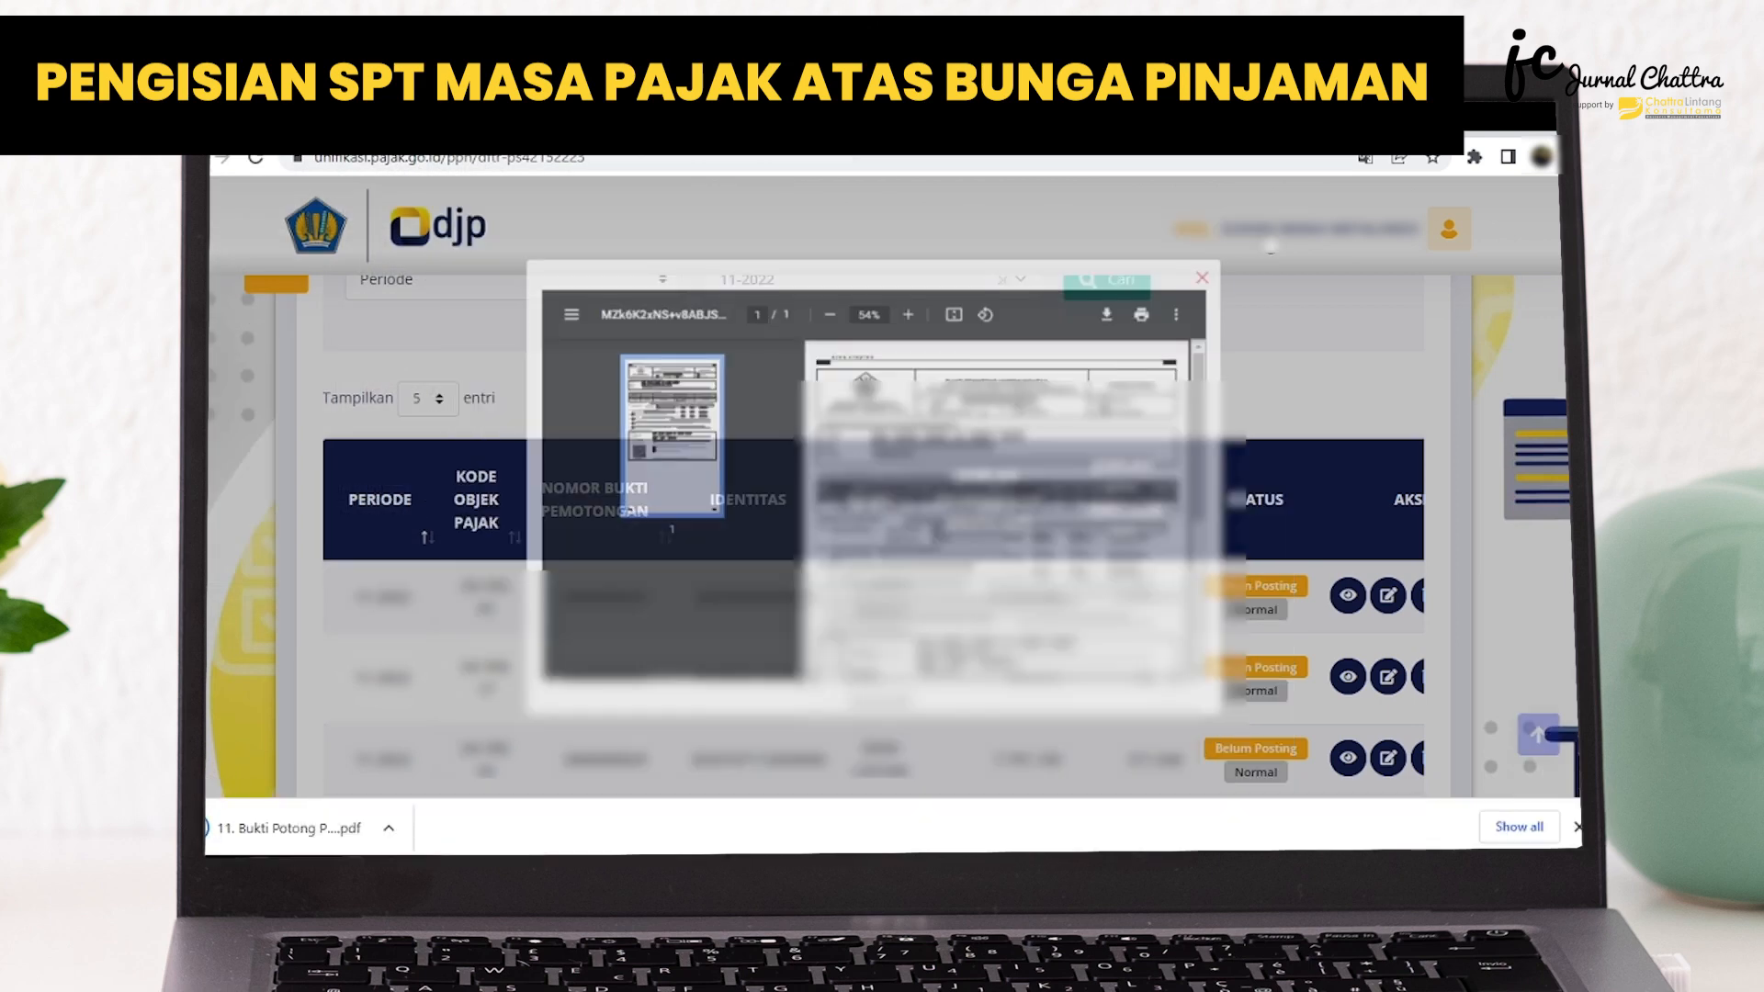
pyautogui.scroll(-1, 1167, 496)
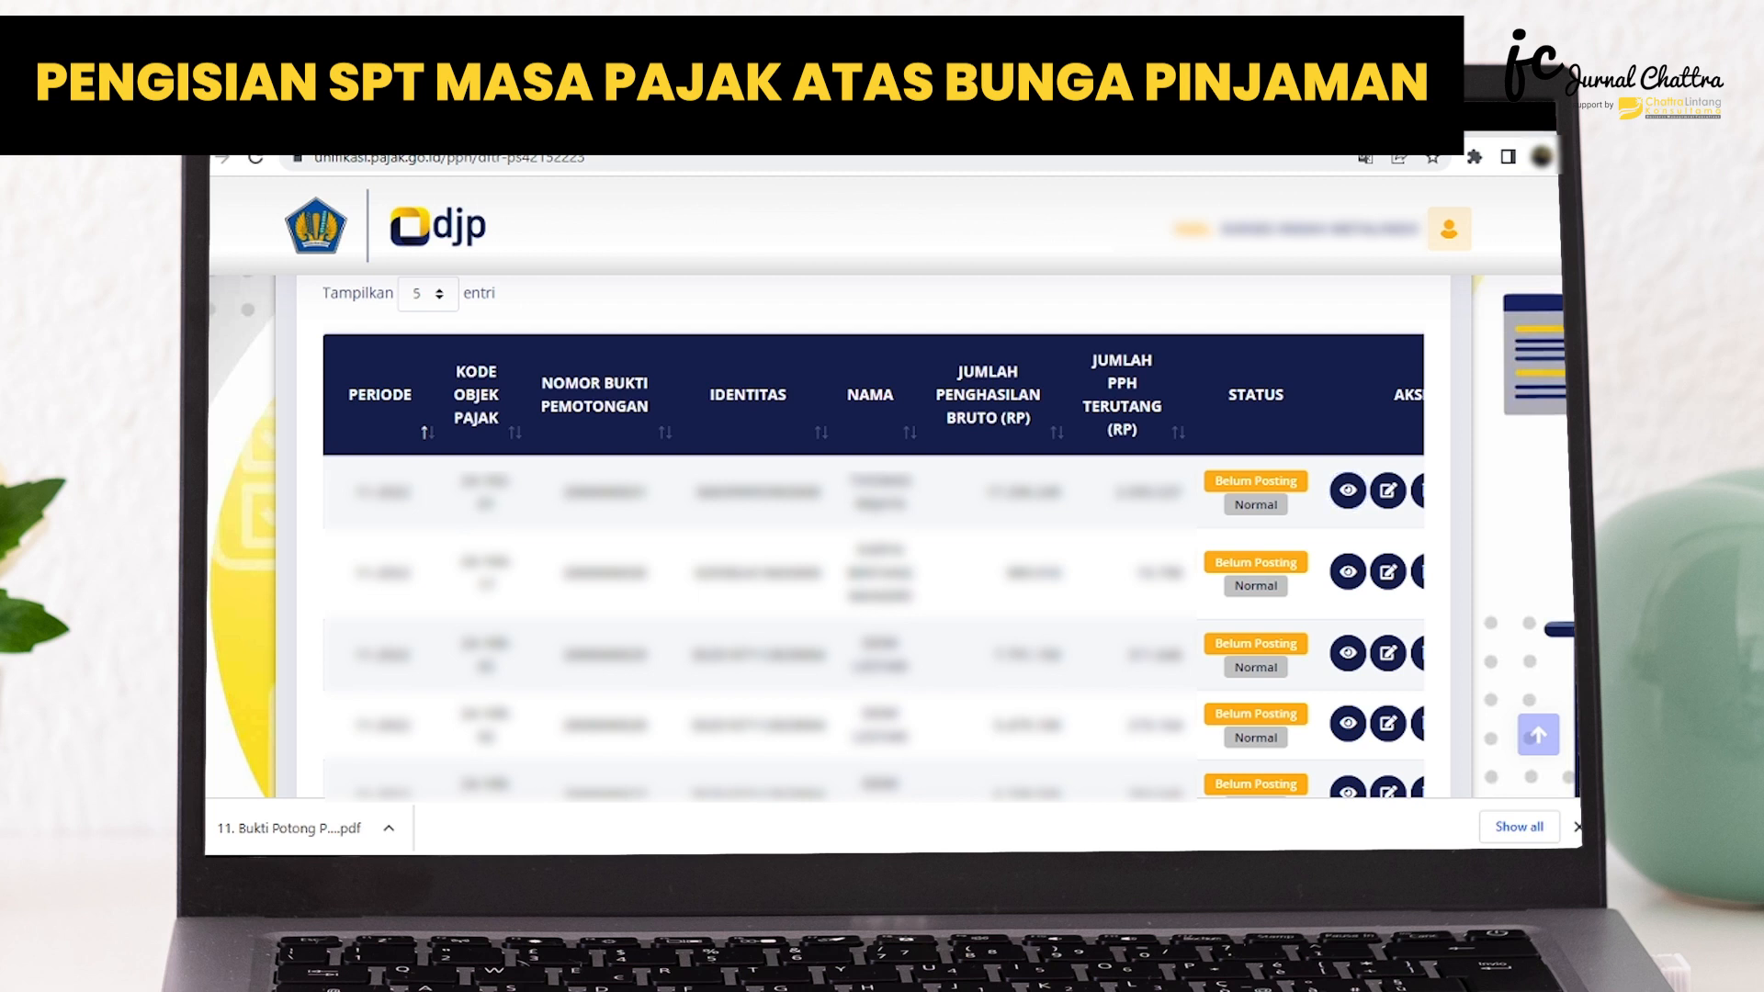
# Open the downloaded withholding slip PDF from the Downloads folder in File Explorer
pyautogui.press('super+e')
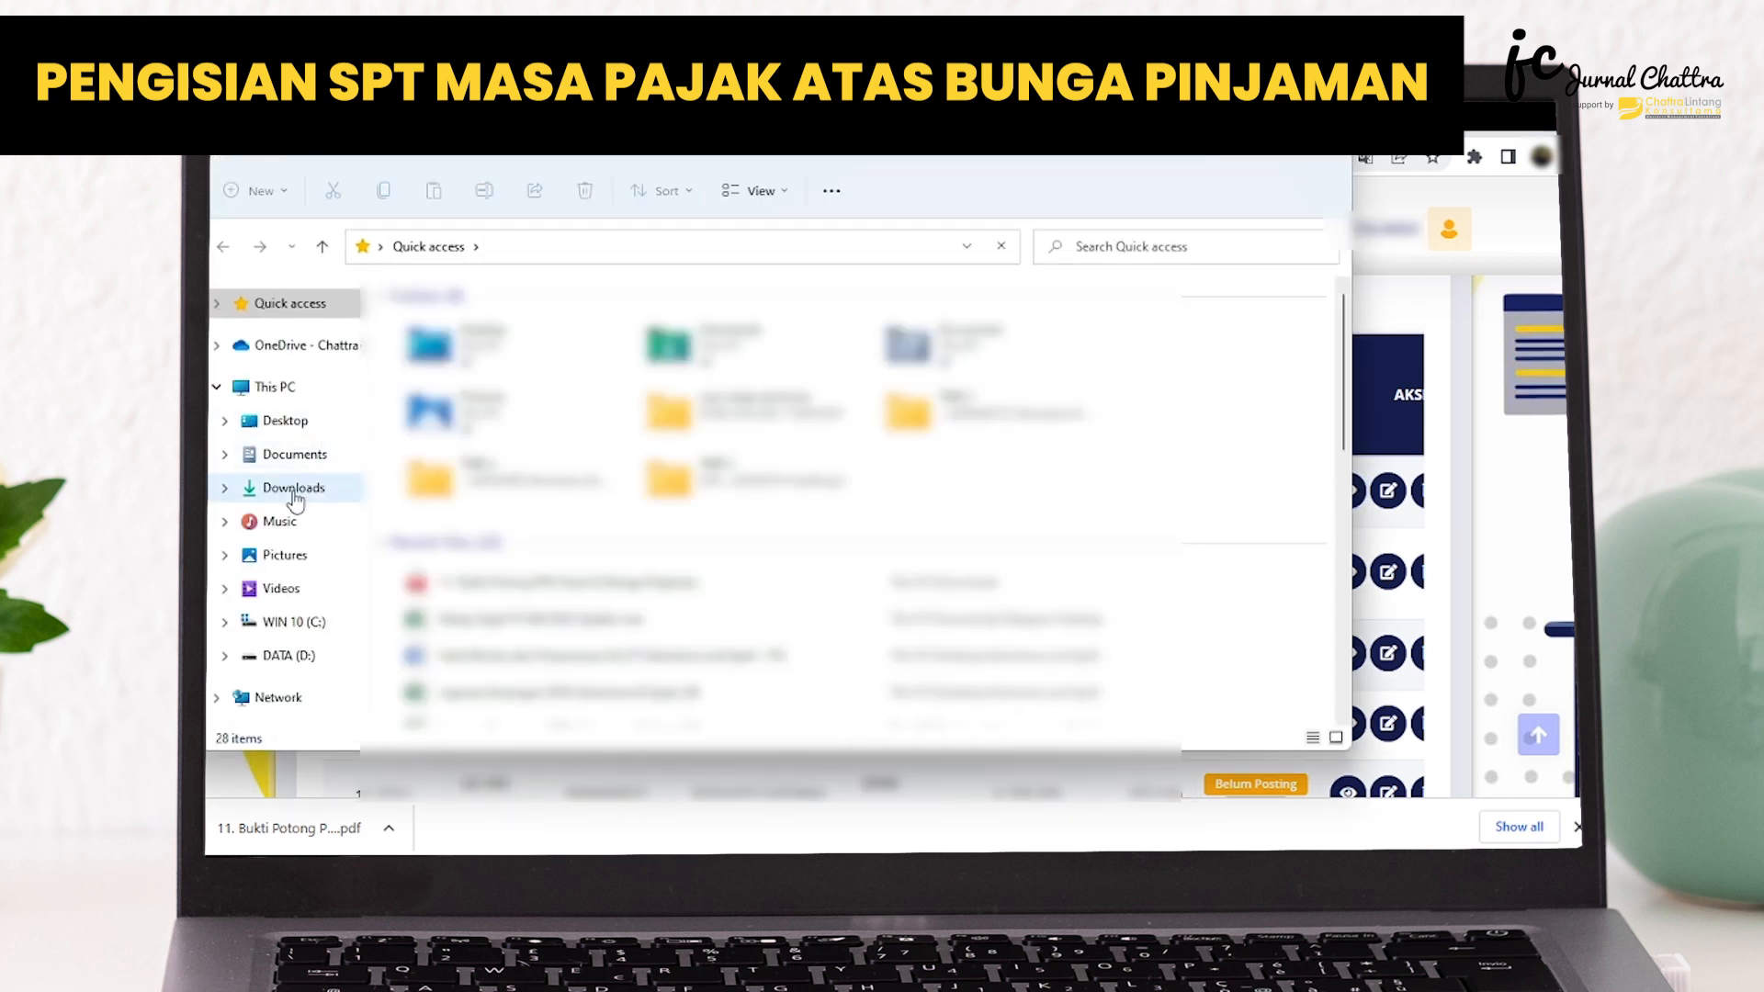
pyautogui.click(299, 489)
pyautogui.click(514, 354)
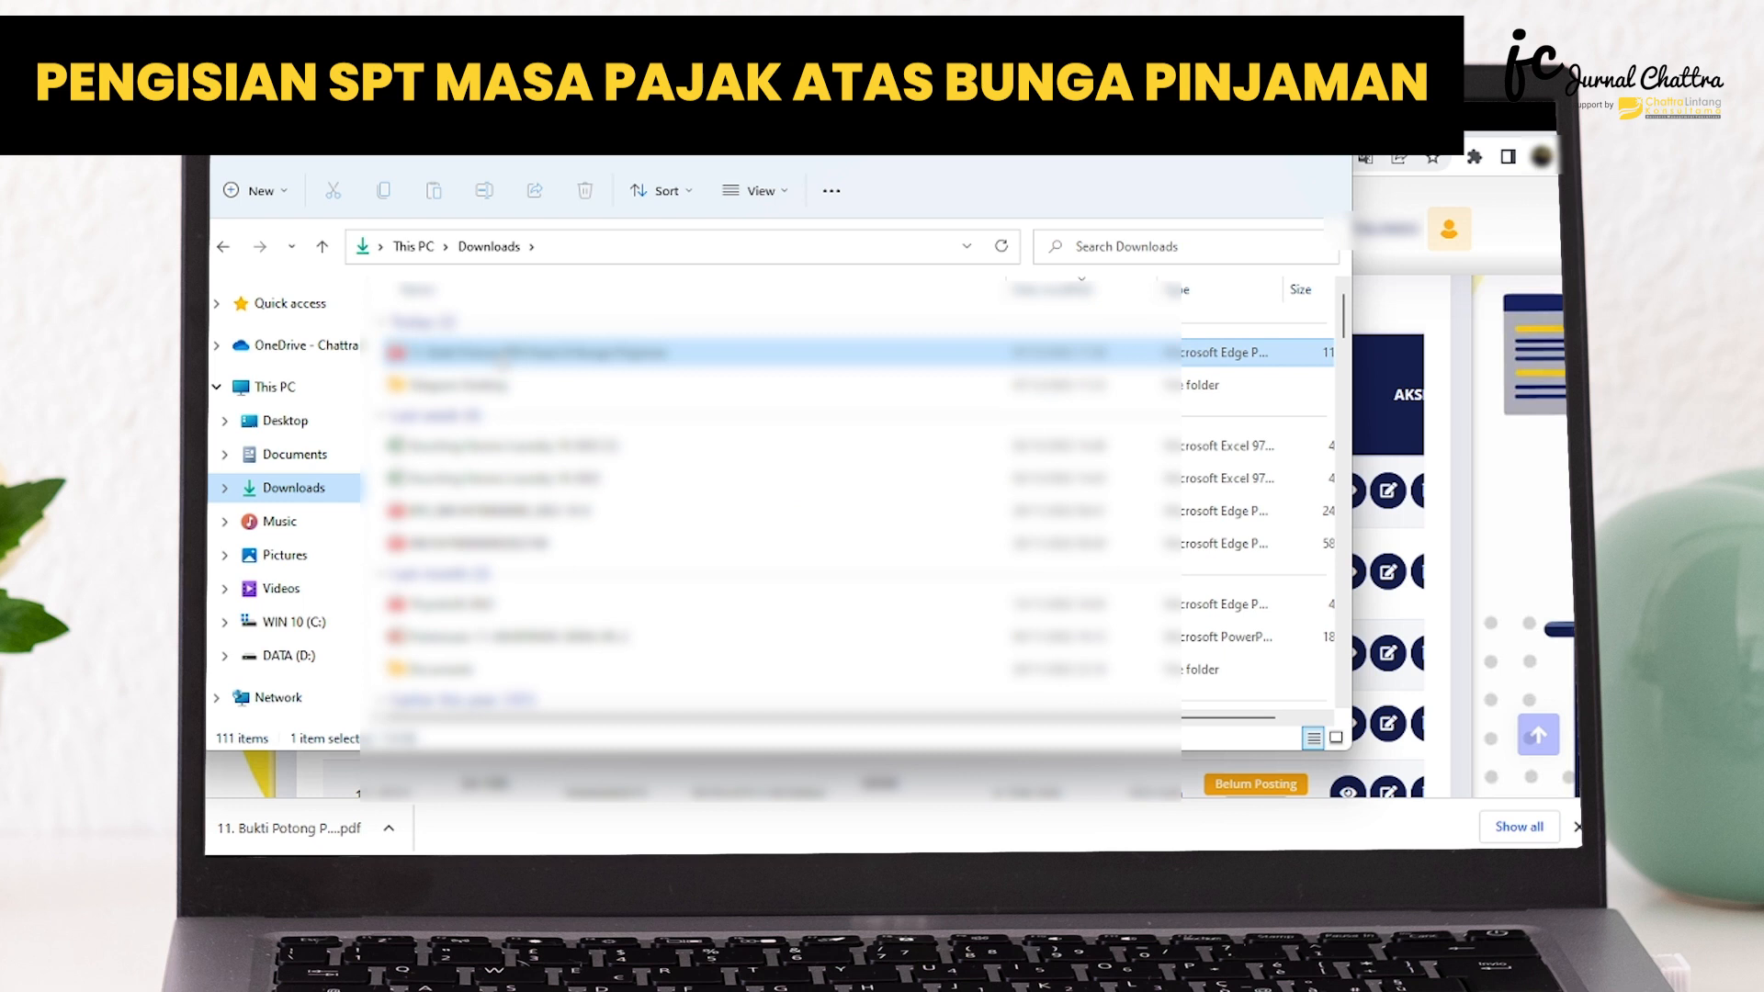
pyautogui.press('Return')
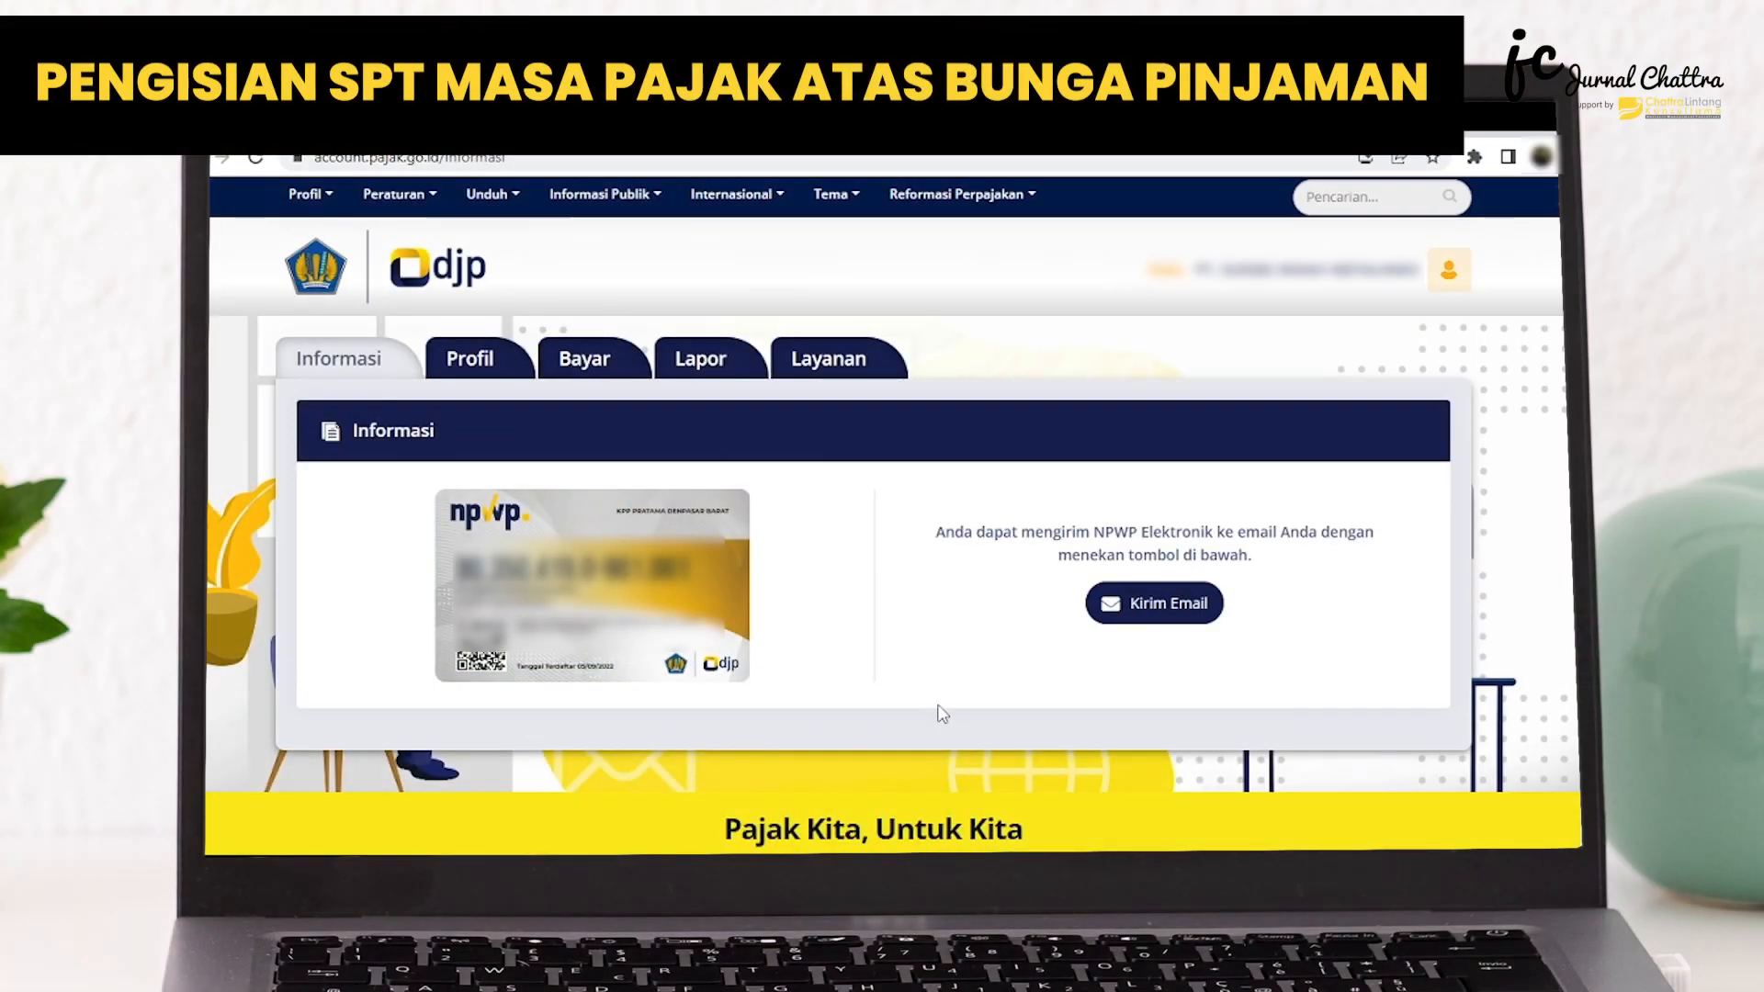
# In DJP Online's e-Billing form, set Jenis Pajak to 411124-PPh Pasal 23 and Jenis Setoran to 102-Bunga
pyautogui.click(582, 366)
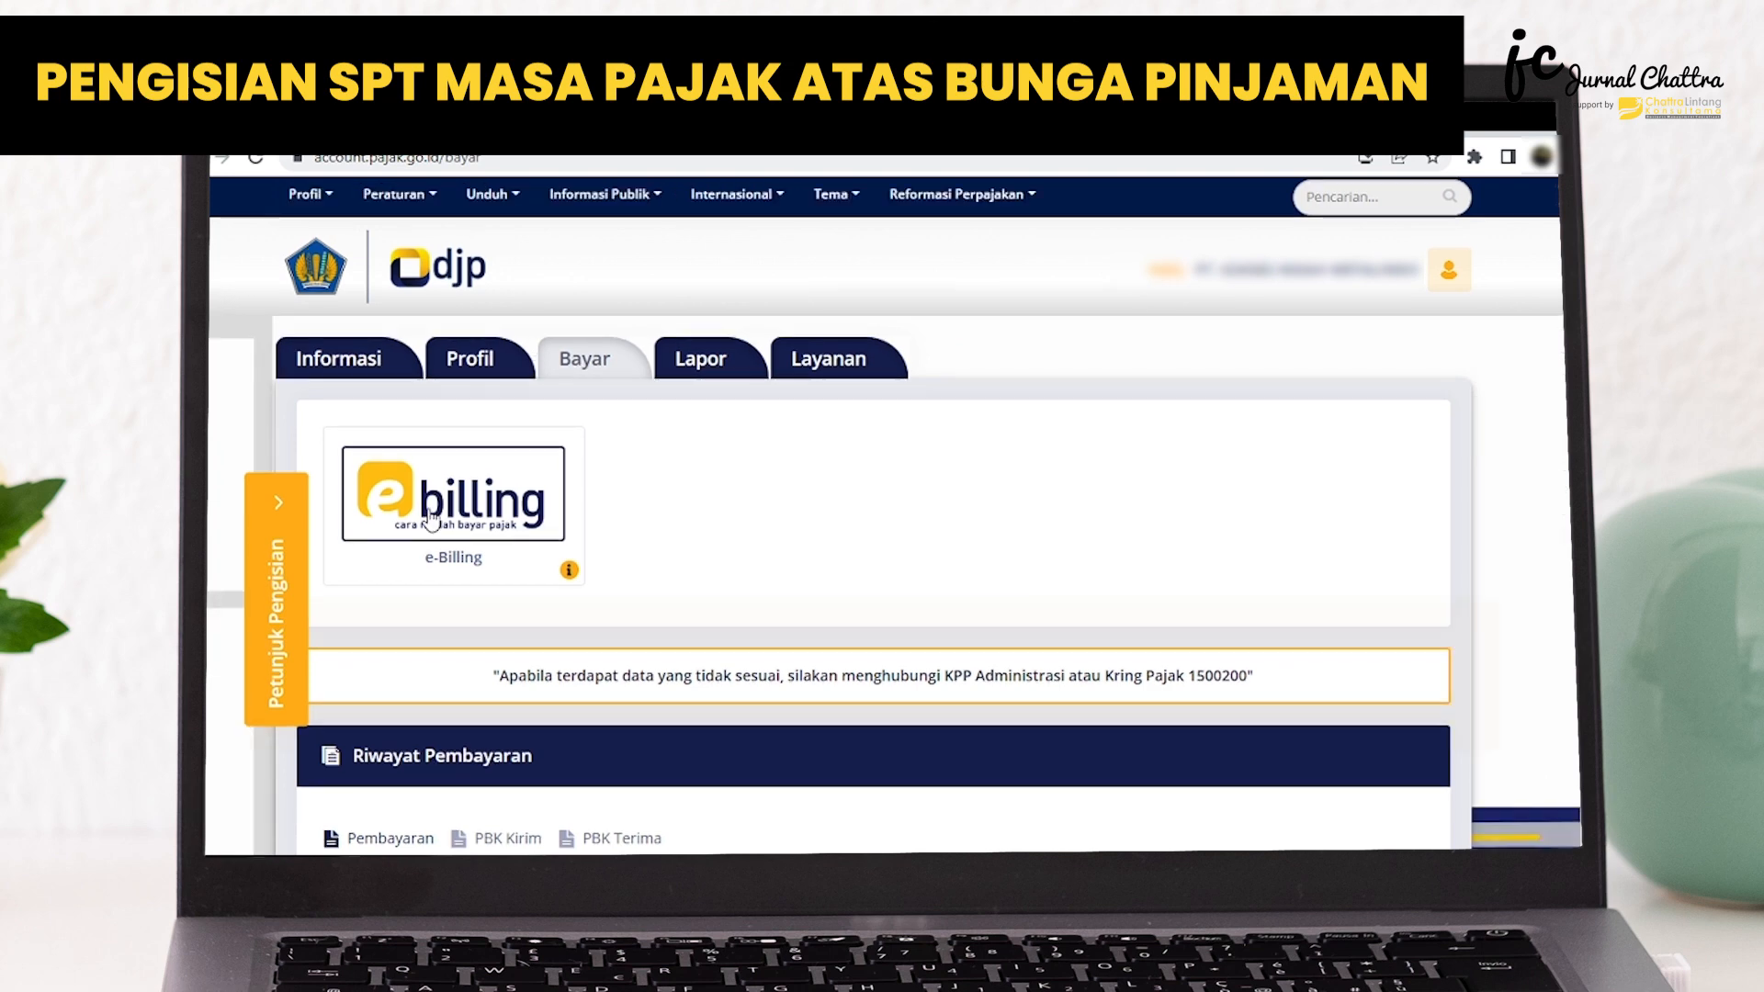
pyautogui.click(431, 515)
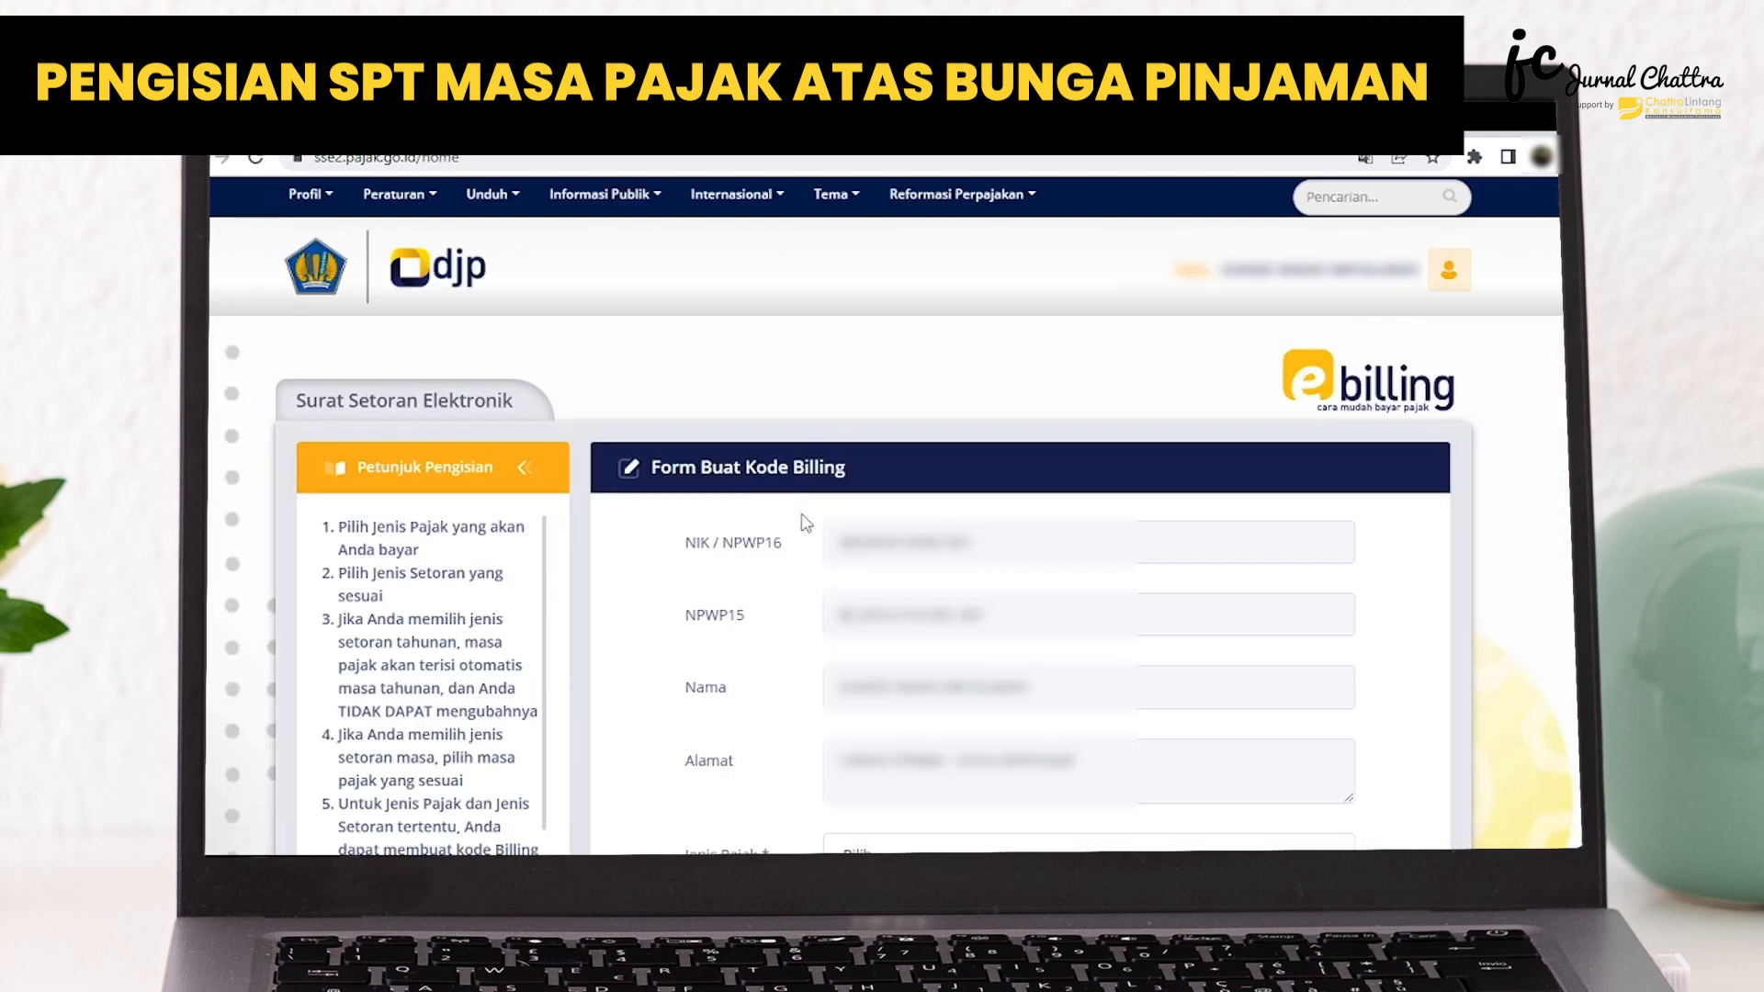
pyautogui.scroll(-5, 827, 533)
pyautogui.scroll(-2, 882, 562)
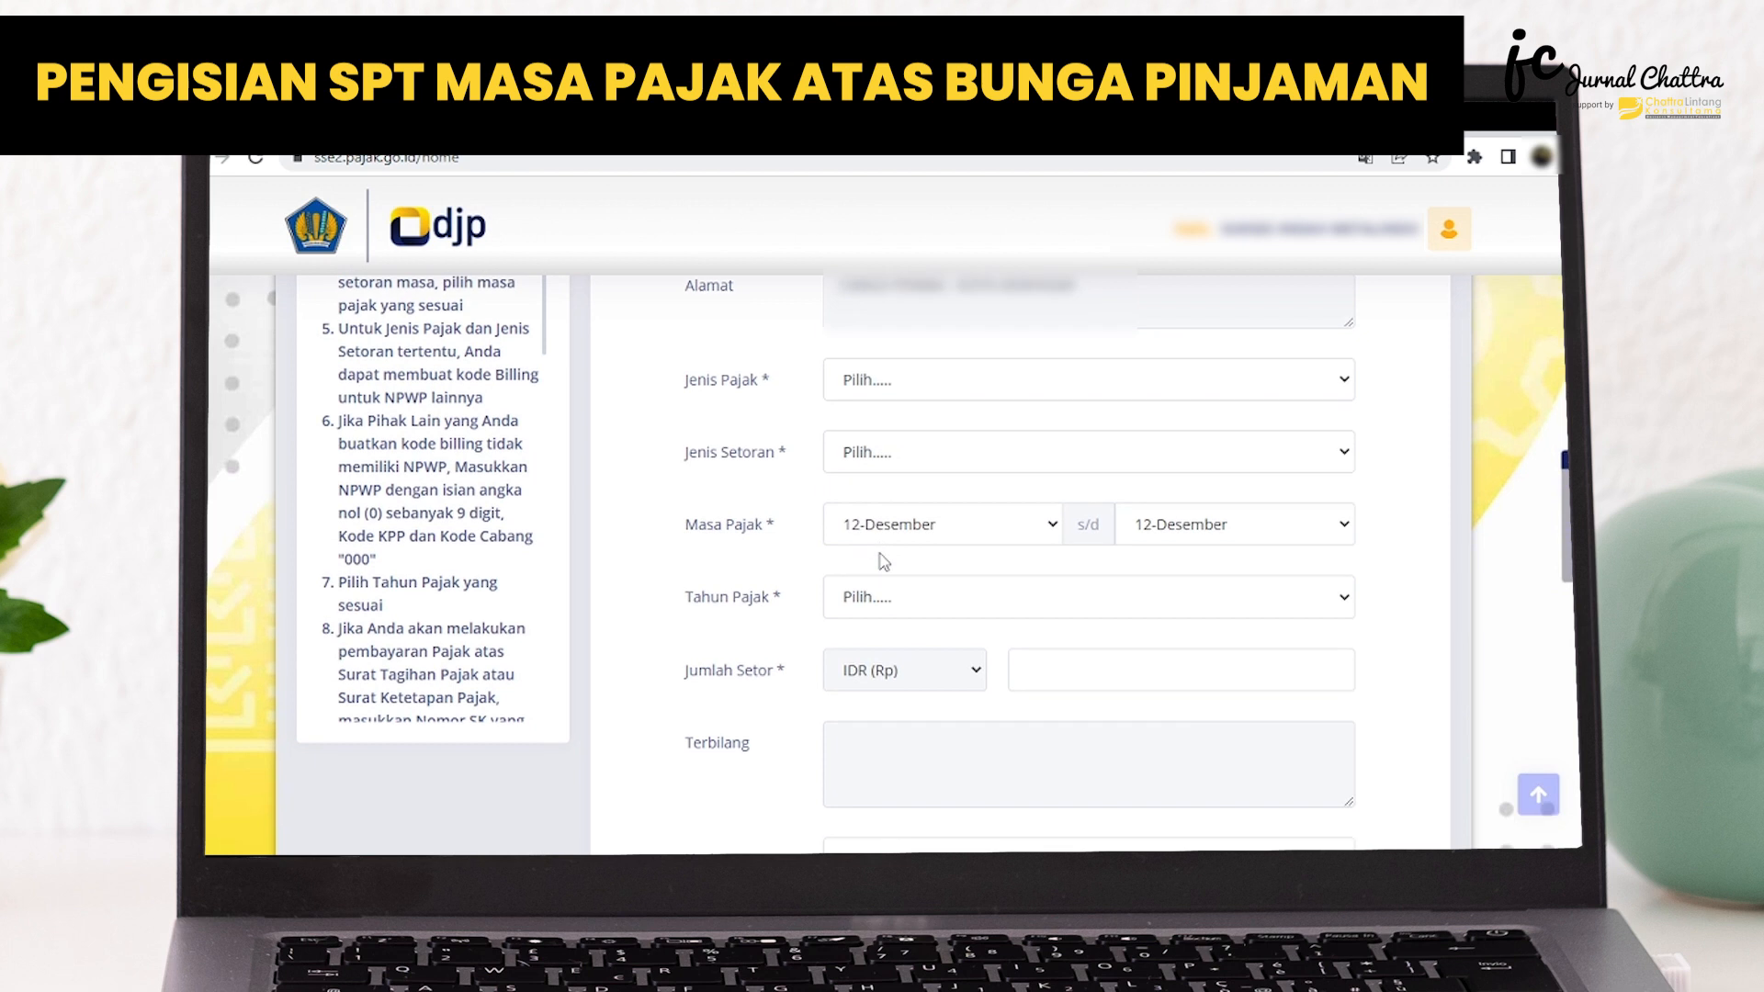
pyautogui.click(1343, 381)
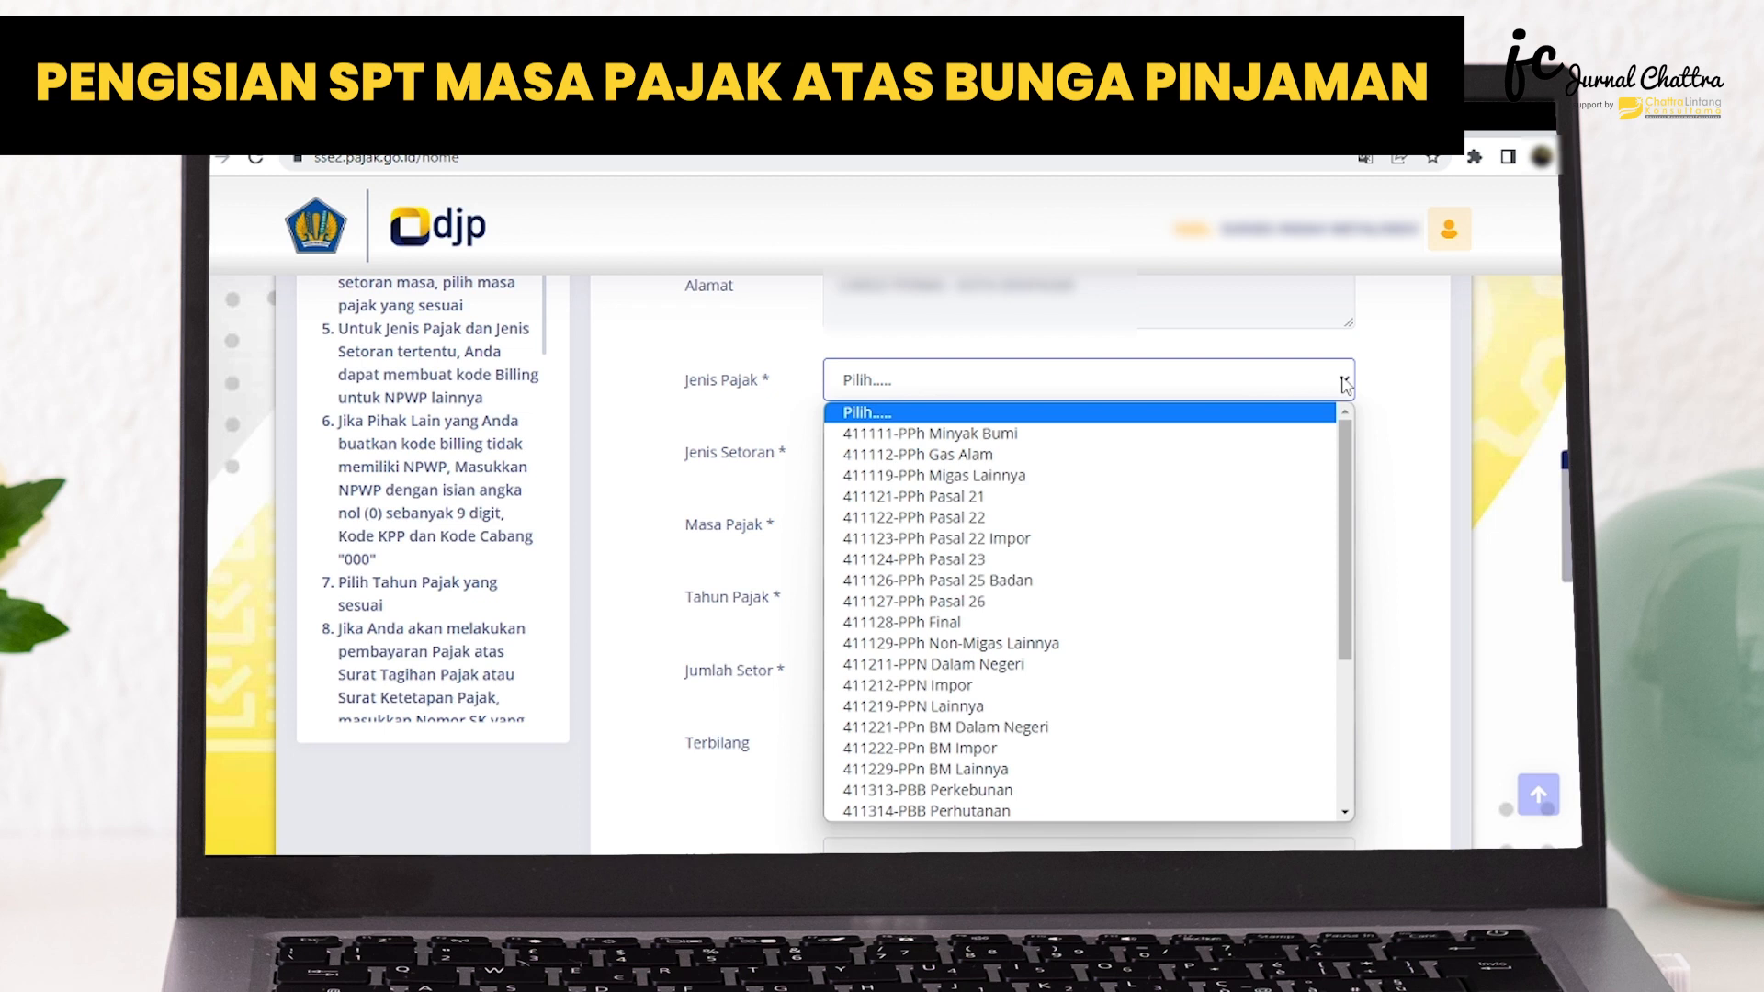
pyautogui.click(936, 560)
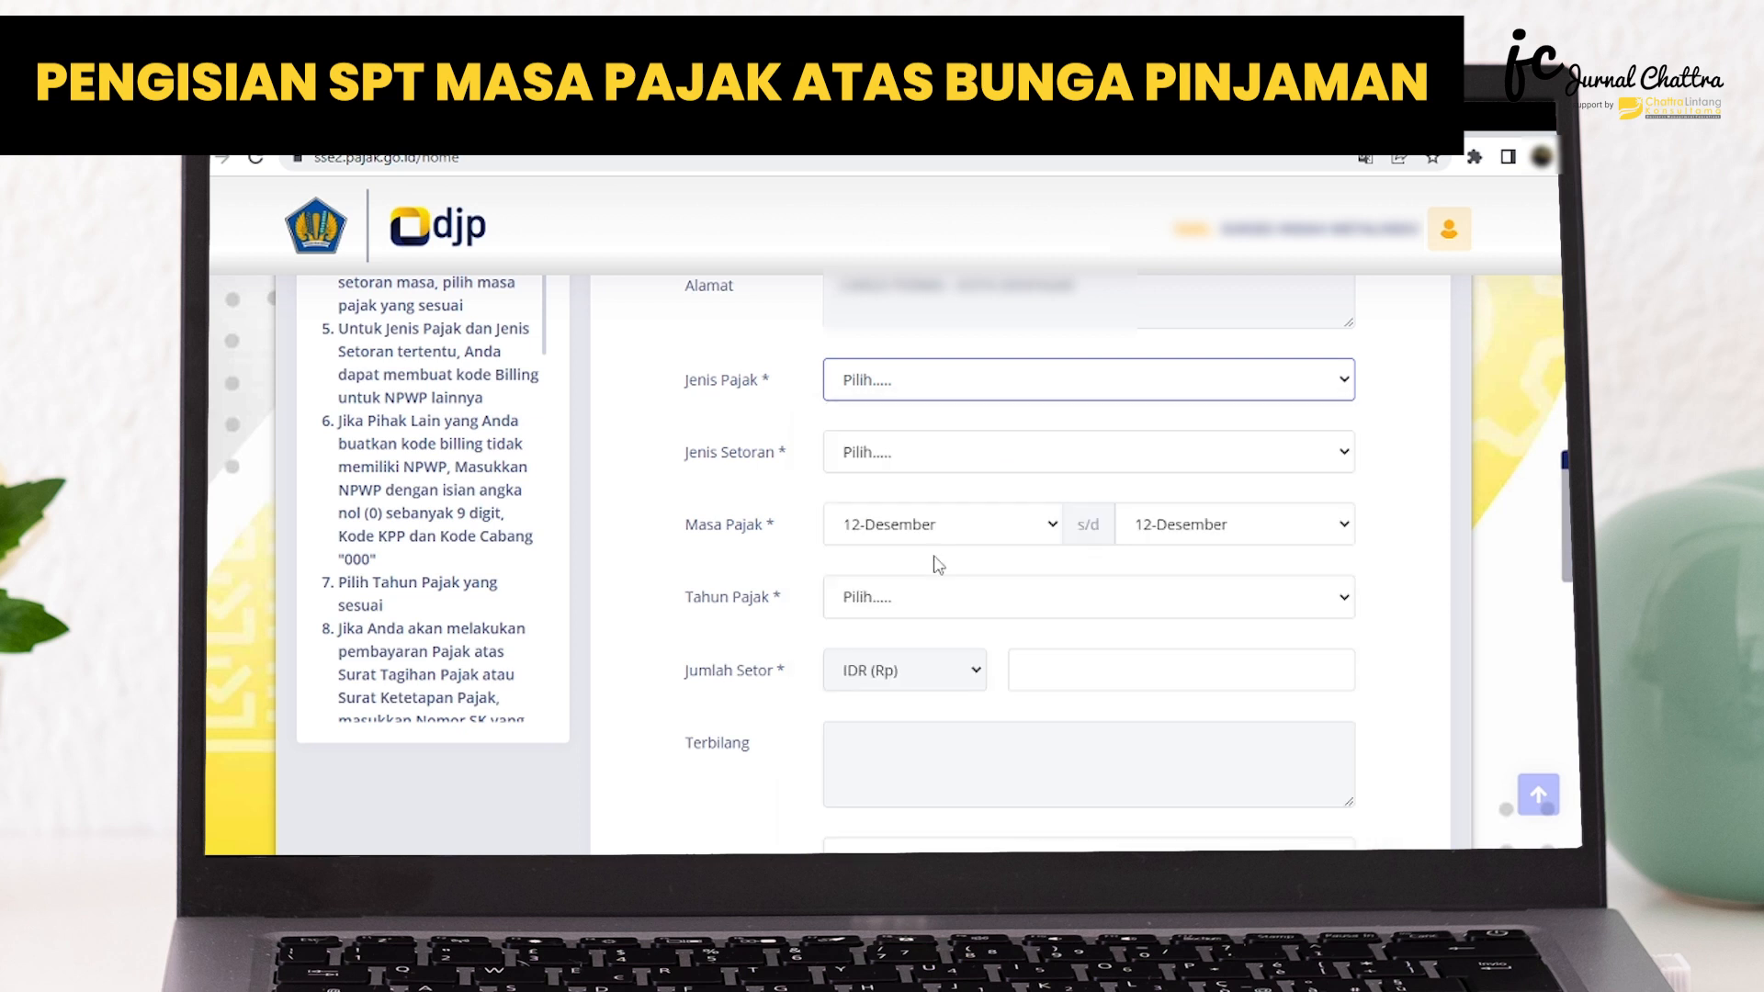
pyautogui.click(921, 452)
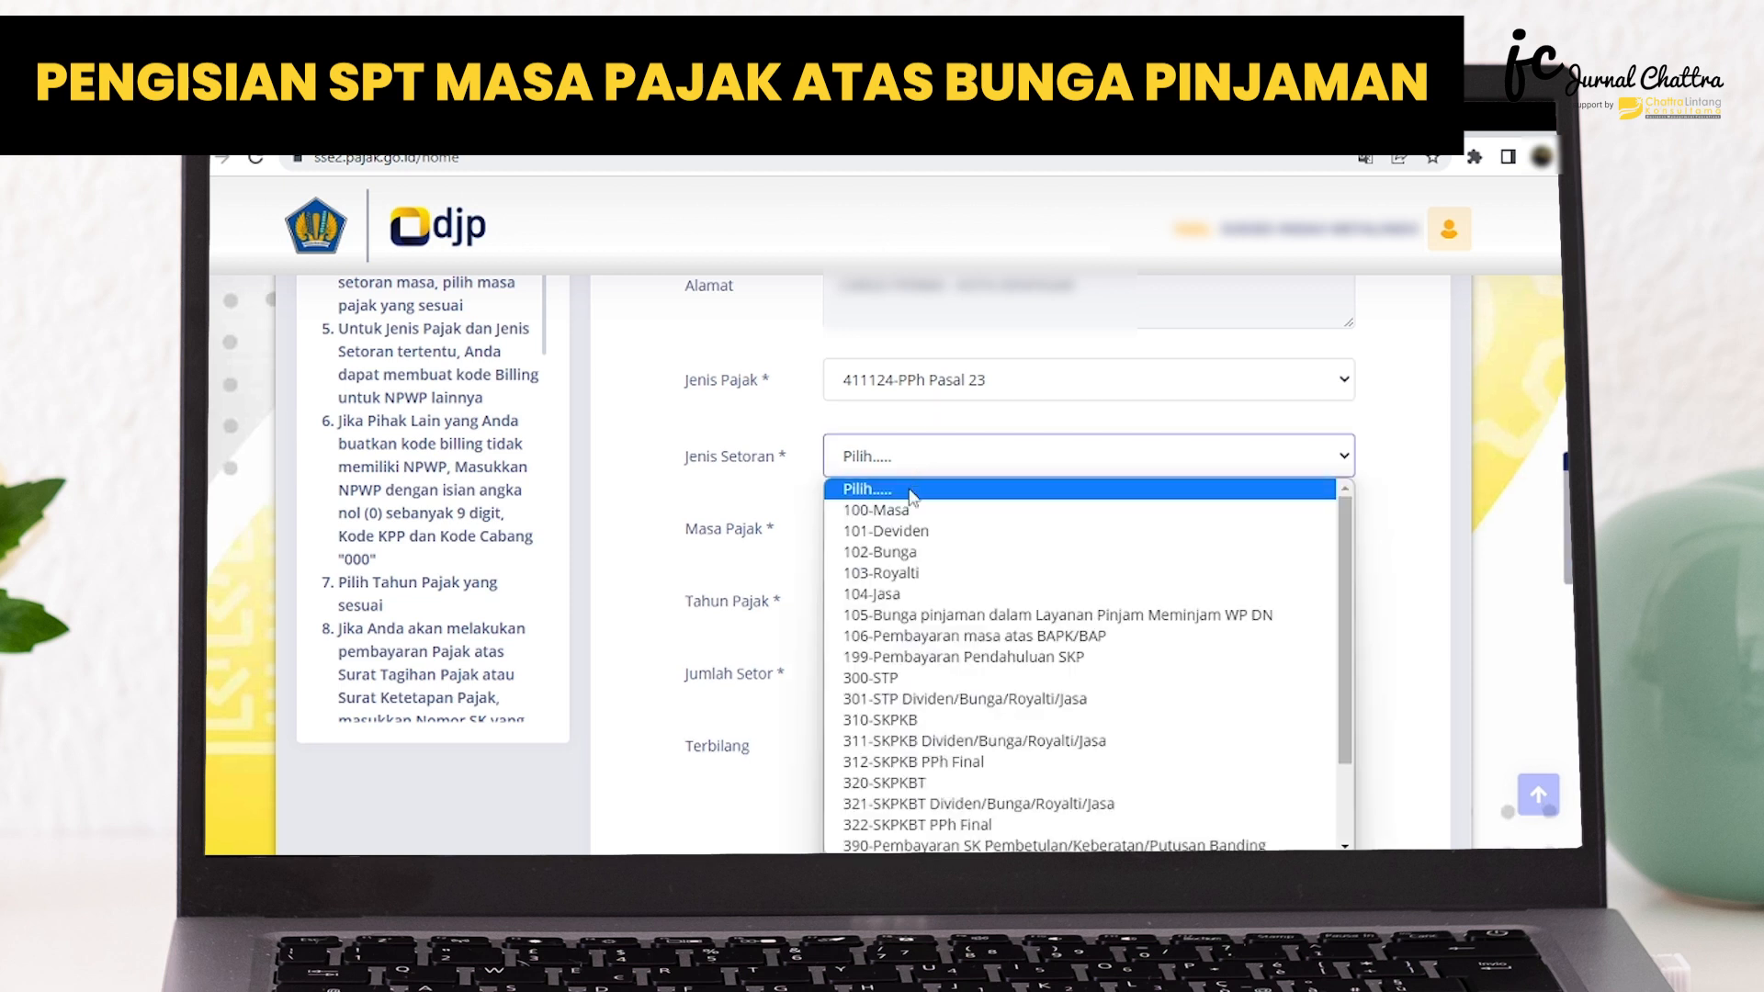
pyautogui.click(880, 552)
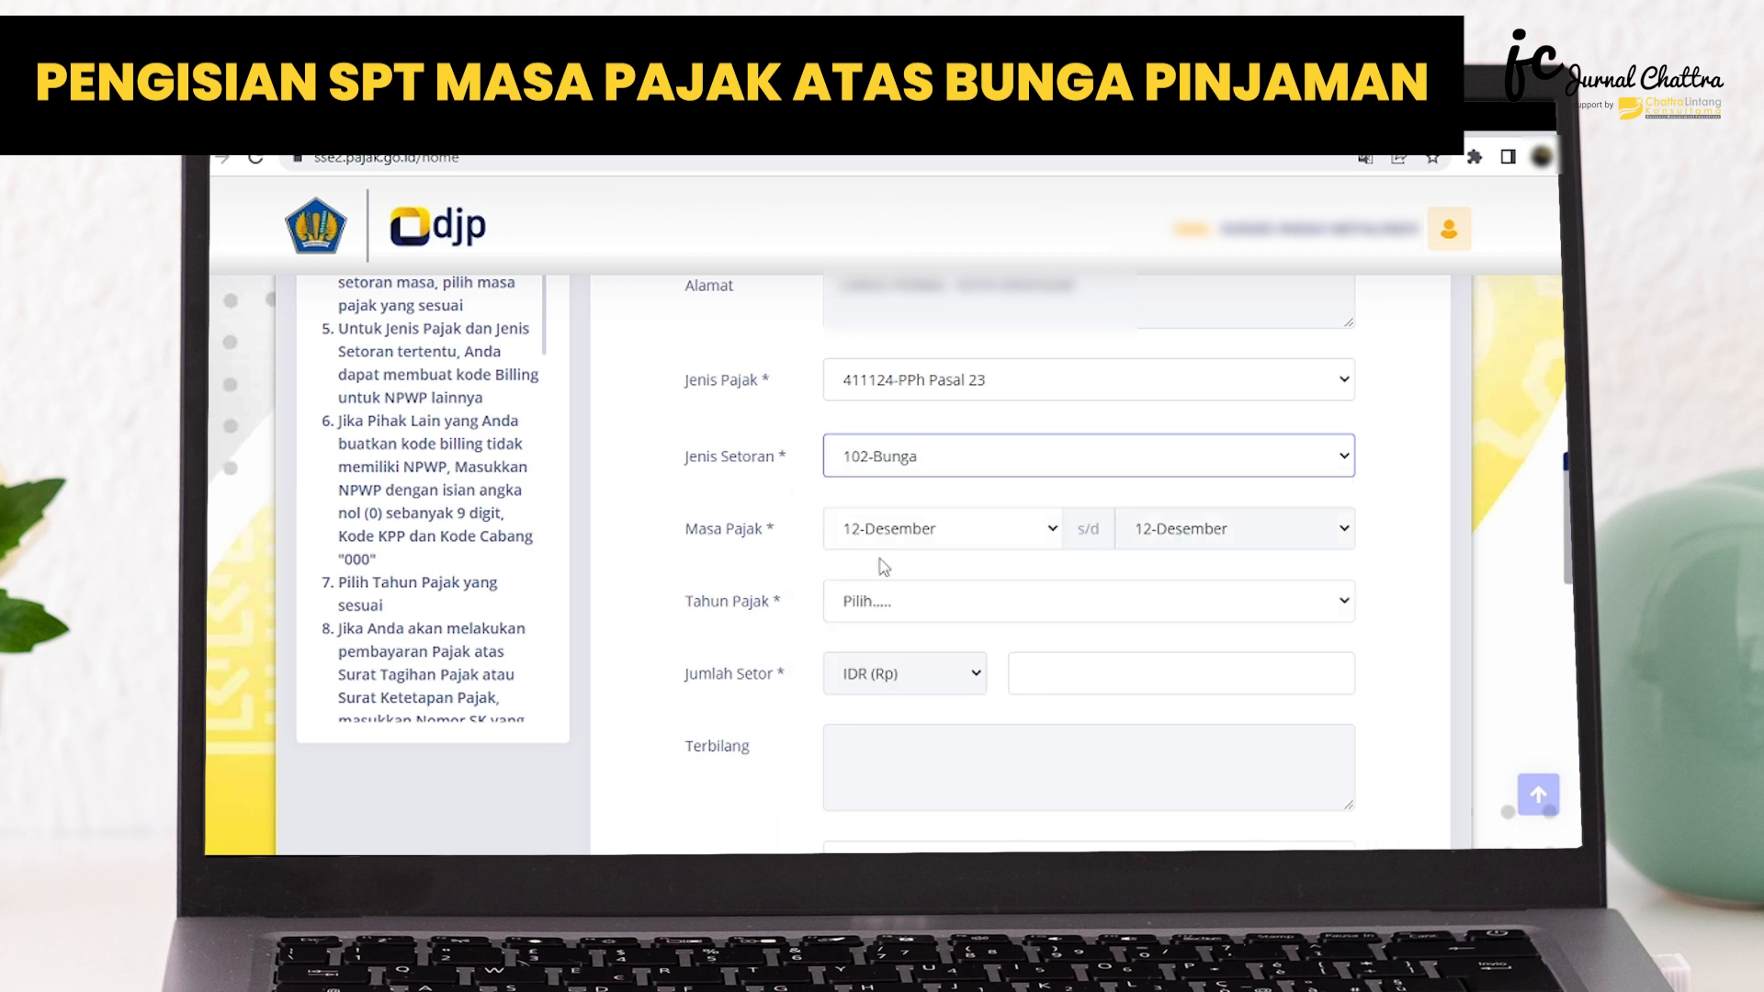
# Set the billing form's Masa Pajak to 11-November and Tahun Pajak to 2022
pyautogui.click(1047, 535)
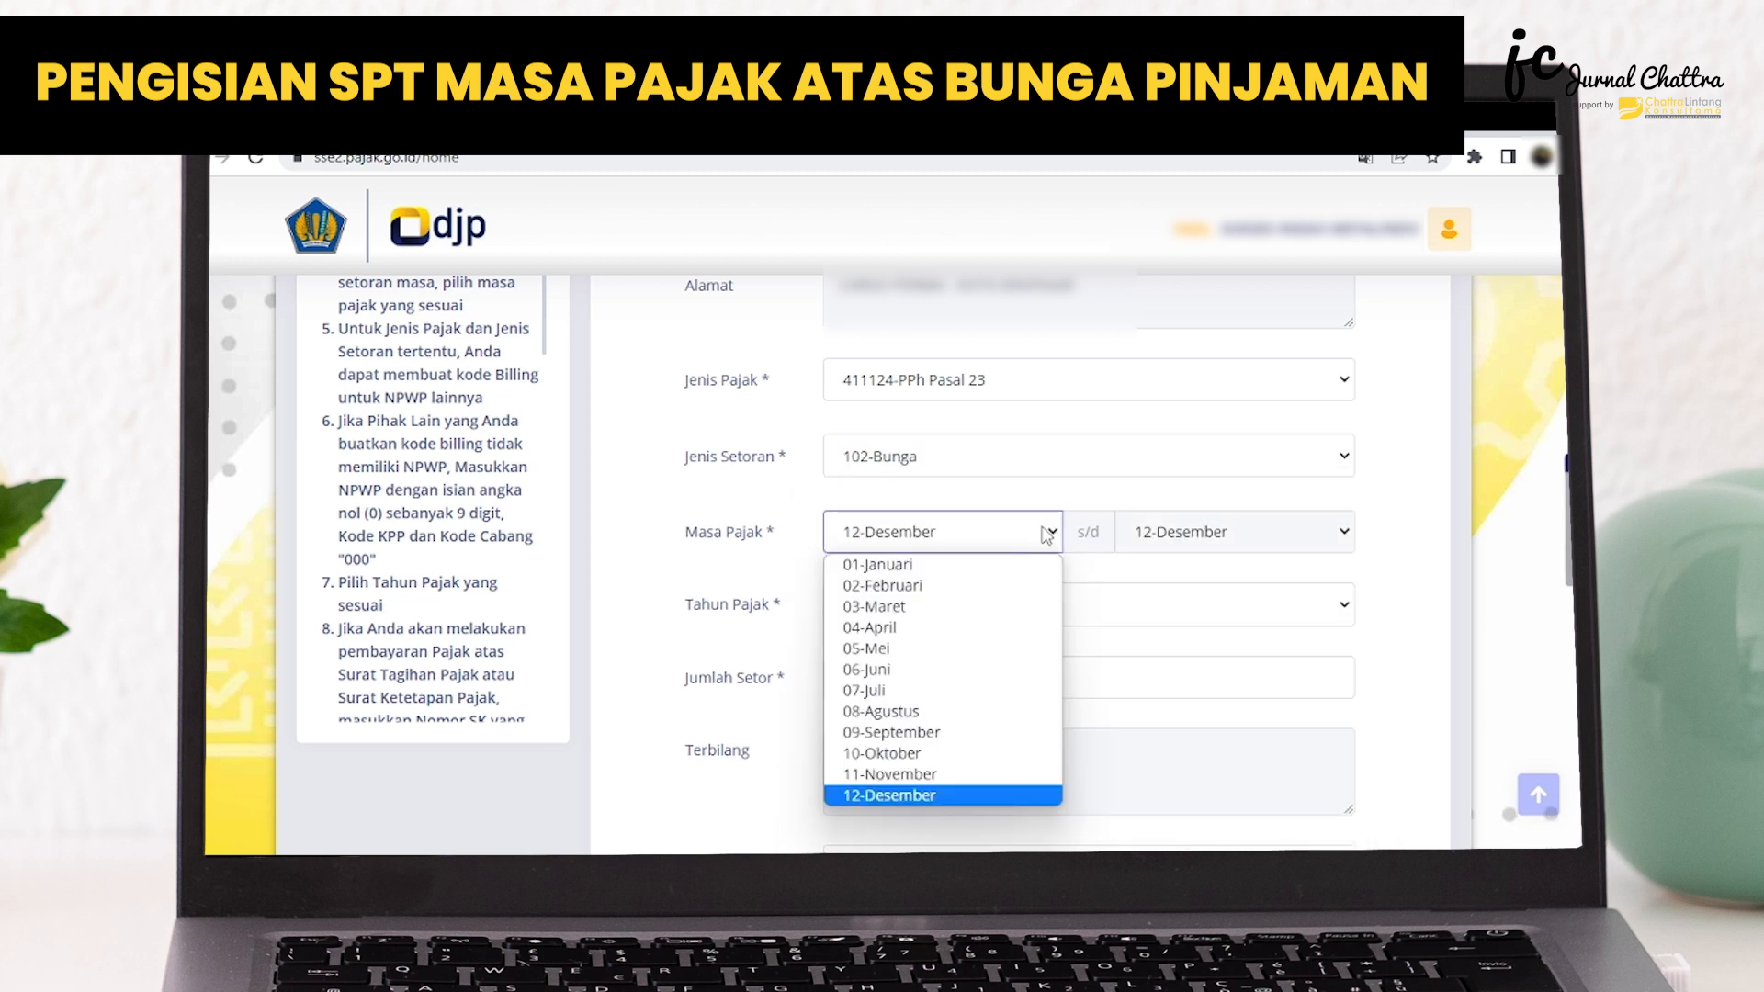
pyautogui.click(958, 774)
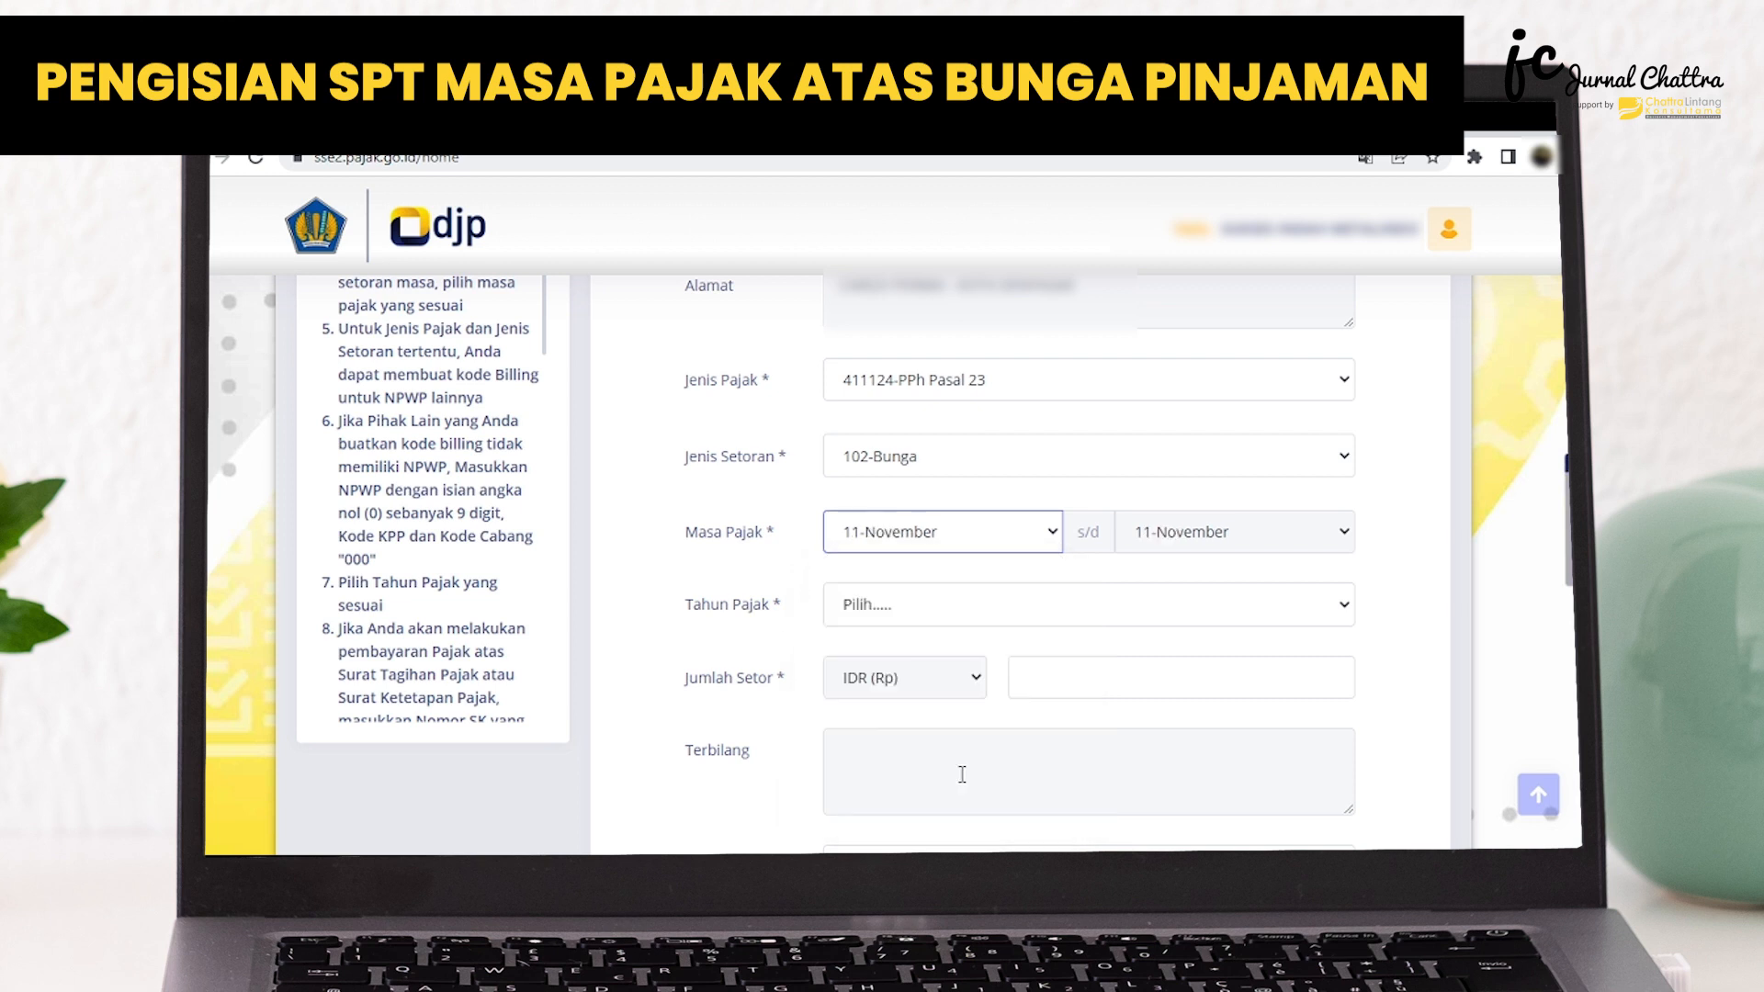
pyautogui.click(909, 604)
pyautogui.click(882, 218)
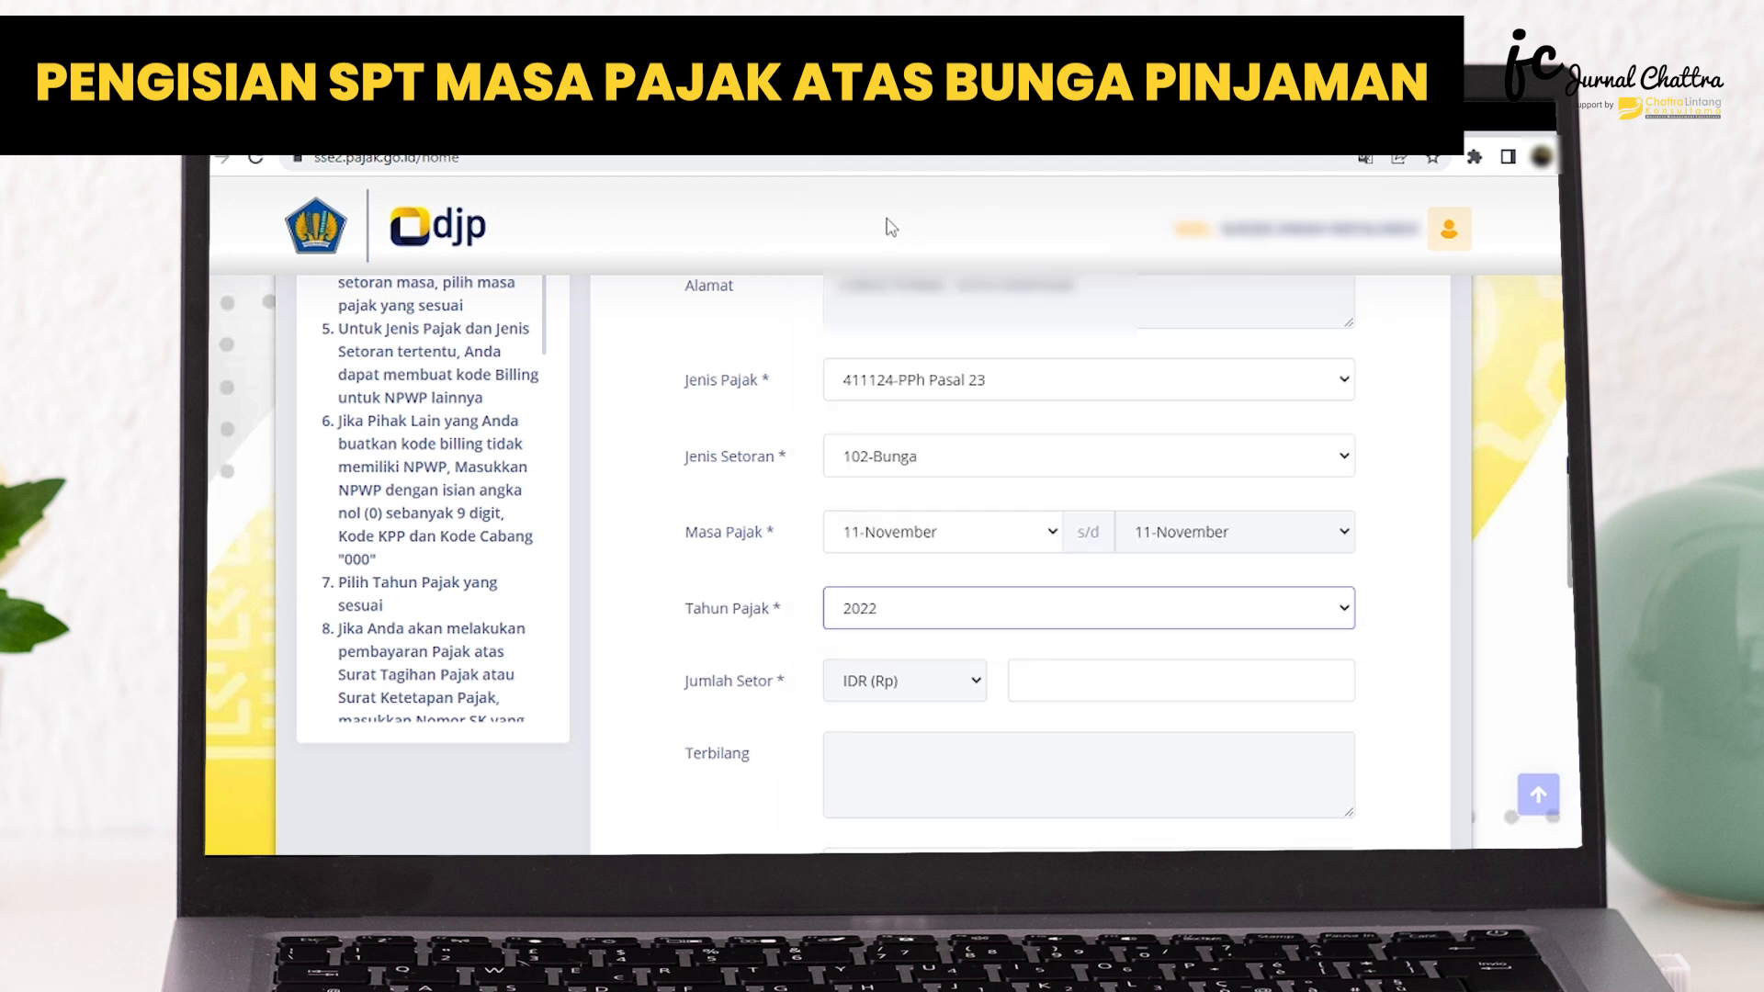
# Enter 2.593.597 as the Jumlah Setor in IDR on the billing form
pyautogui.scroll(-1, 1107, 537)
pyautogui.click(1129, 580)
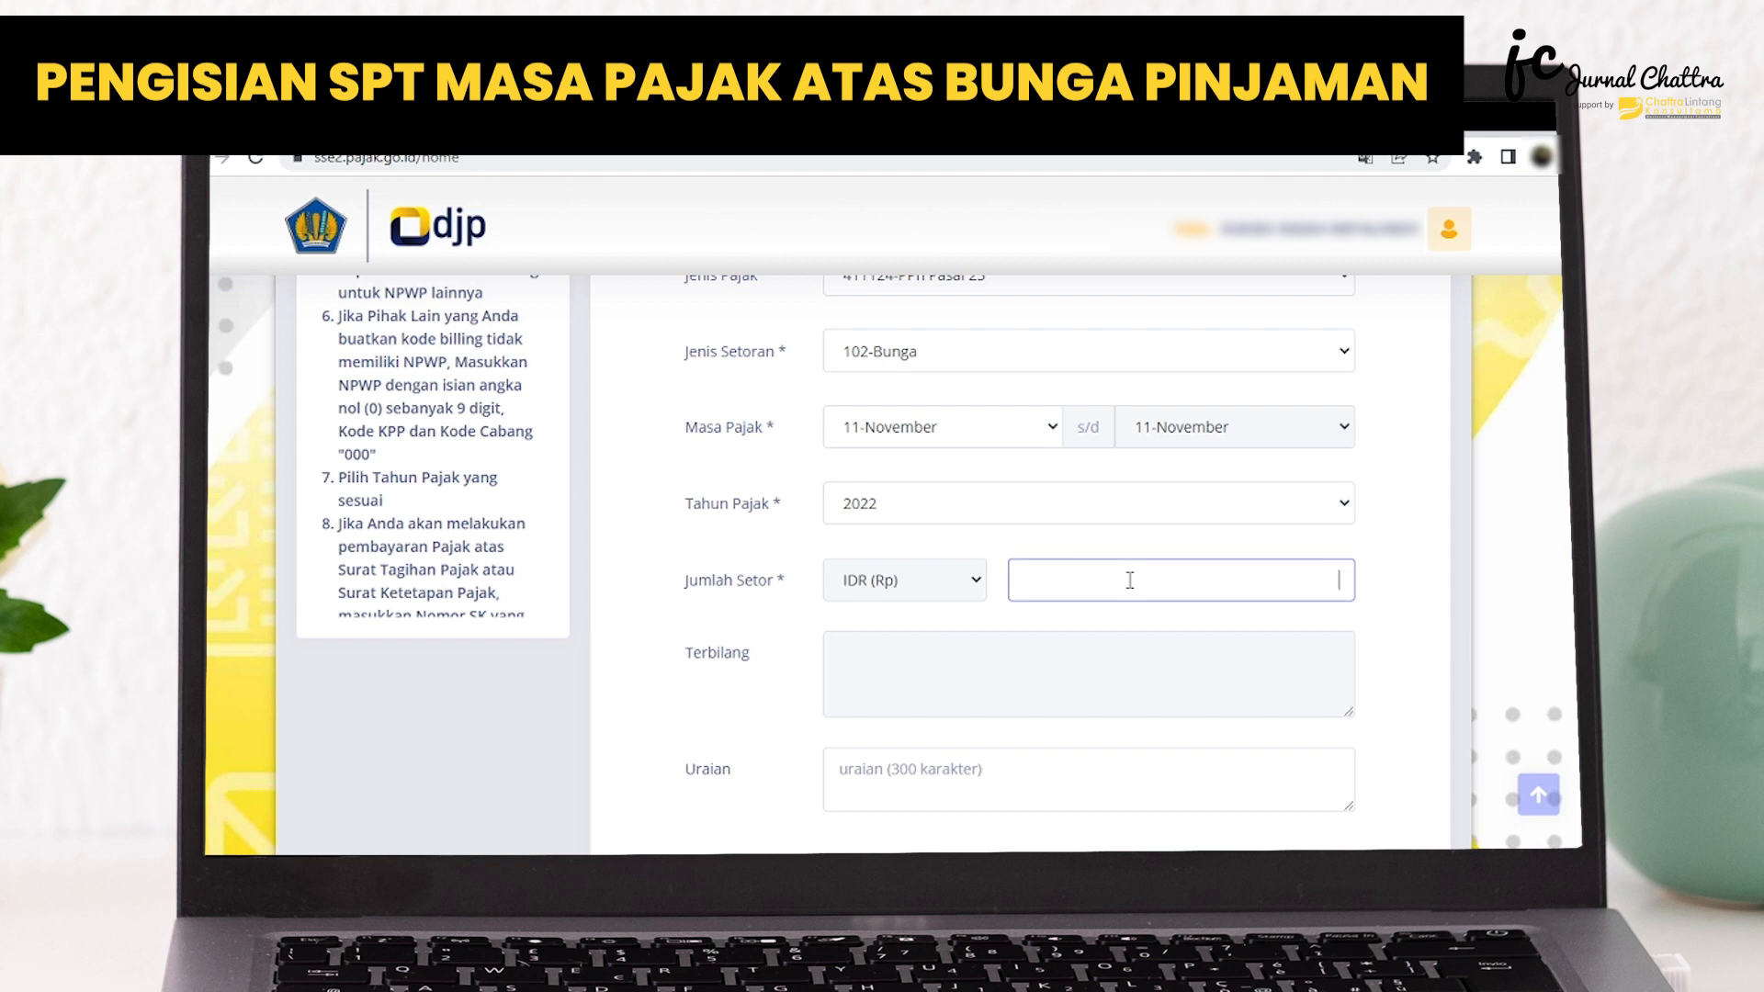
pyautogui.write('2.593.597')
pyautogui.click(974, 656)
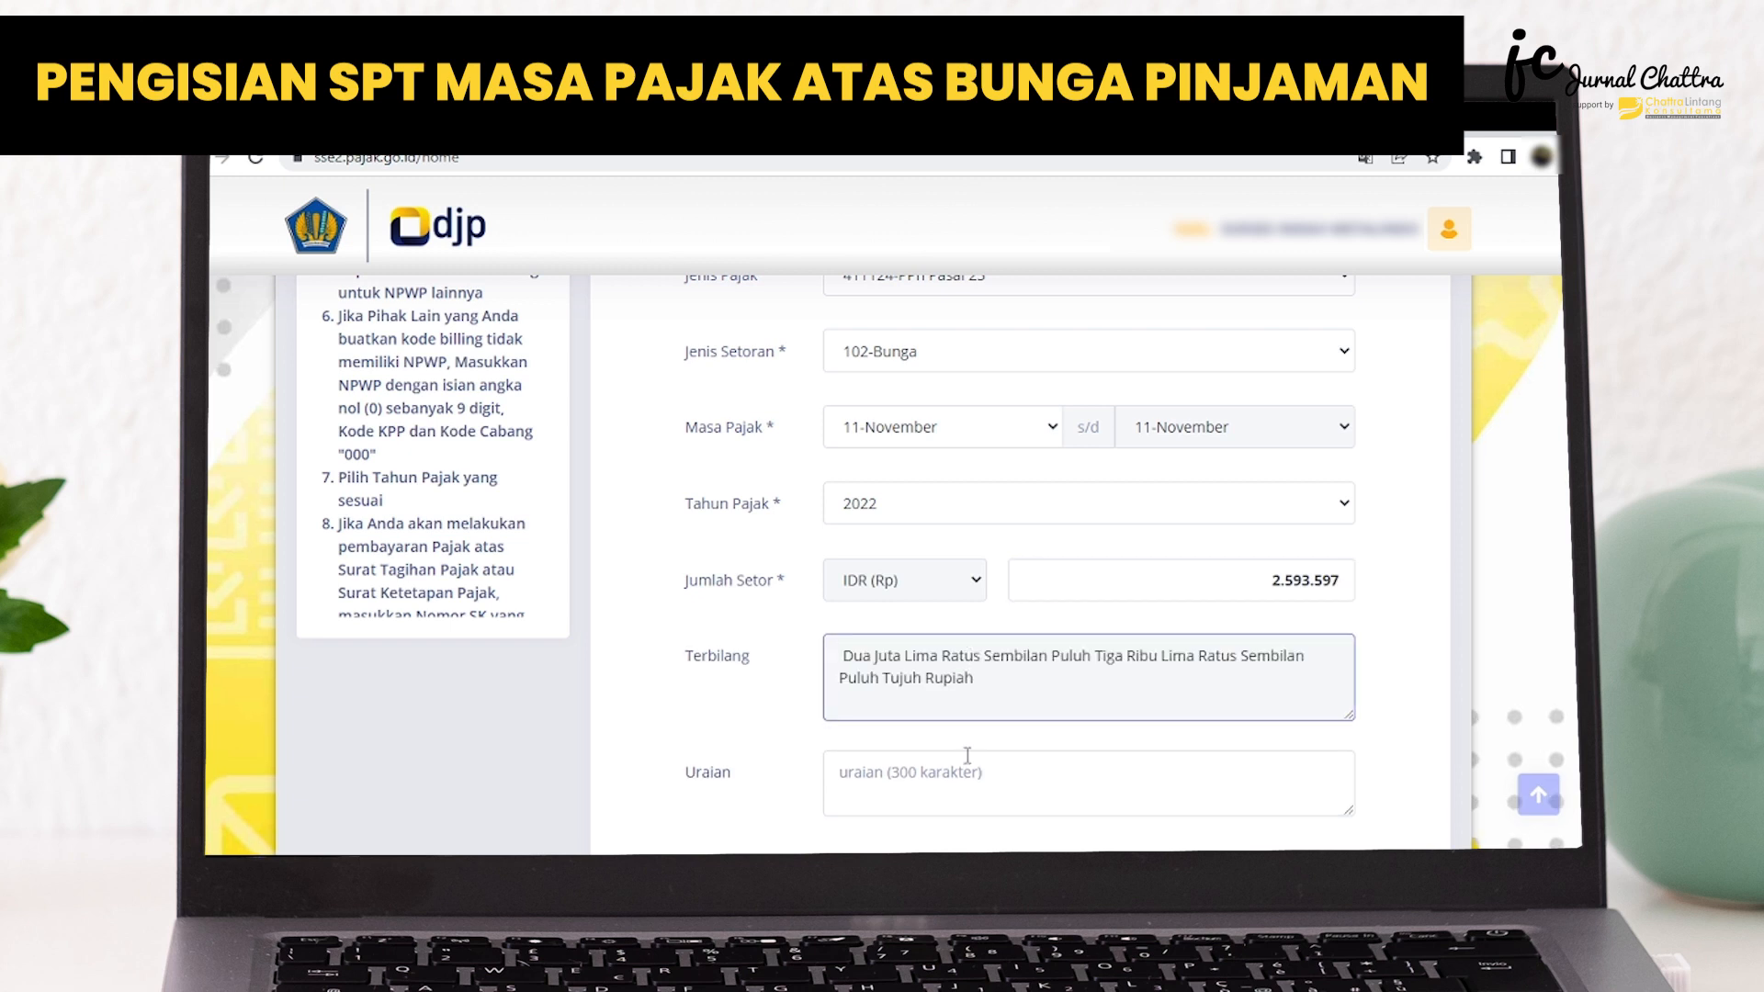
# Enter "-" as the Uraian on the PPh Pasal 23 billing form
pyautogui.scroll(-1, 965, 753)
pyautogui.click(870, 662)
pyautogui.write('-')
pyautogui.scroll(-2, 877, 669)
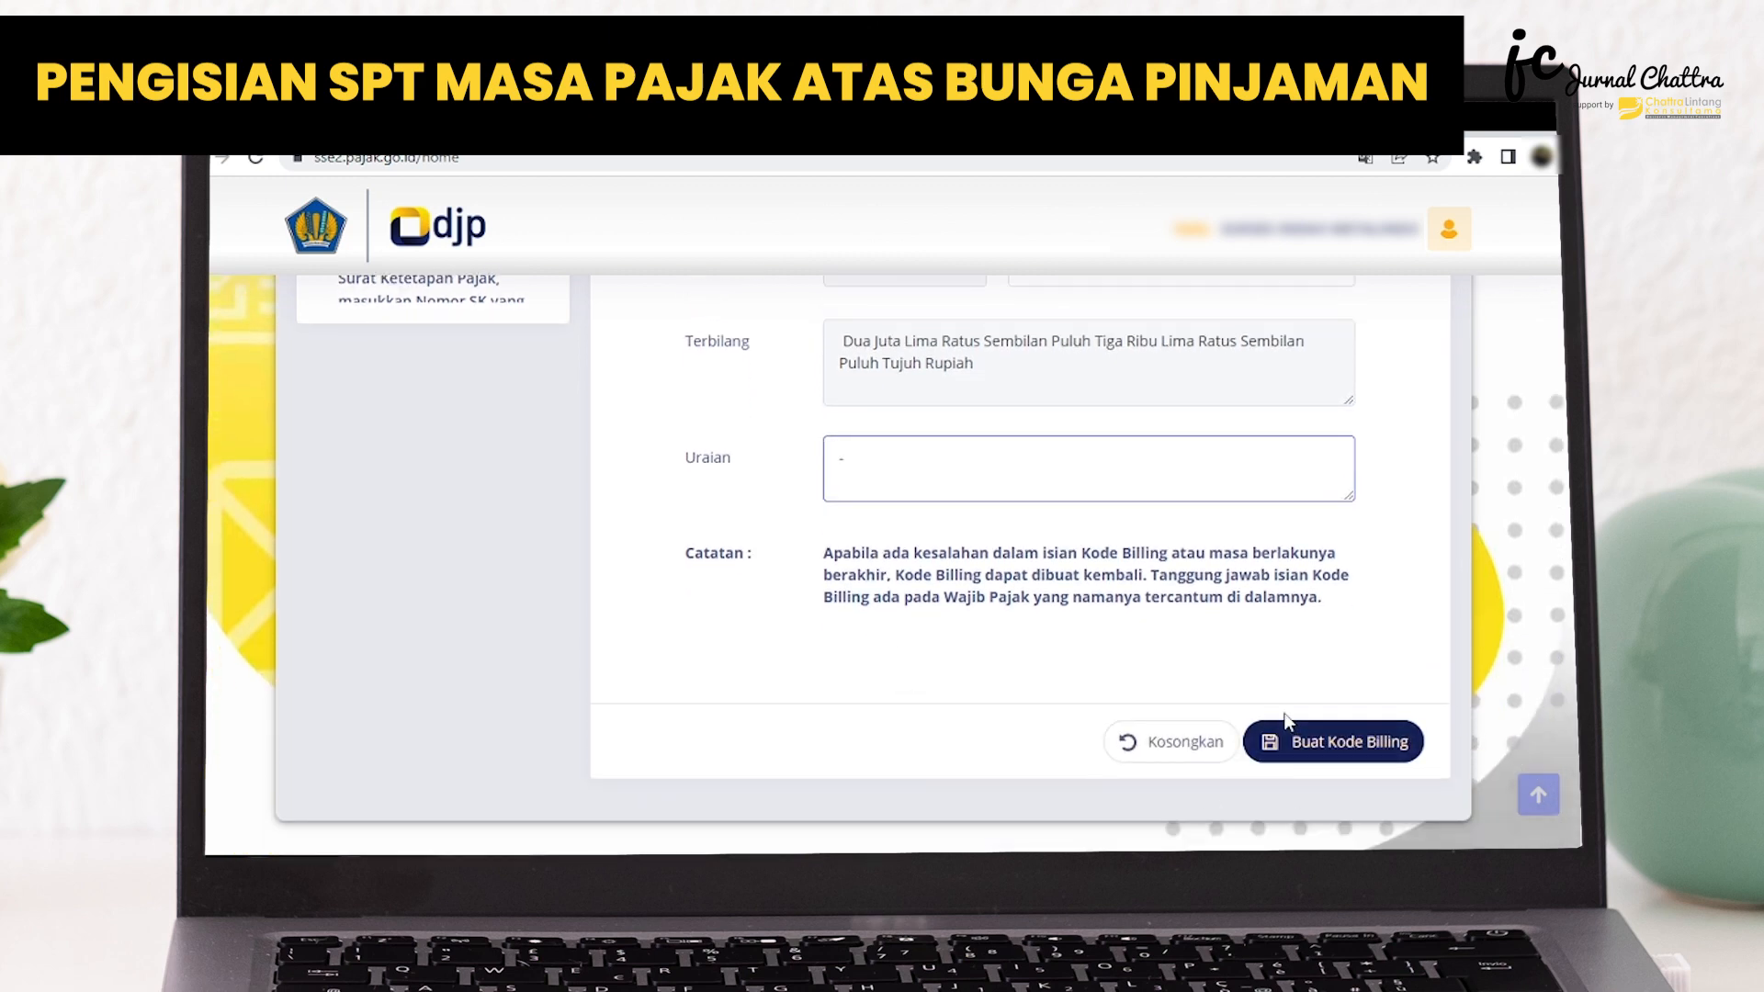
# Create the billing code from the completed form, entering the displayed security code to submit it
pyautogui.click(1313, 741)
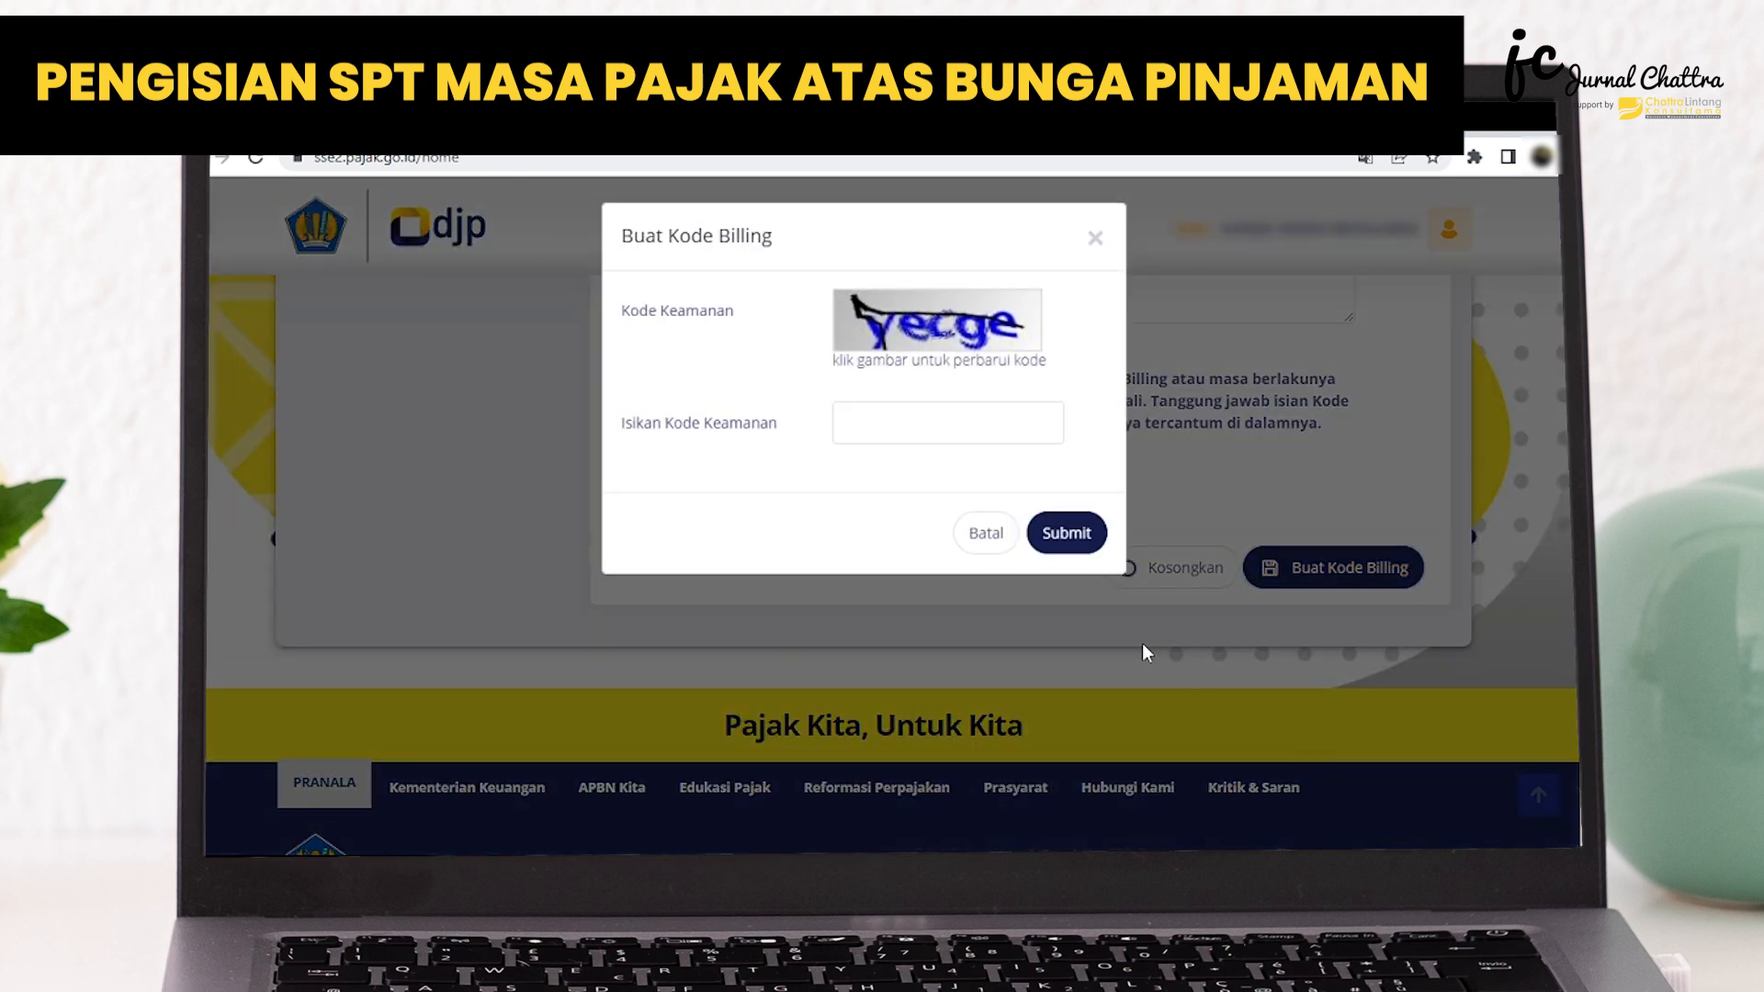
pyautogui.click(869, 429)
pyautogui.write('yecge')
pyautogui.click(1084, 541)
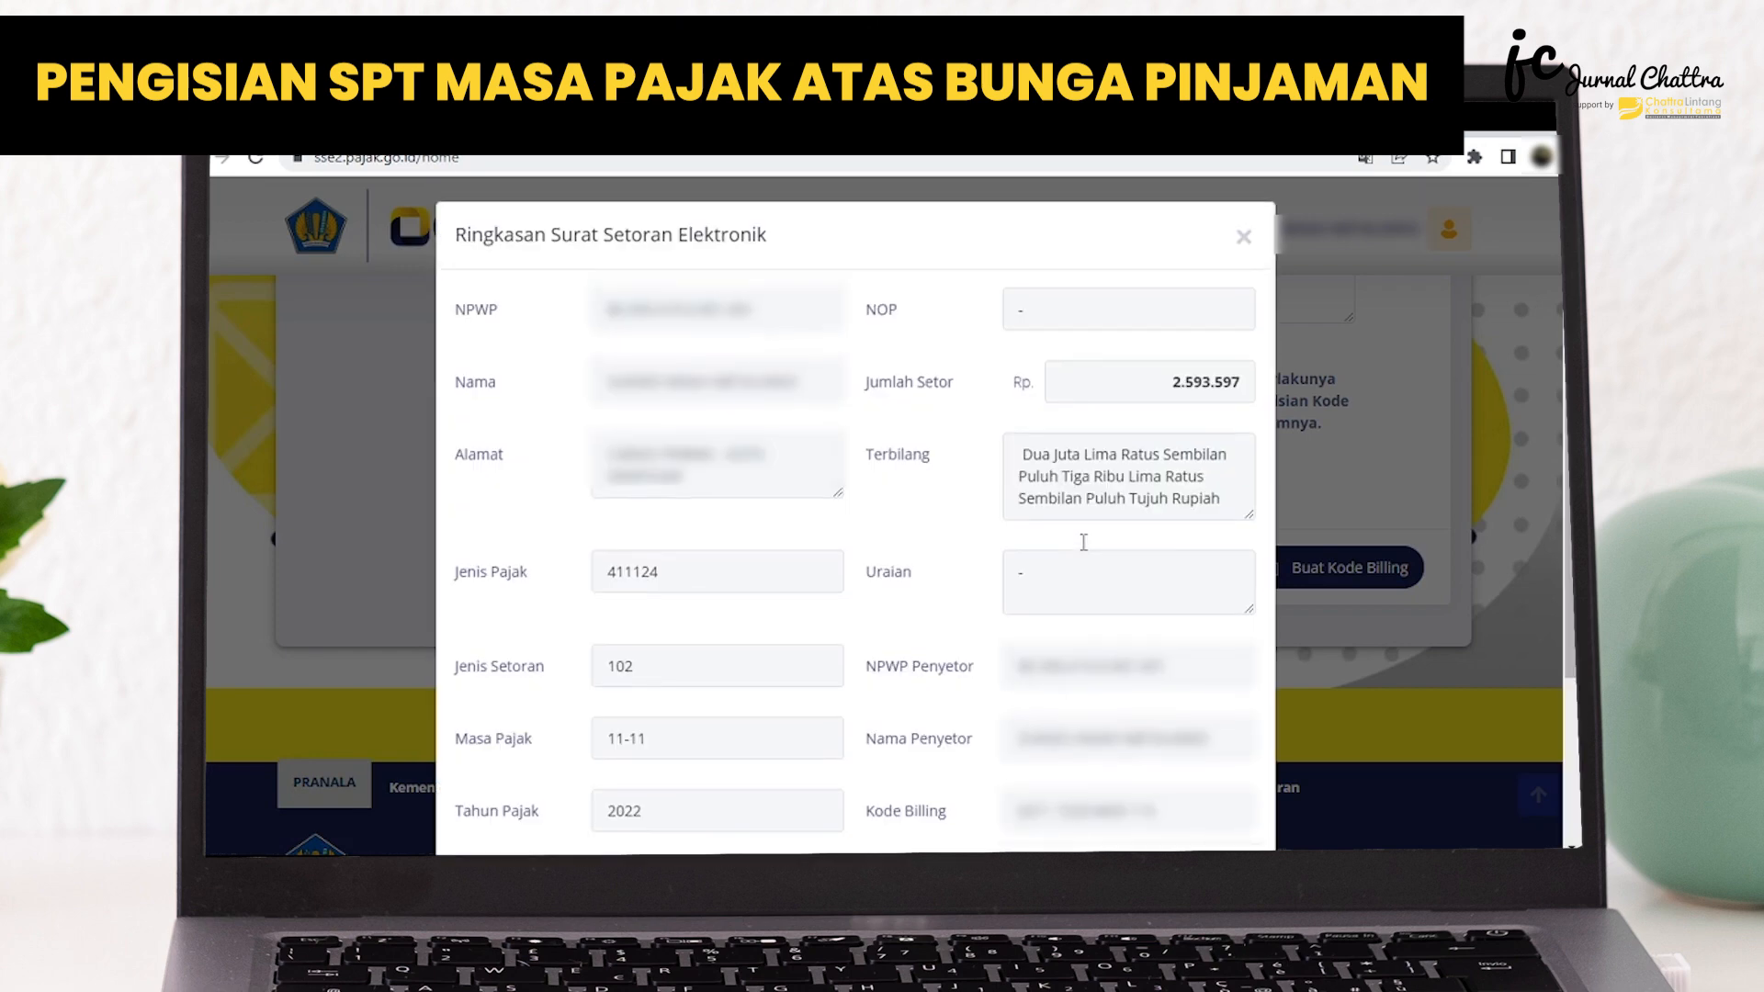
# Review the Ringkasan Surat Setoran Elektronik down to its end and print the billing code
pyautogui.scroll(-1, 1084, 542)
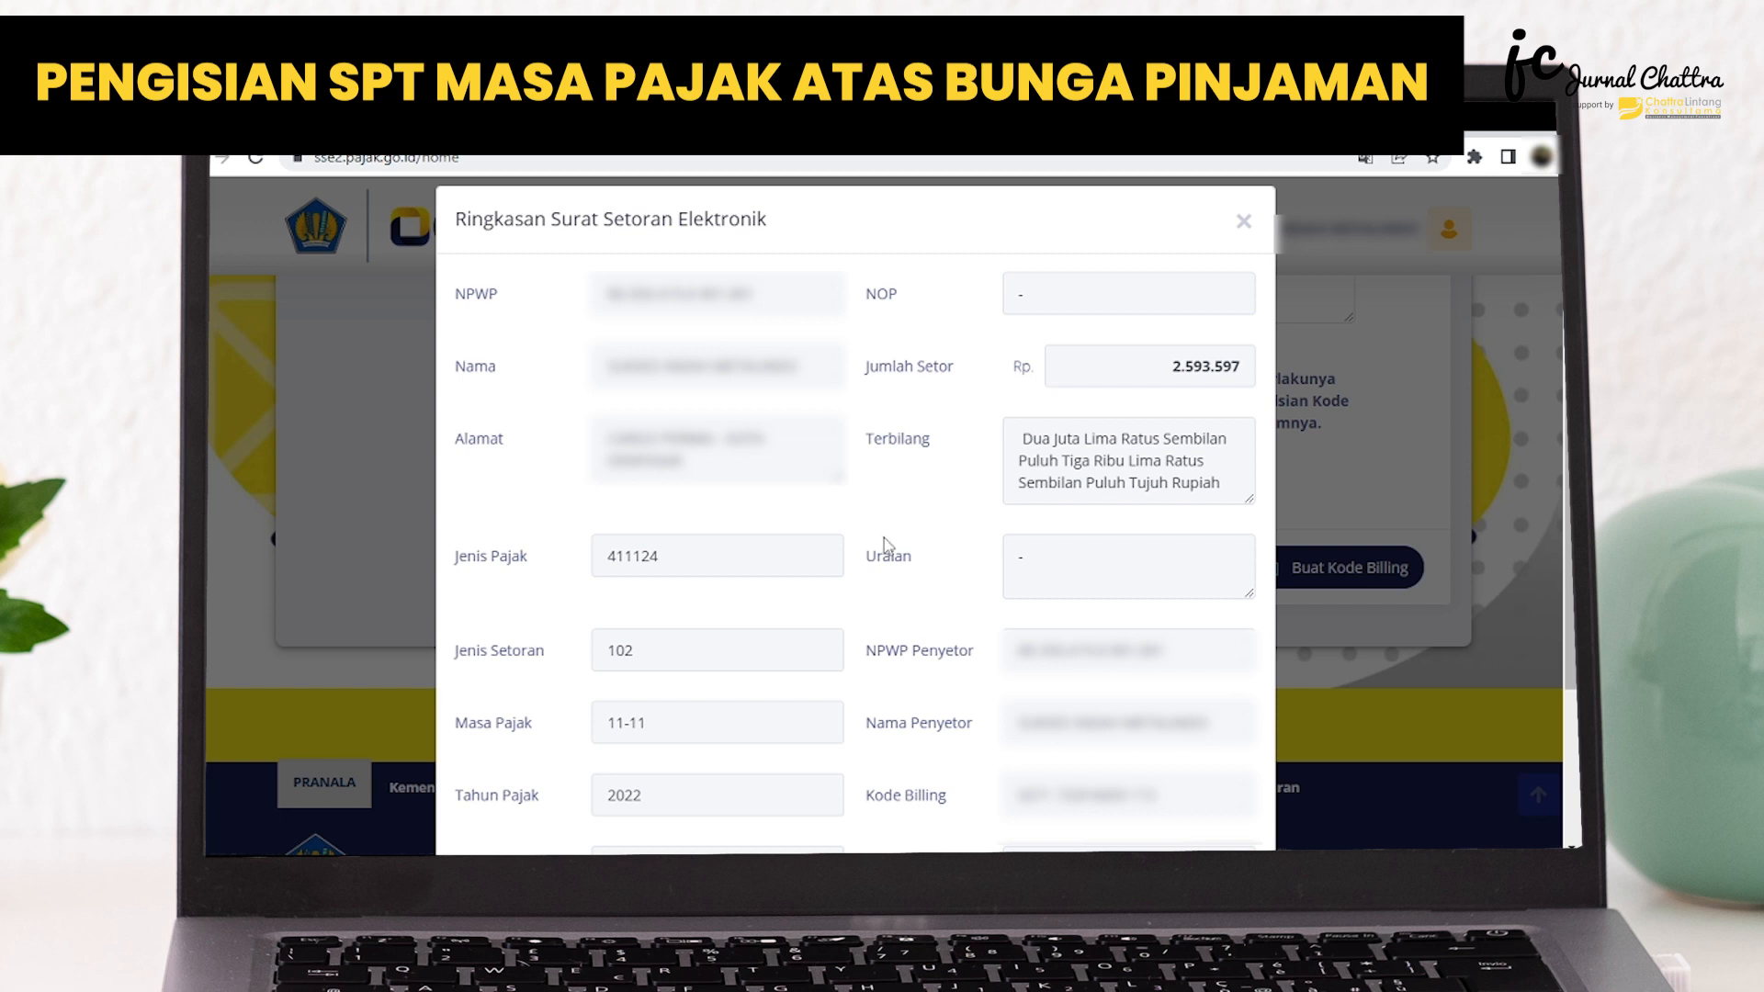
pyautogui.scroll(-3, 888, 542)
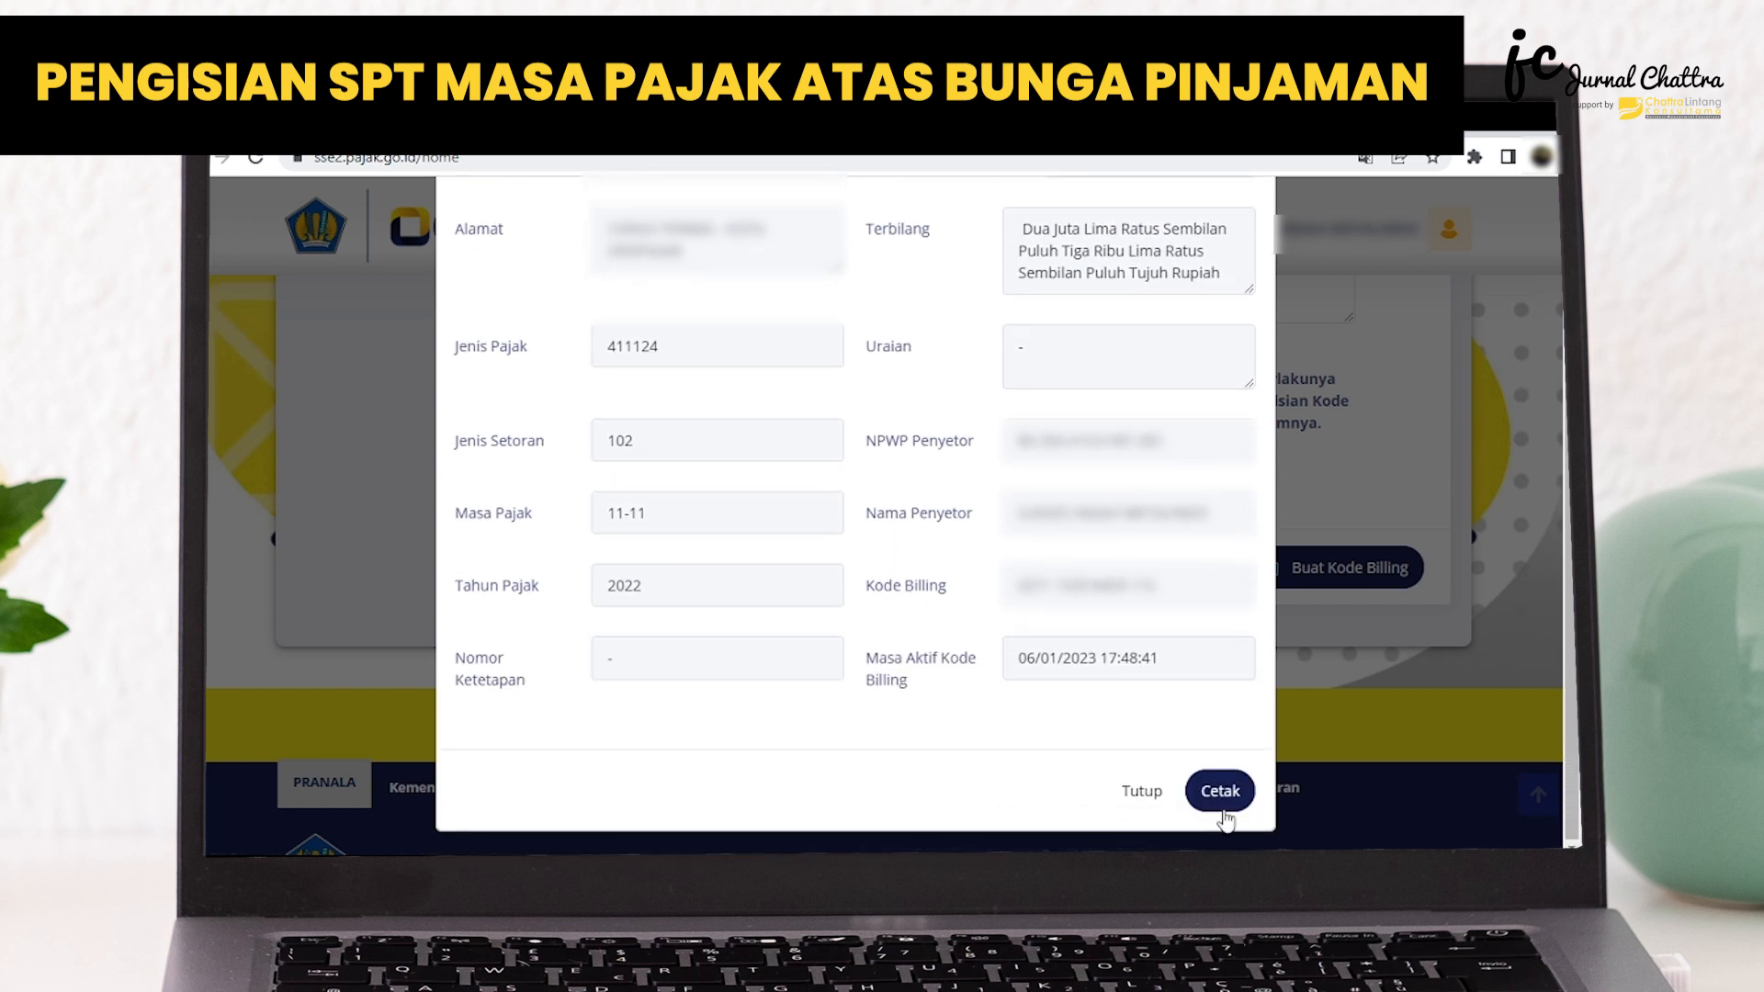
pyautogui.click(1220, 792)
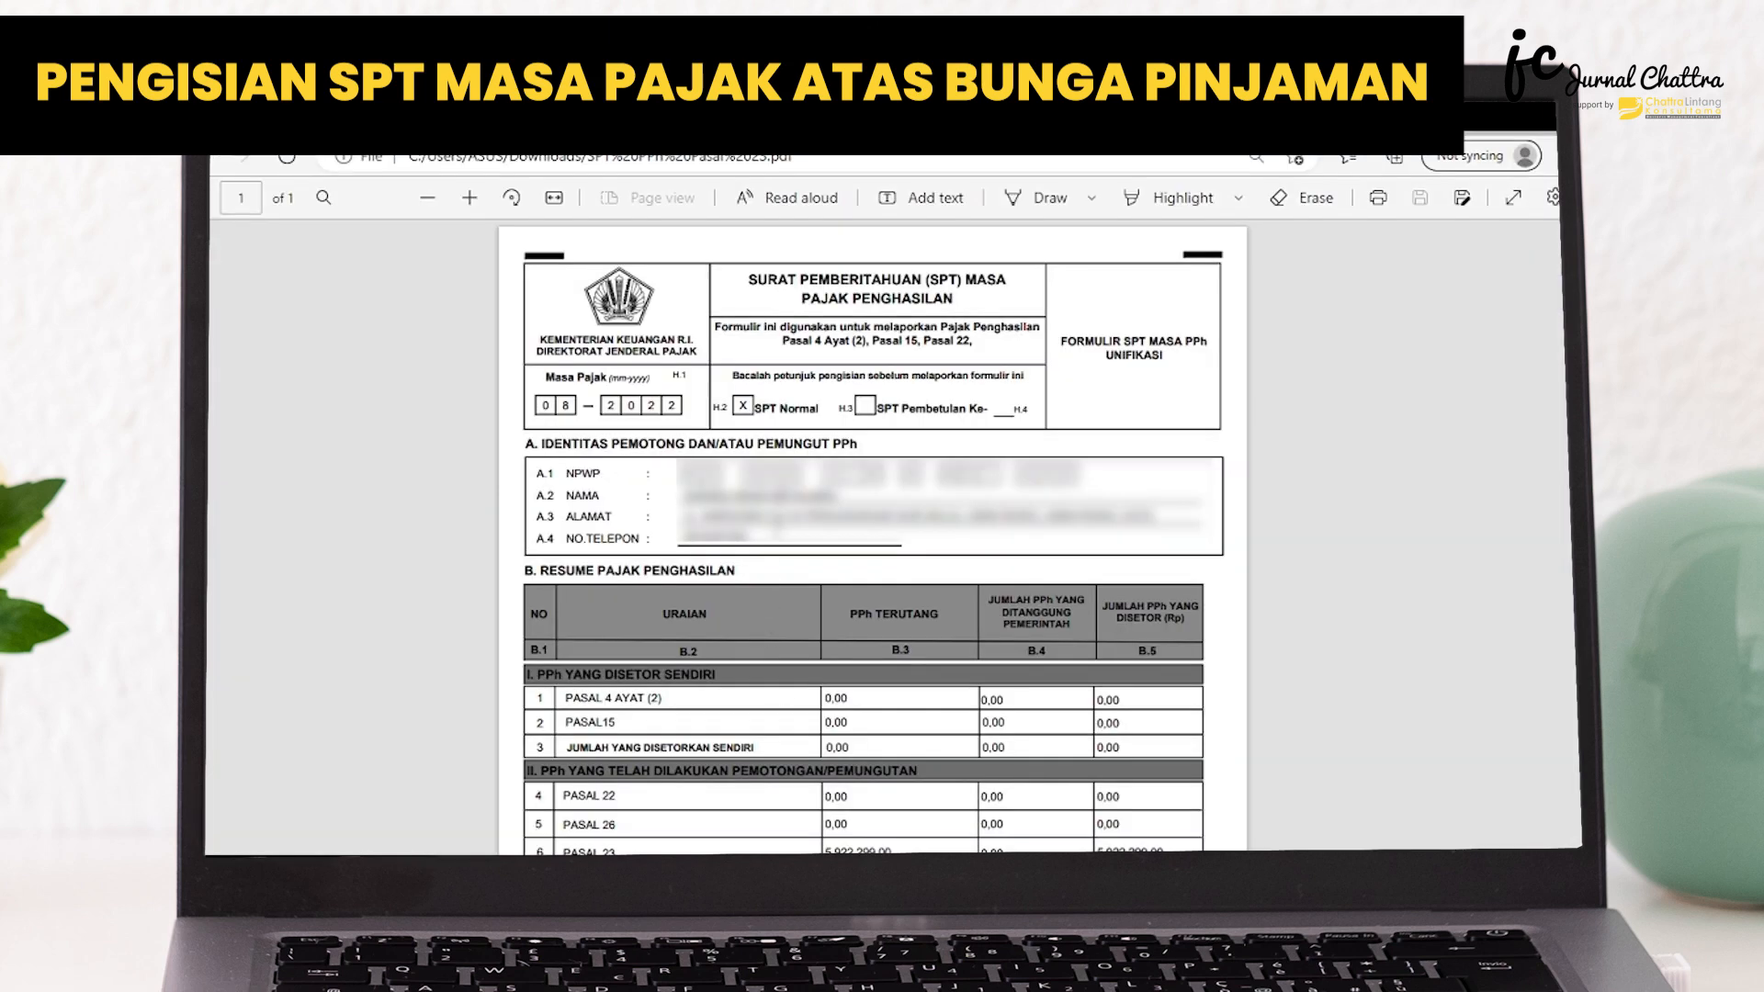
# Examine the SPT Masa PPh Unifikasi PDF, from the tax period and identity section to the income tax resume and recapitulation
pyautogui.scroll(-1, 777, 528)
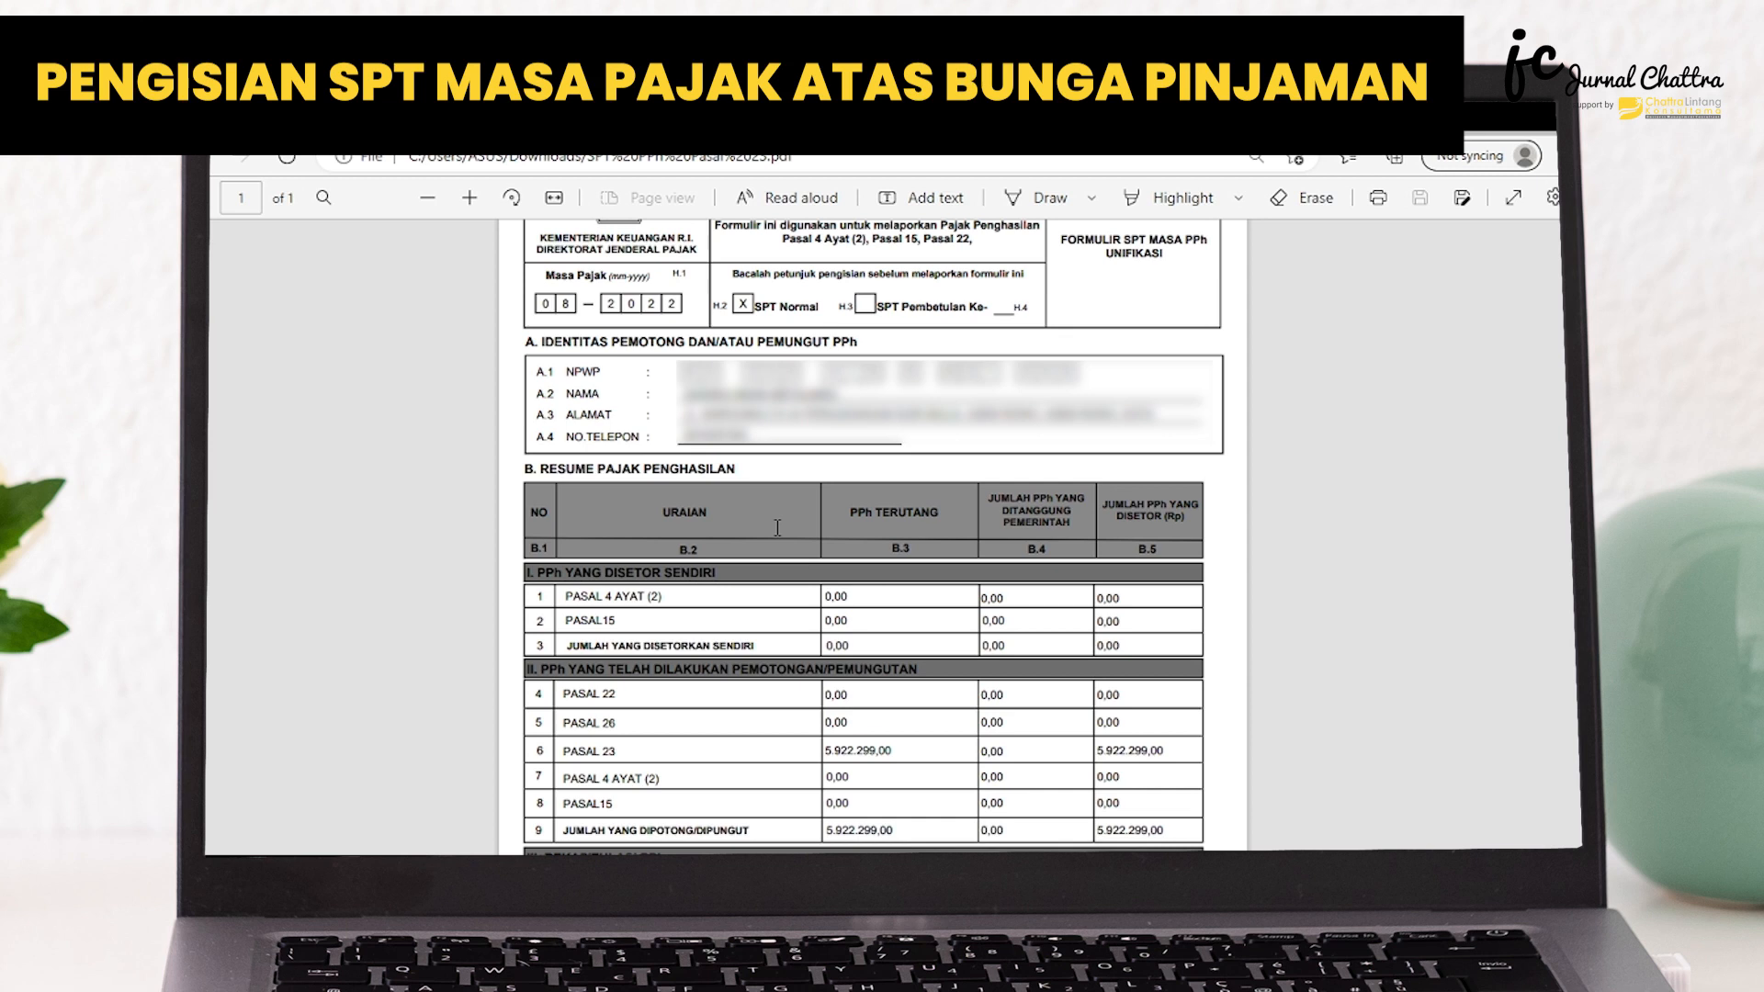
pyautogui.scroll(1, 777, 529)
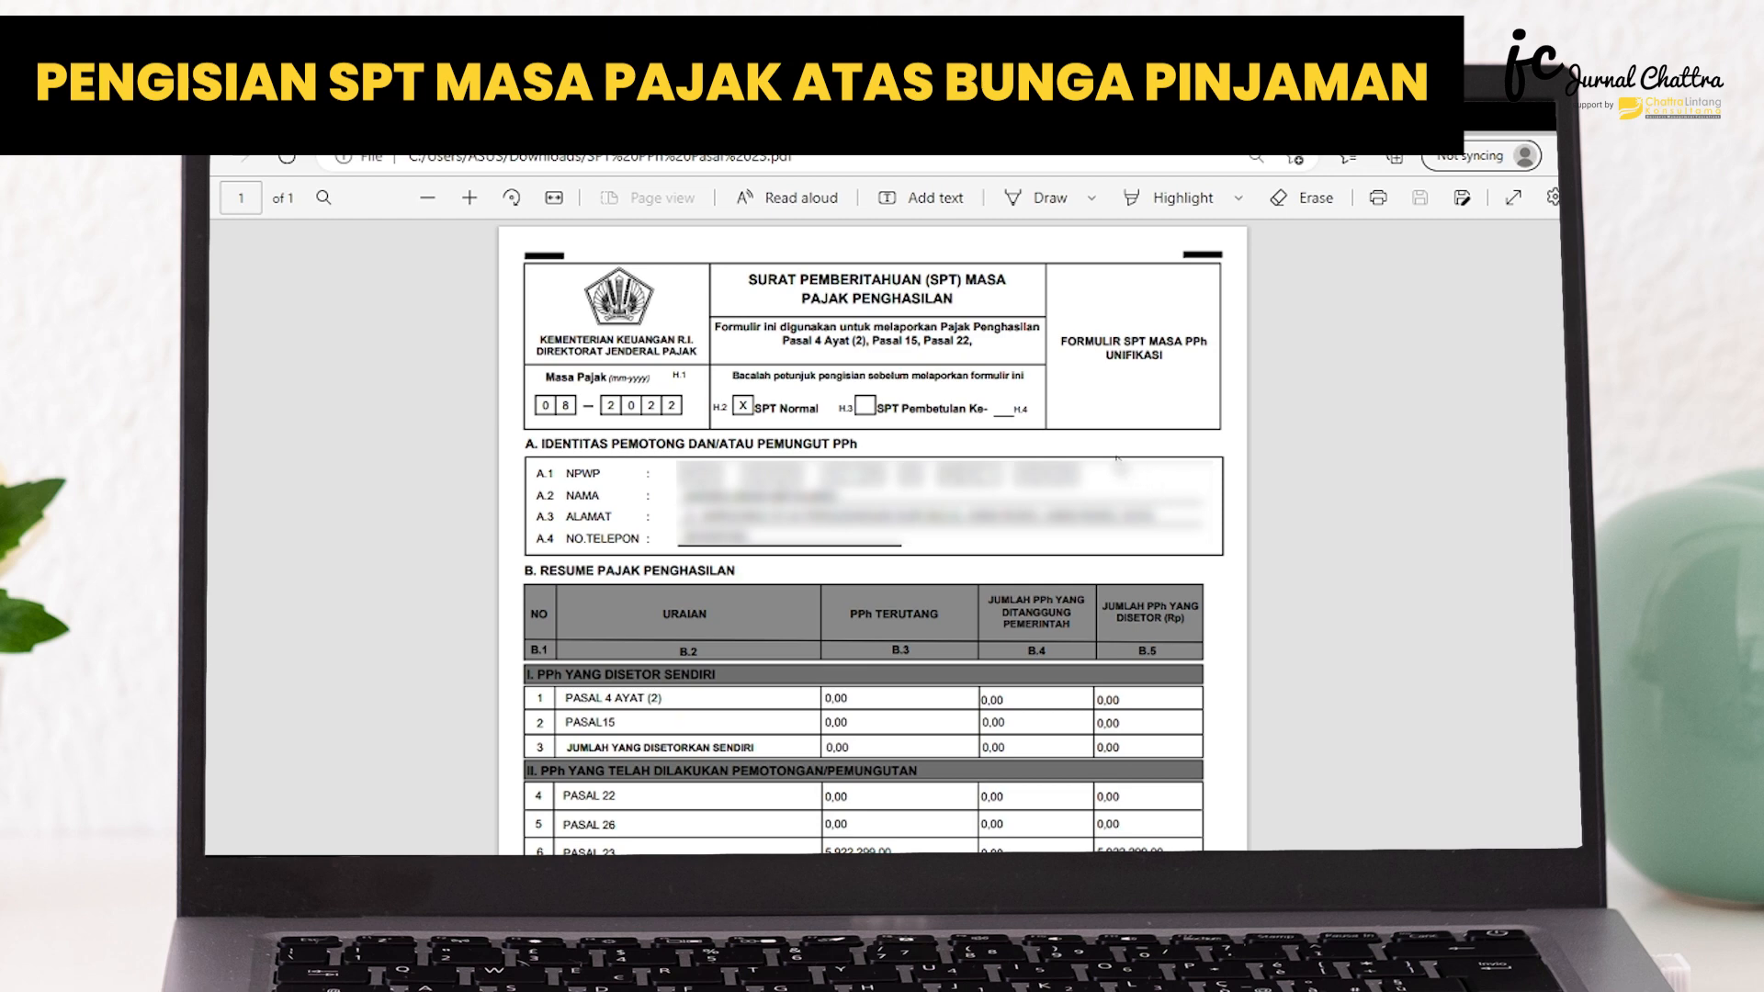
pyautogui.scroll(-3, 1117, 457)
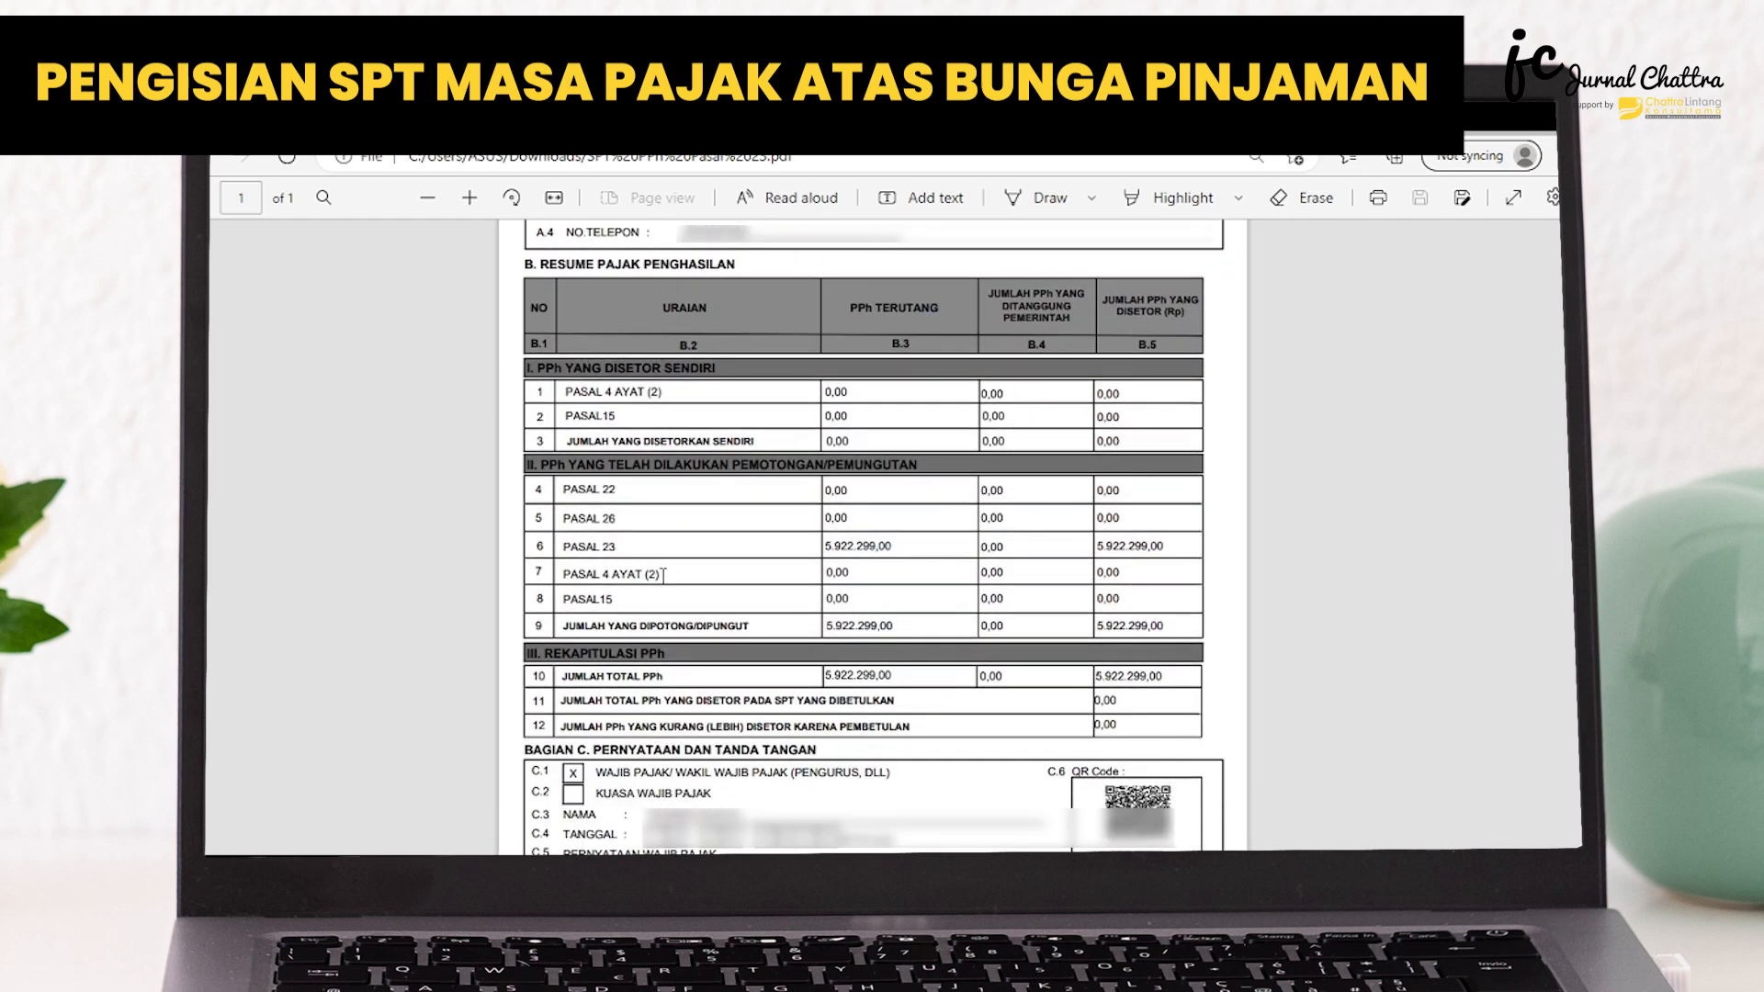